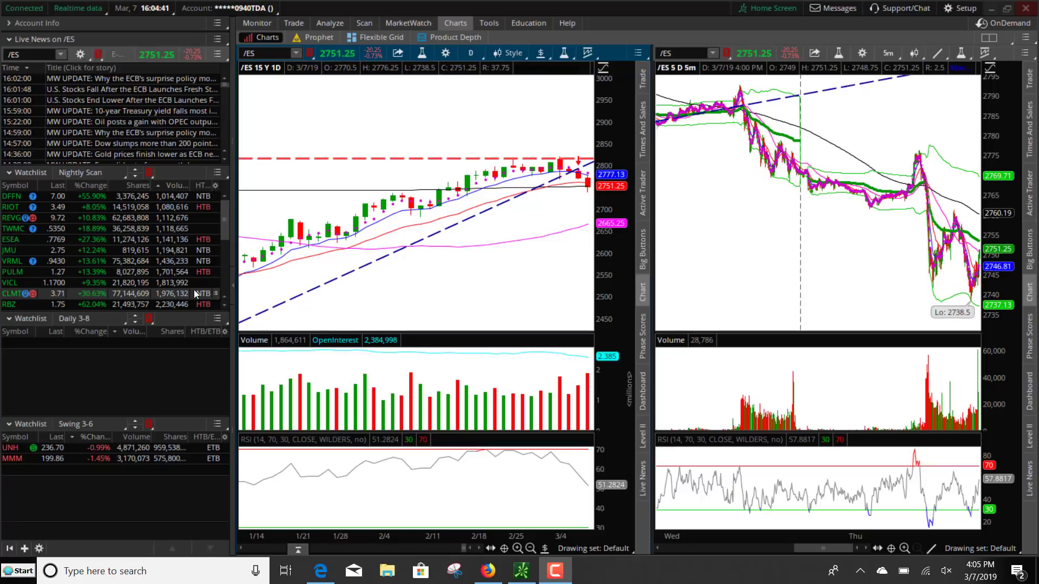
# Step: Chart DFFN from the Nightly Scan, zoom to a year of daily bars, and mark a price level near $10
pyautogui.click(129, 197)
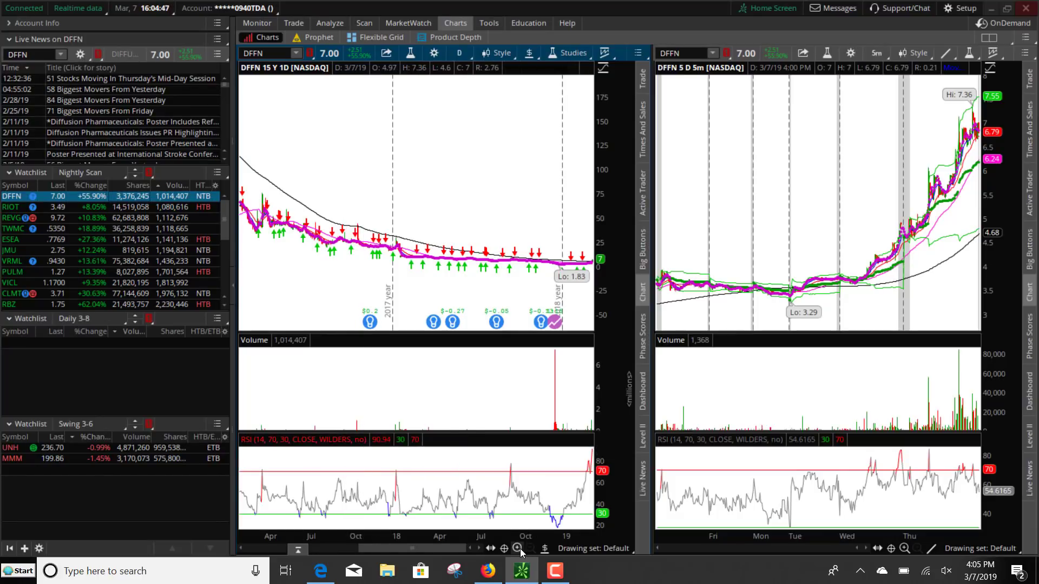
pyautogui.click(519, 549)
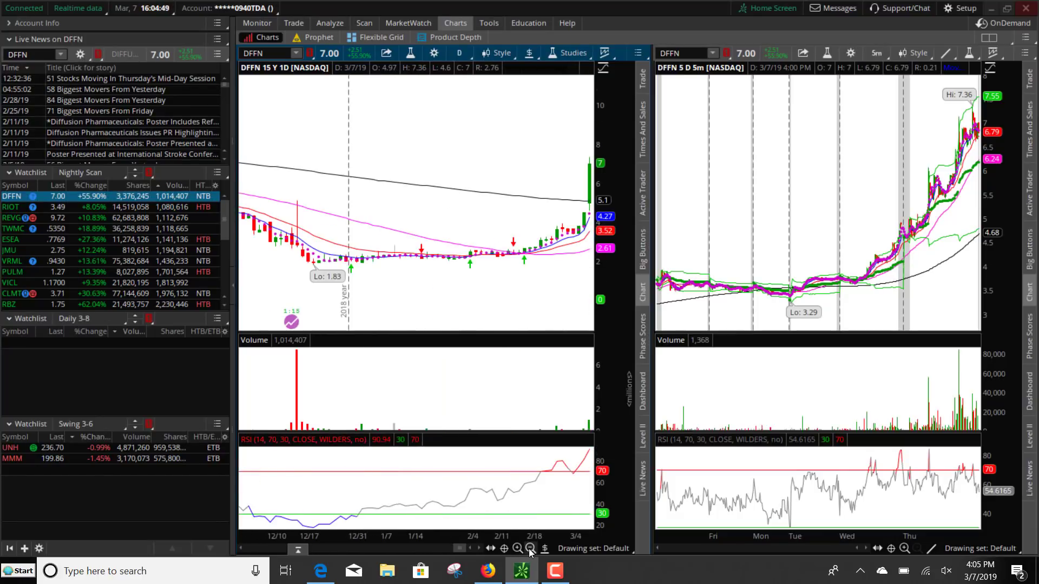
pyautogui.click(529, 549)
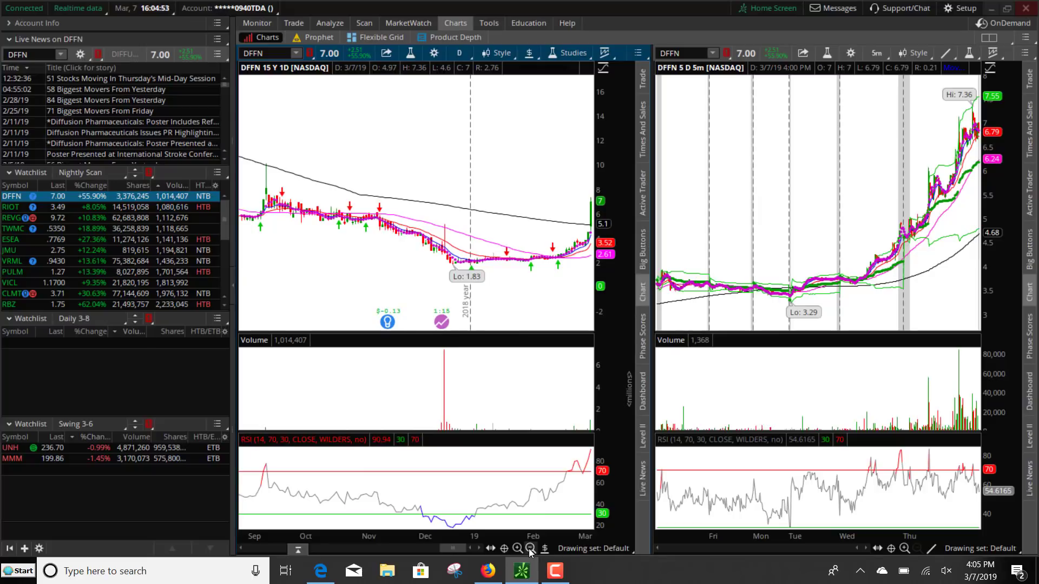
pyautogui.click(531, 549)
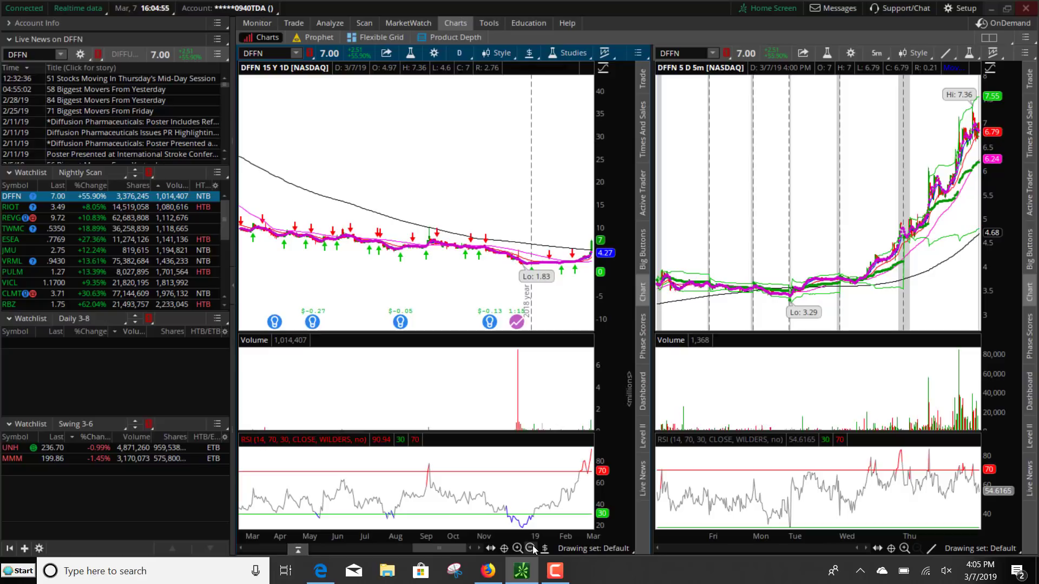
pyautogui.click(413, 228)
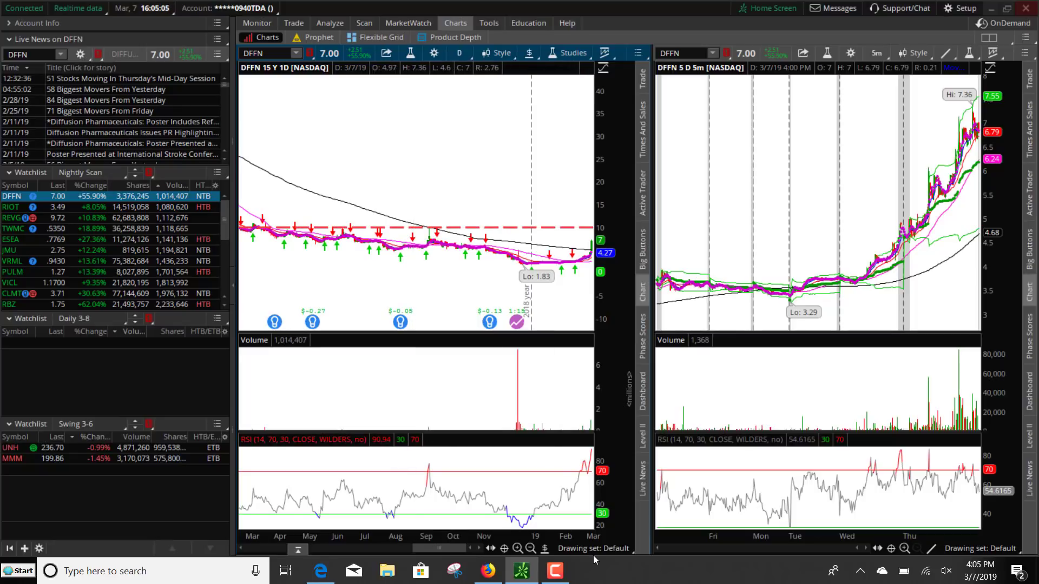
# Step: Check DFFN on 90-day hourly bars, then return to daily bars zoomed into recent months
pyautogui.click(468, 58)
pyautogui.click(420, 175)
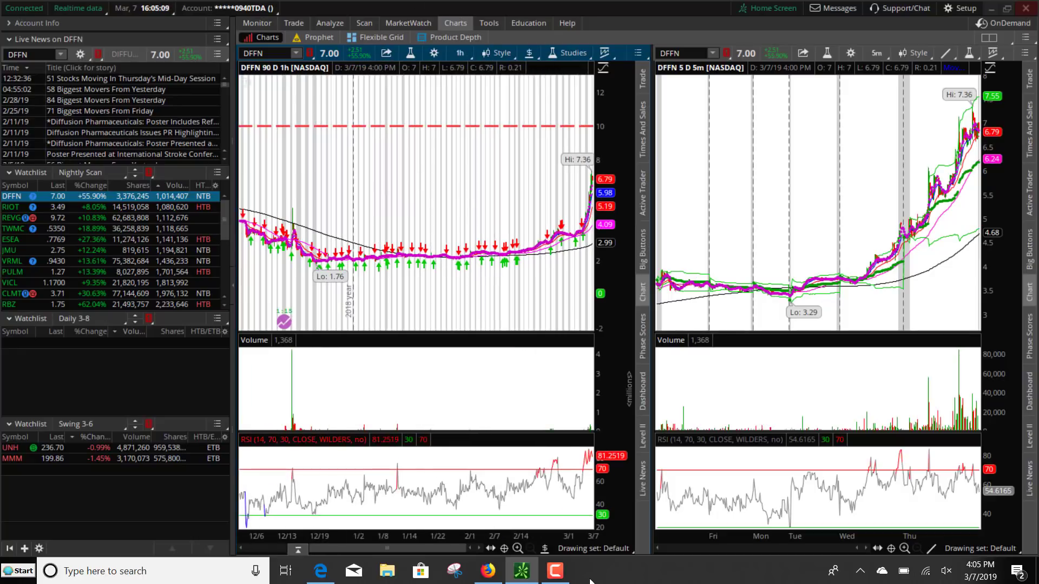
pyautogui.click(517, 549)
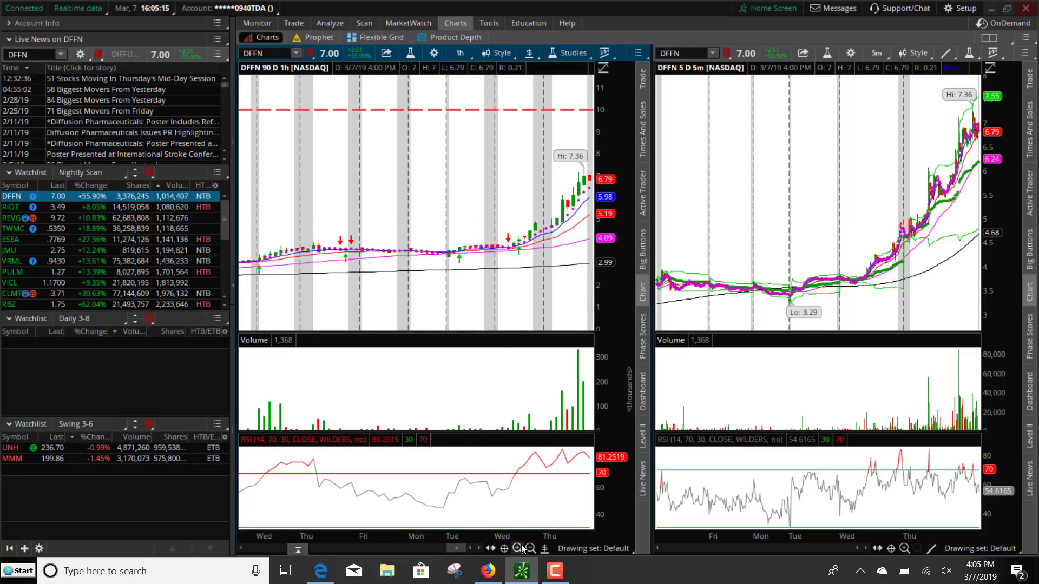
pyautogui.click(531, 548)
pyautogui.click(530, 548)
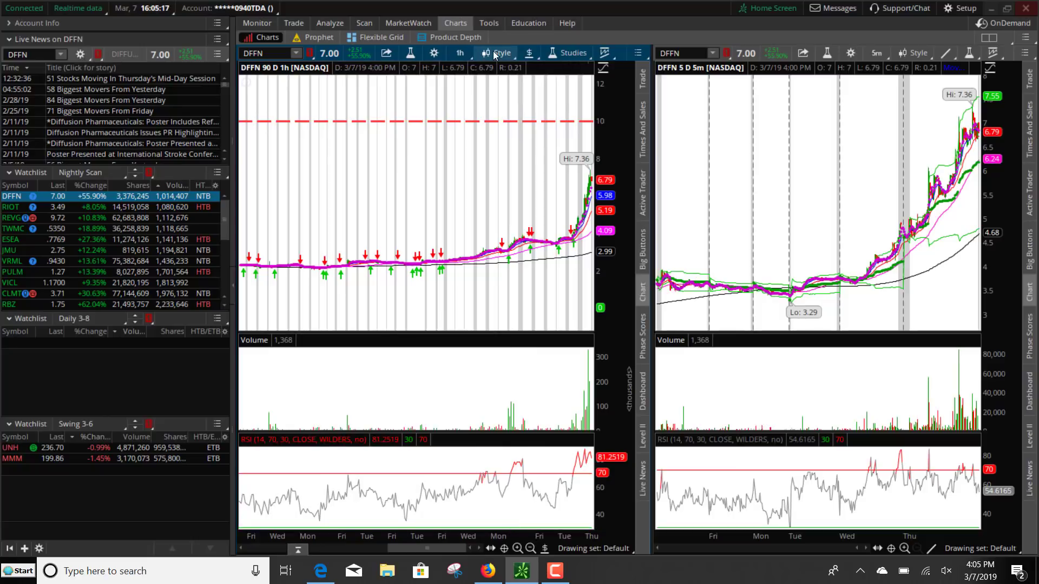
pyautogui.click(465, 50)
pyautogui.click(411, 190)
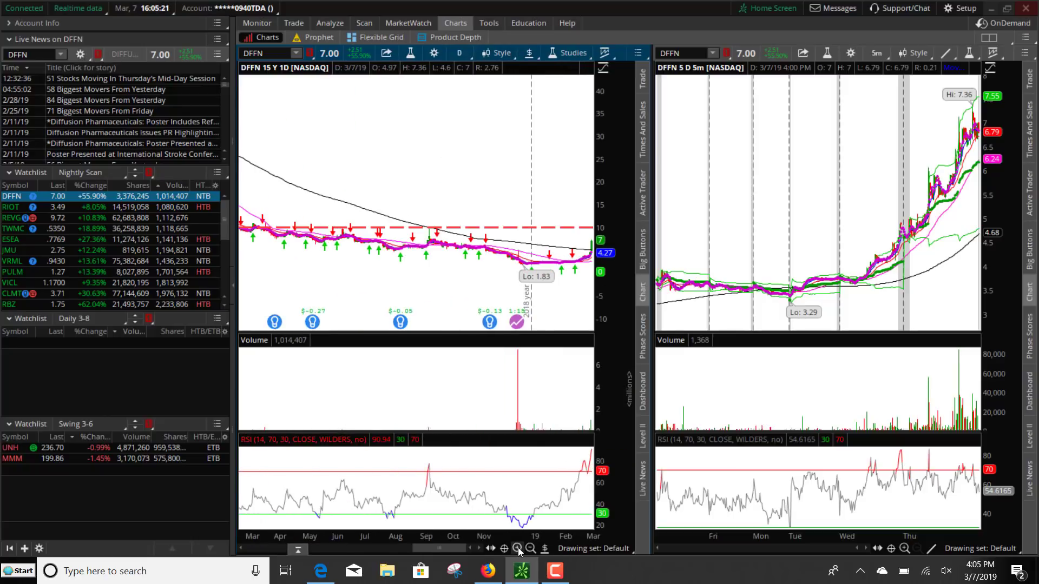
pyautogui.click(517, 548)
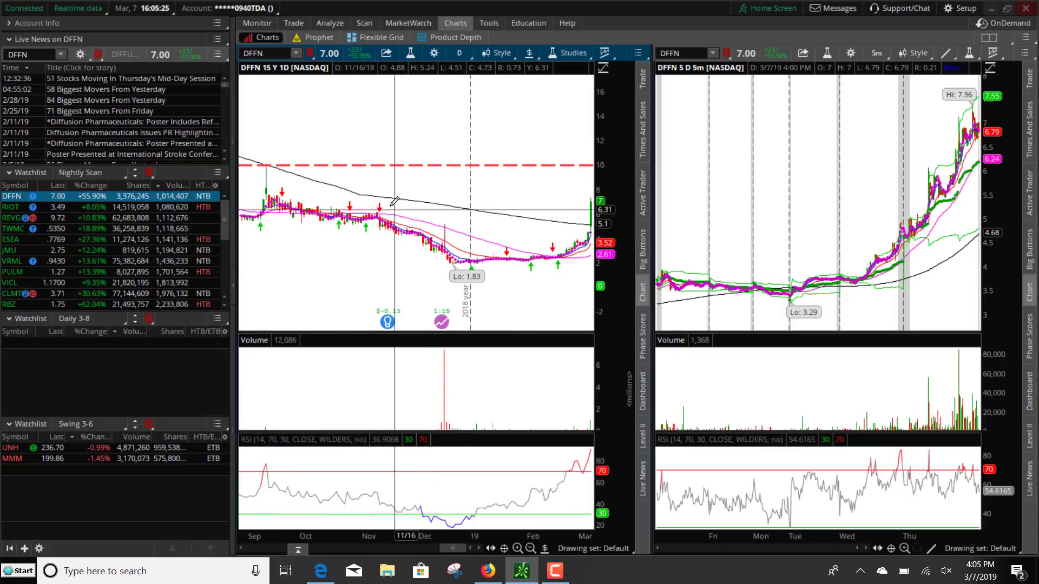
# Step: Create a DFFN alert at or above 7.00 noting the daily cup, hourly bull flag and $10 resistance
pyautogui.rightClick(589, 203)
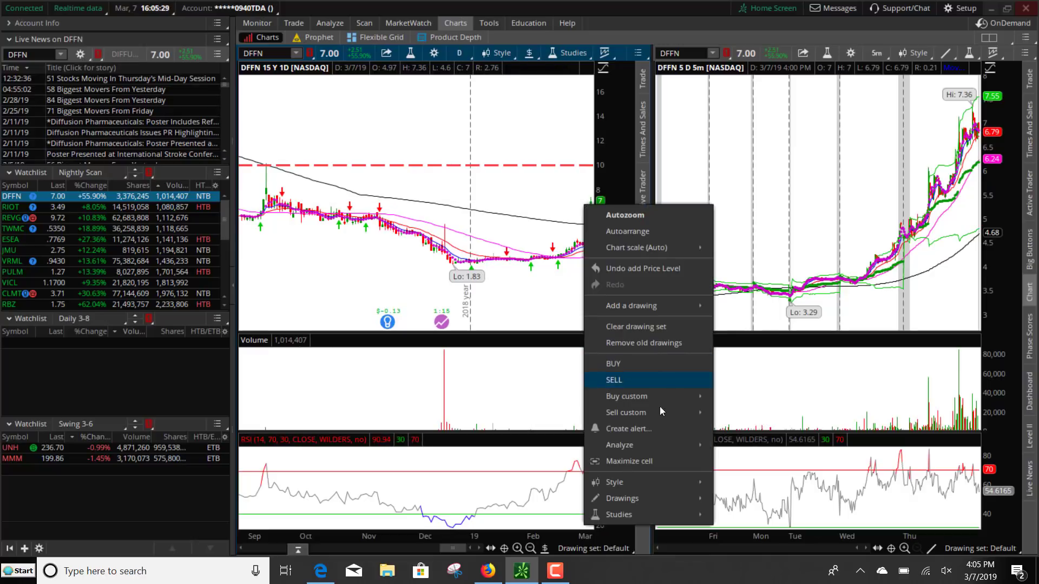
pyautogui.click(645, 433)
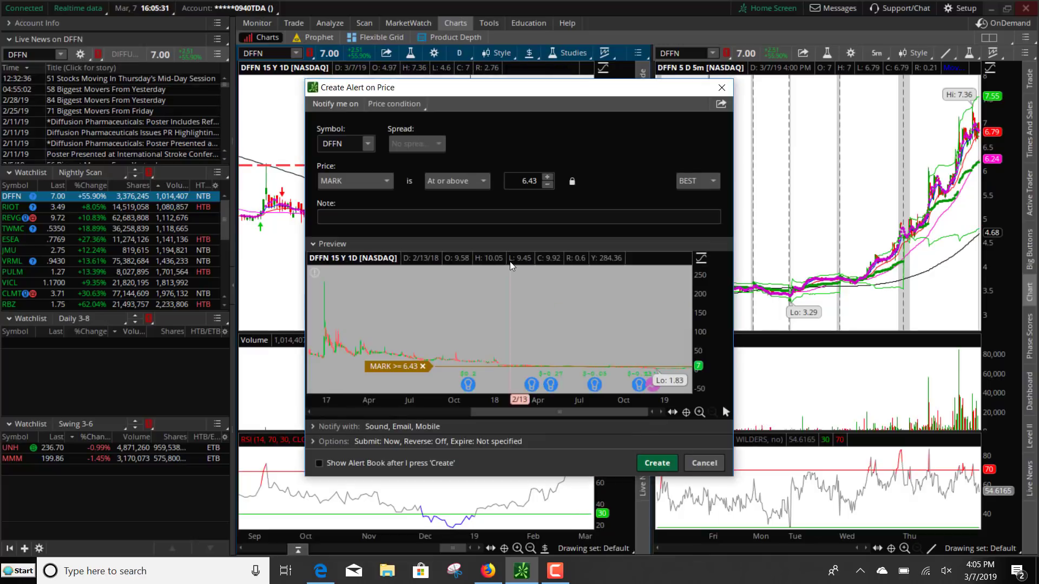
pyautogui.click(528, 181)
pyautogui.press('BackSpace')
pyautogui.press('BackSpace')
pyautogui.press('BackSpace')
pyautogui.write('7.00')
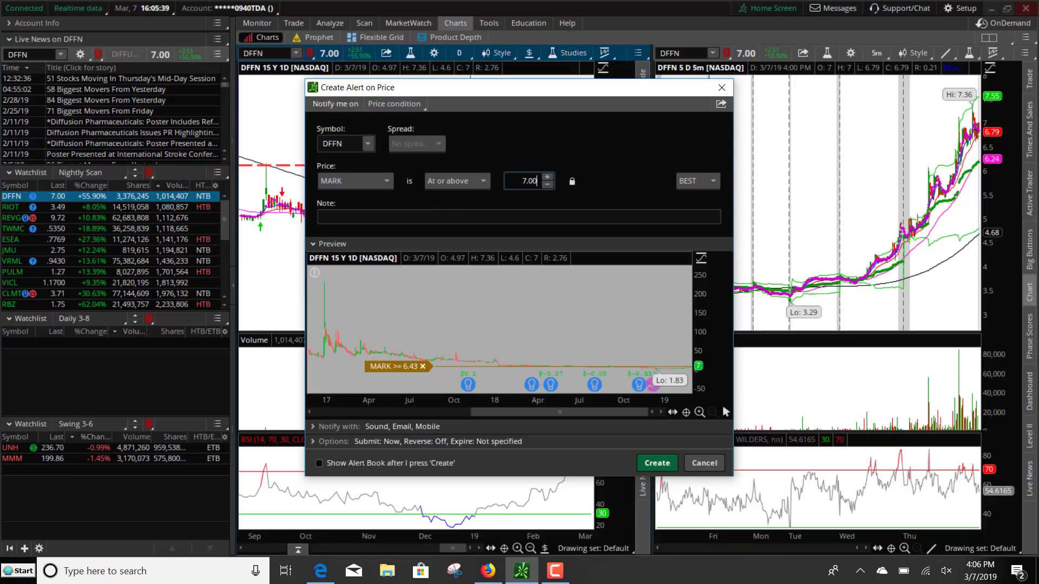
pyautogui.click(435, 217)
pyautogui.write('Cup')
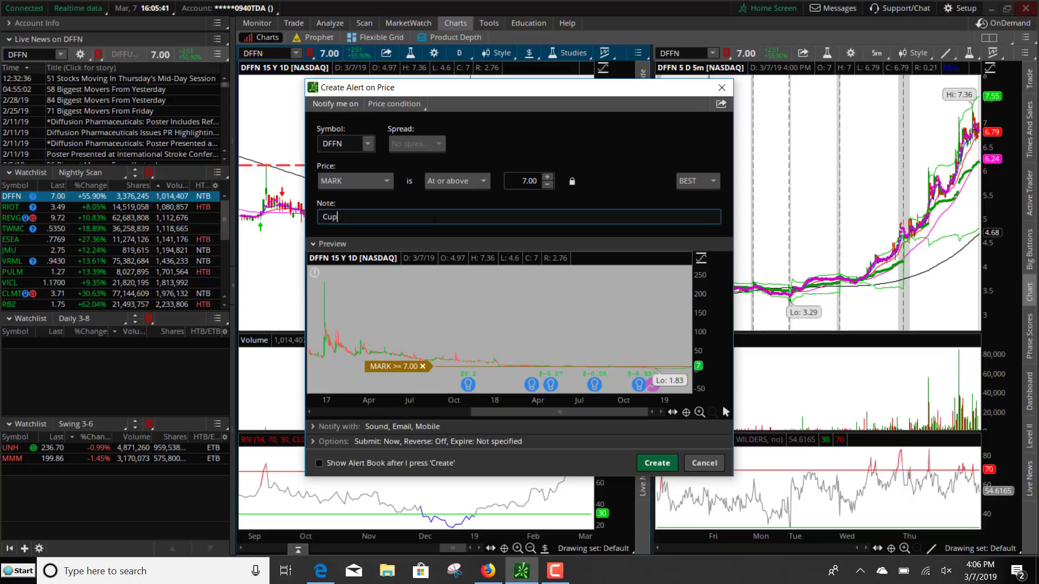
pyautogui.write('ish on daily, bull flagging on hour')
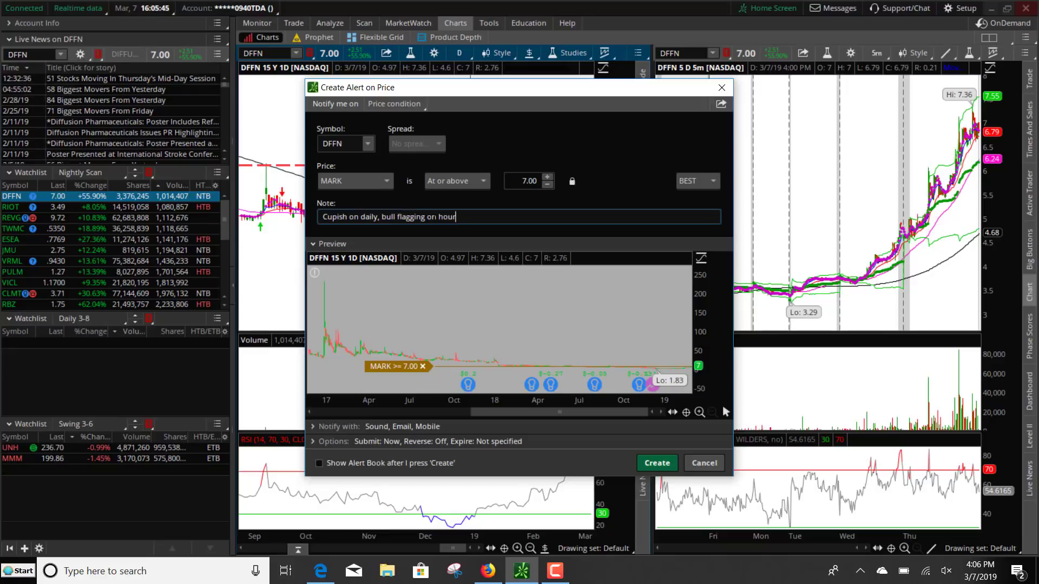
pyautogui.write('ly, watch for resistance around ')
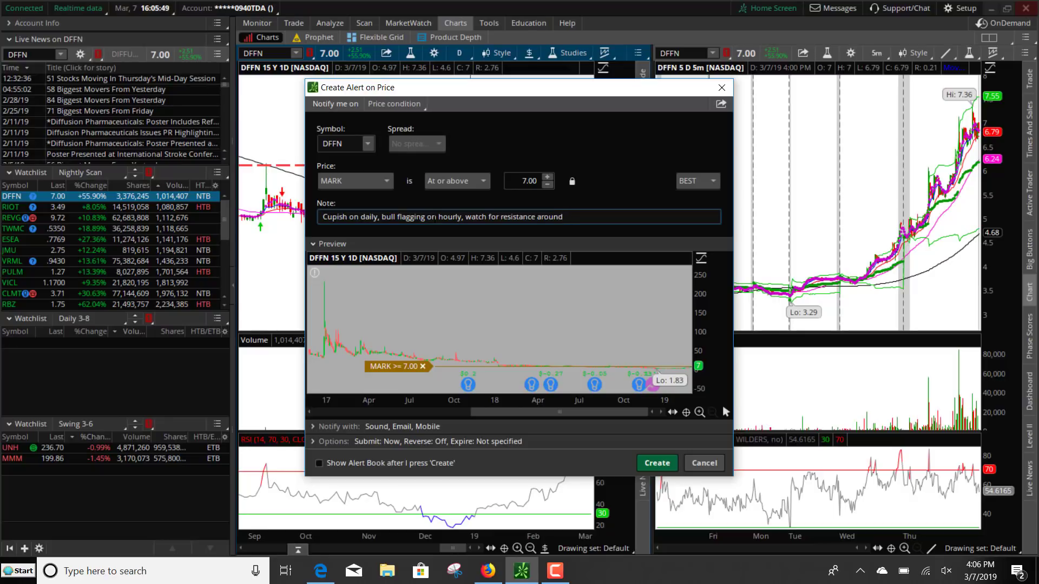
pyautogui.write('$10.')
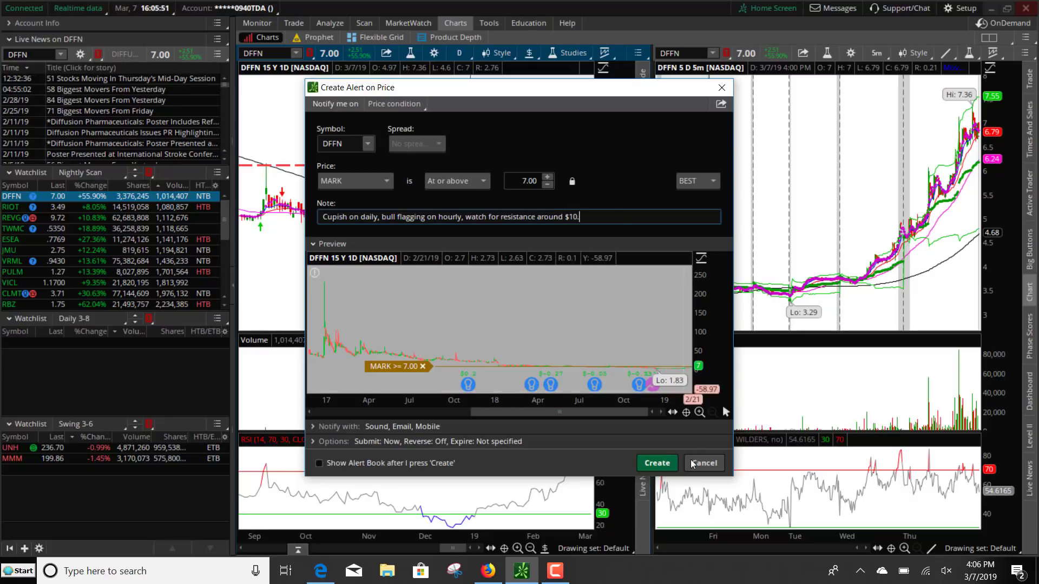
pyautogui.click(667, 463)
# Step: Add DFFN to the Daily 3-8 watchlist
pyautogui.click(12, 341)
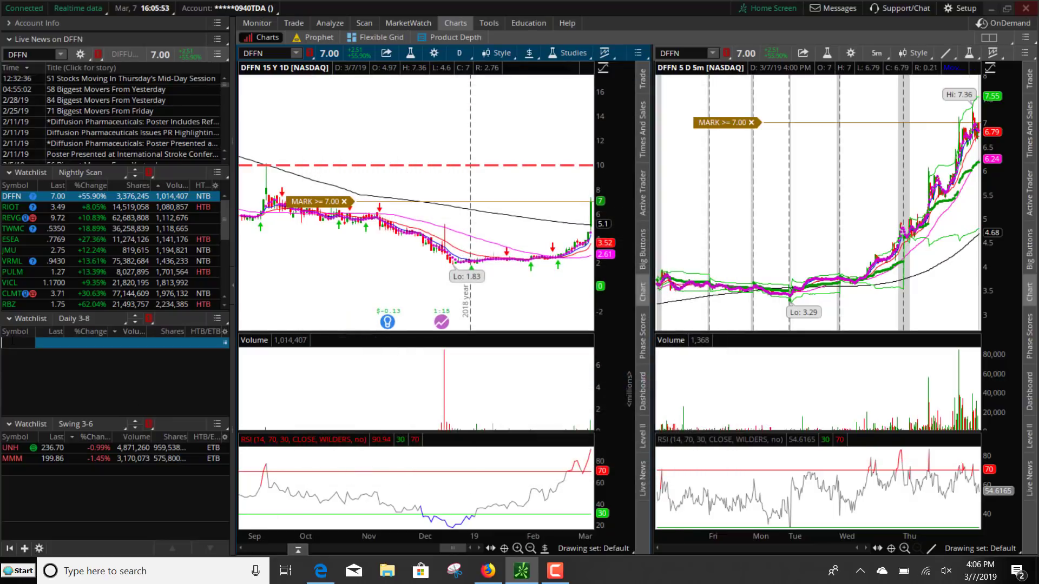
pyautogui.write('DFFN')
pyautogui.press('Return')
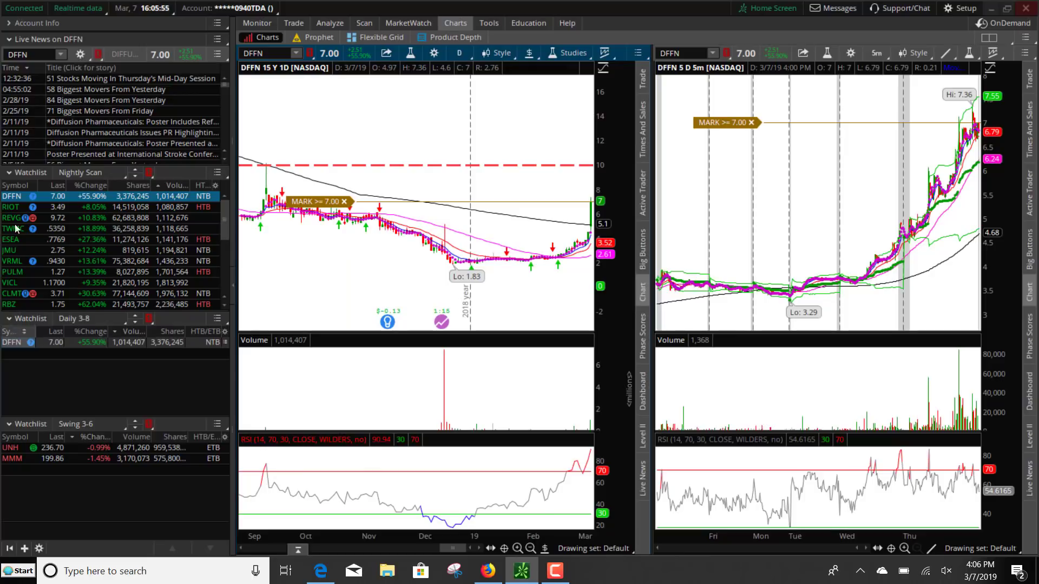
# Step: Chart RIOT from the Nightly Scan, zooming the daily chart to three months and the 5-minute chart to recent sessions
pyautogui.click(57, 208)
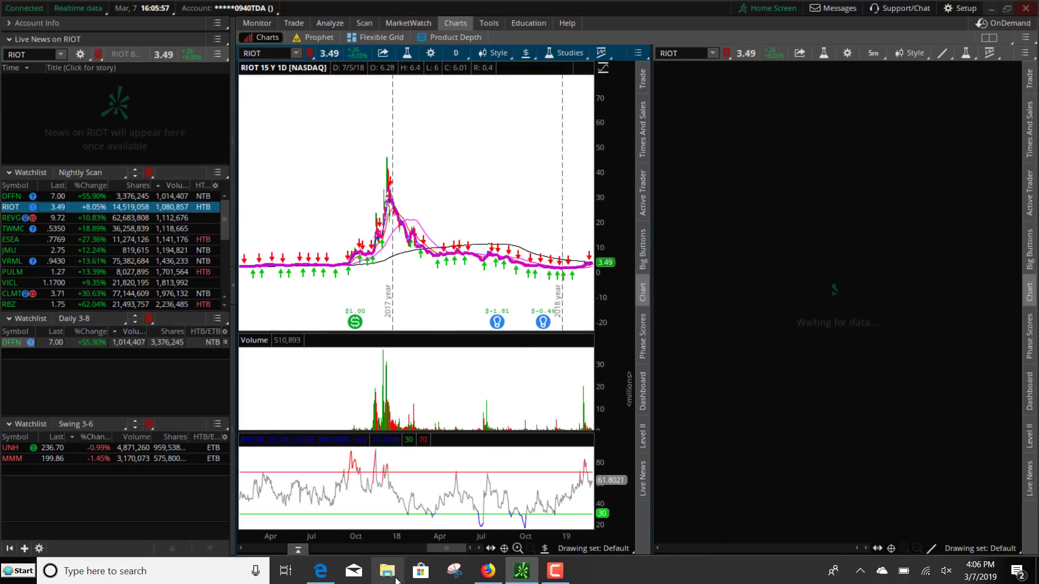
pyautogui.click(517, 549)
pyautogui.click(517, 549)
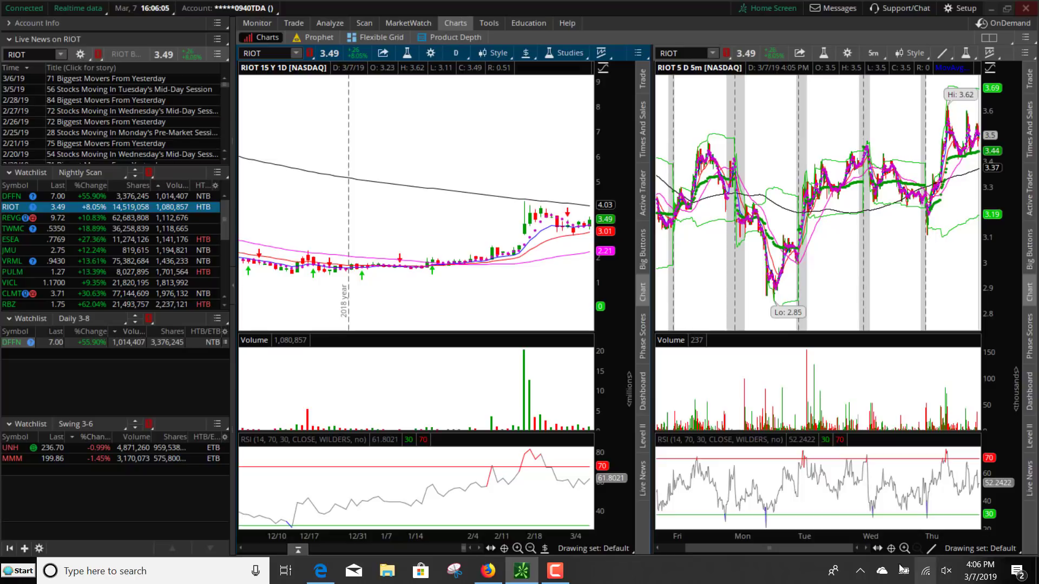
pyautogui.click(904, 549)
pyautogui.click(904, 548)
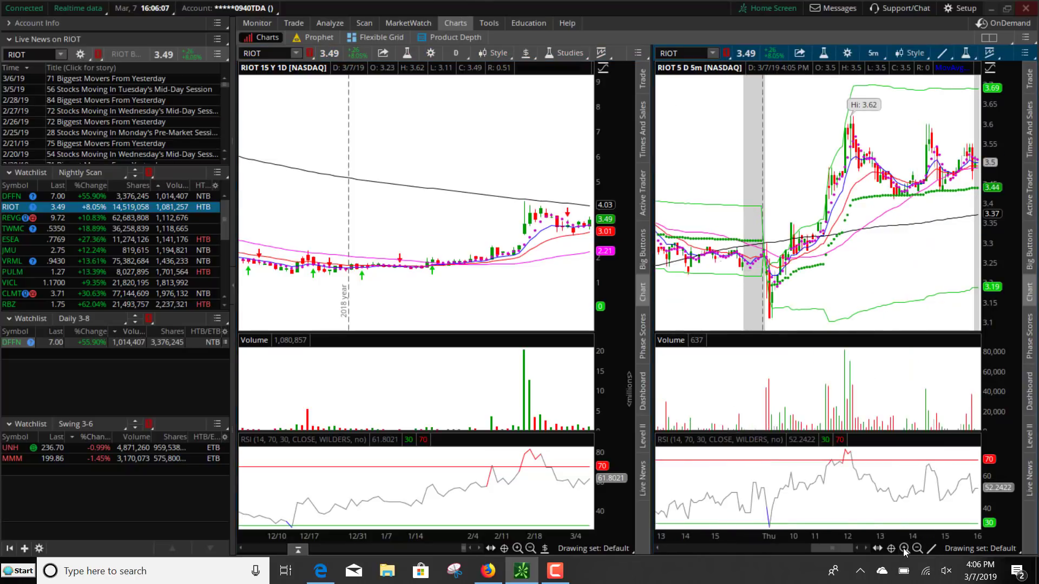
pyautogui.click(904, 549)
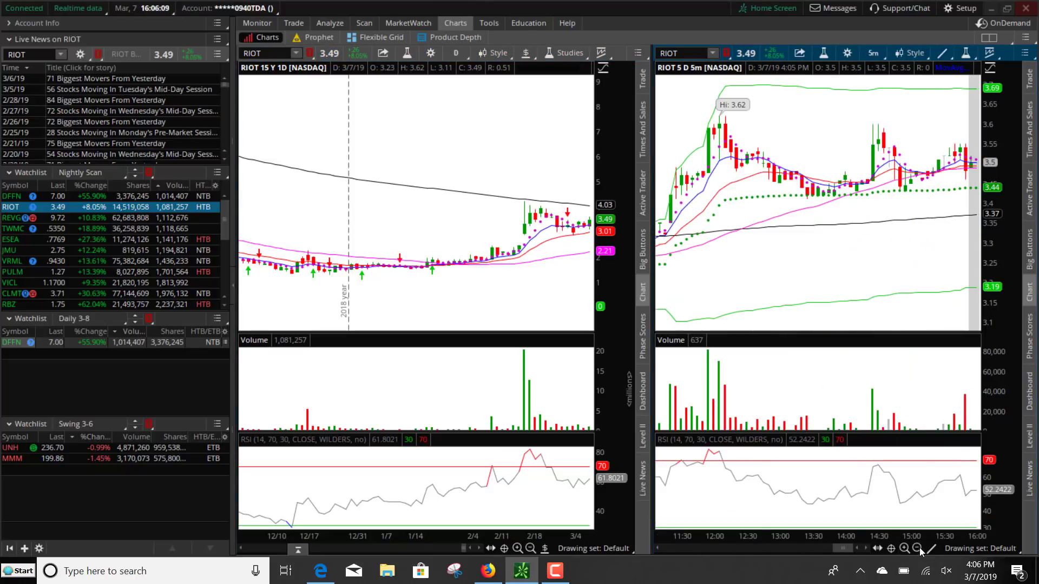
pyautogui.click(917, 548)
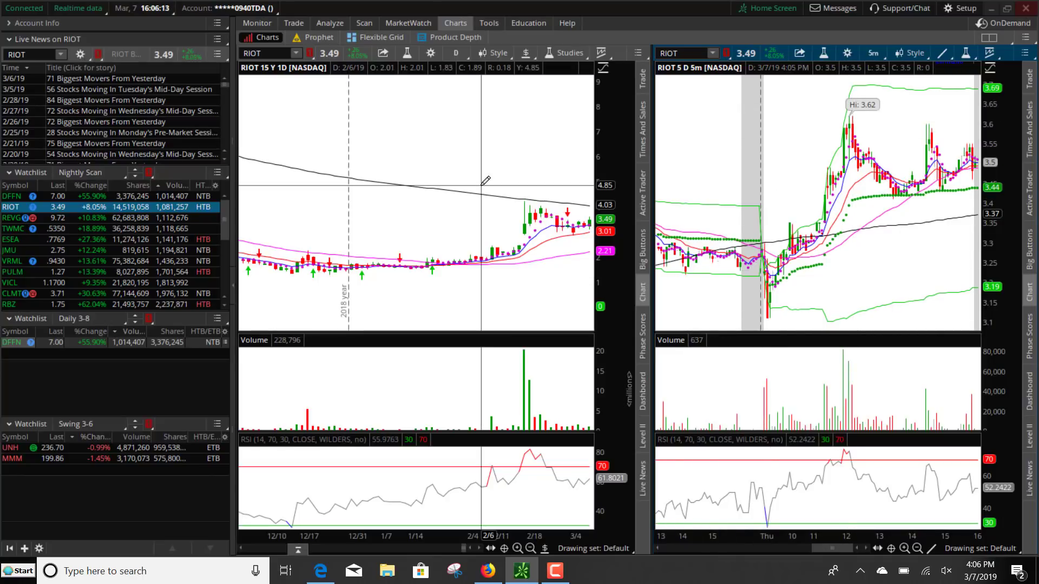
# Step: Review RIOT on 90-day hourly bars, then switch to 15-year daily bars zoomed to recent months
pyautogui.click(456, 52)
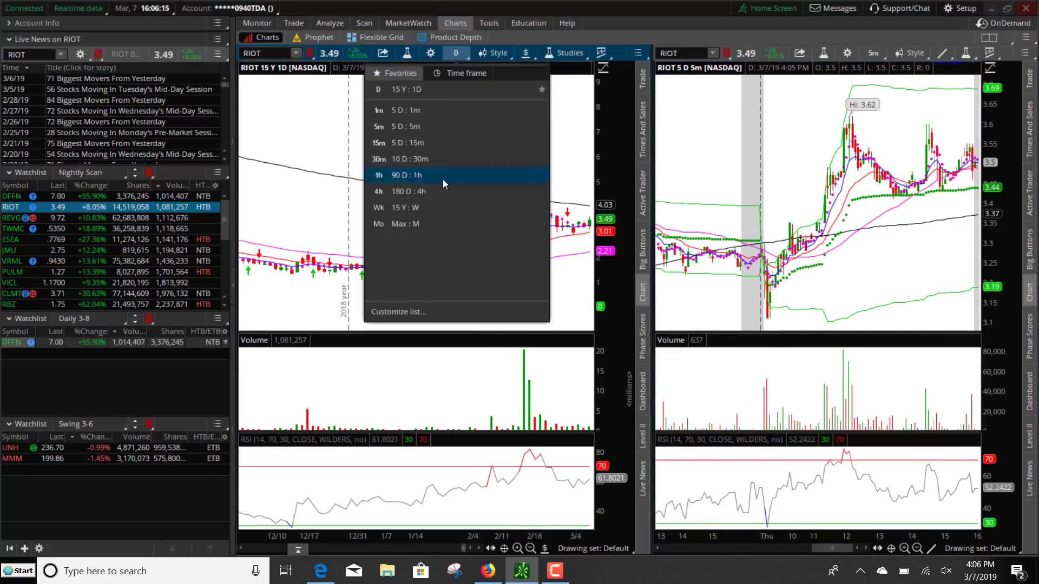
pyautogui.click(439, 176)
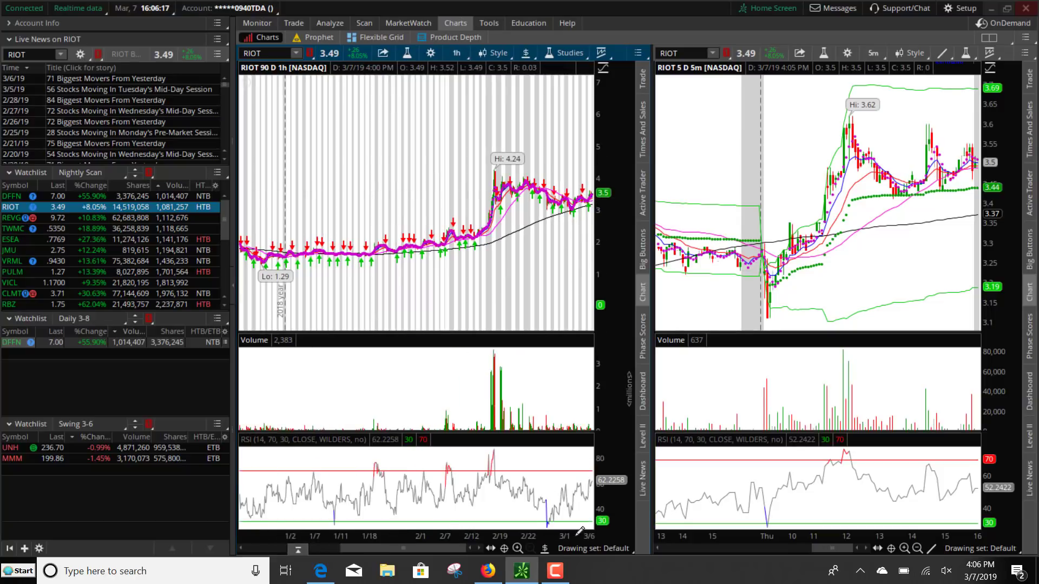
pyautogui.click(517, 549)
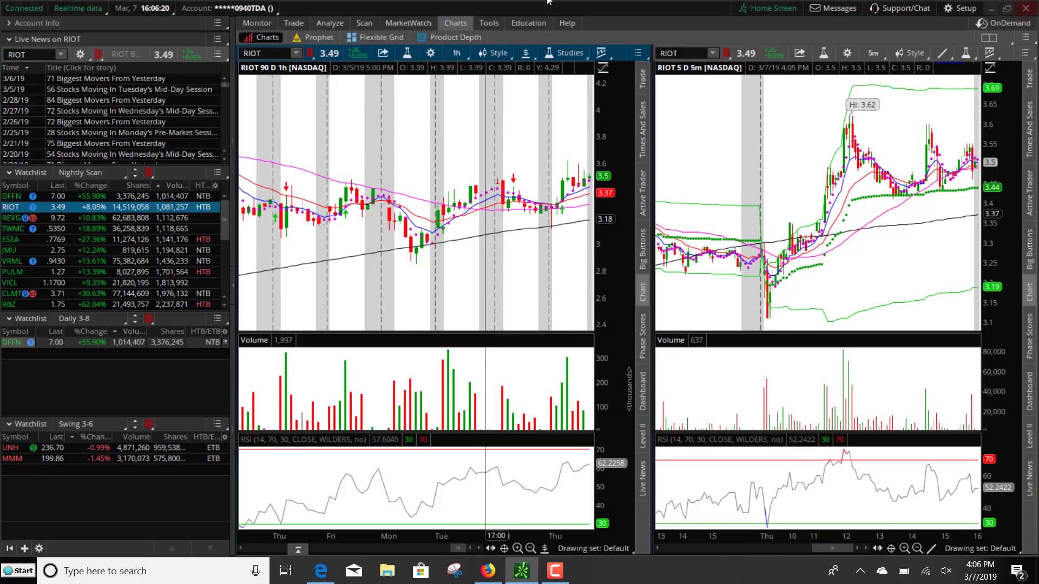
pyautogui.click(459, 54)
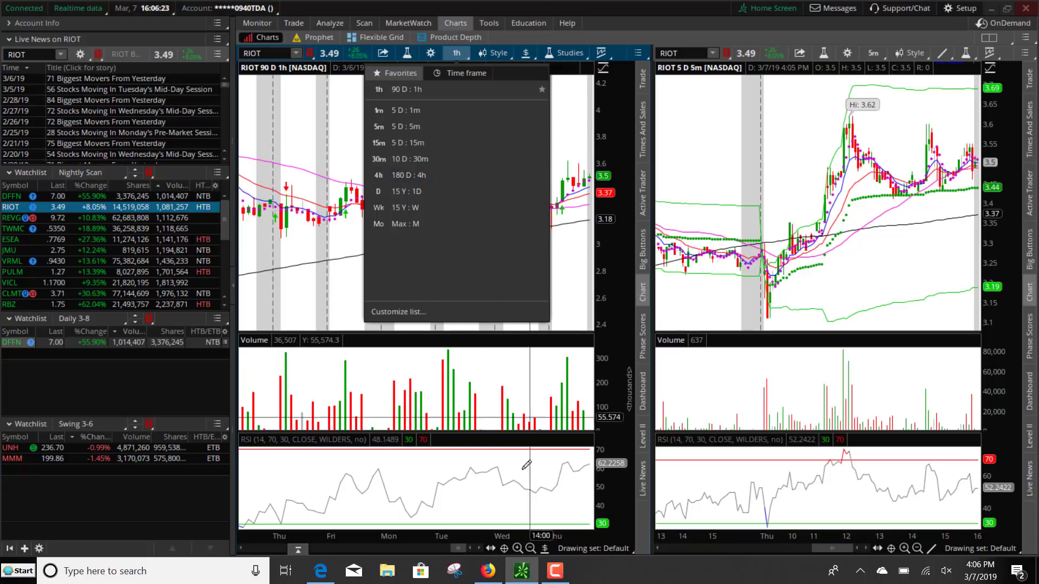
pyautogui.click(531, 549)
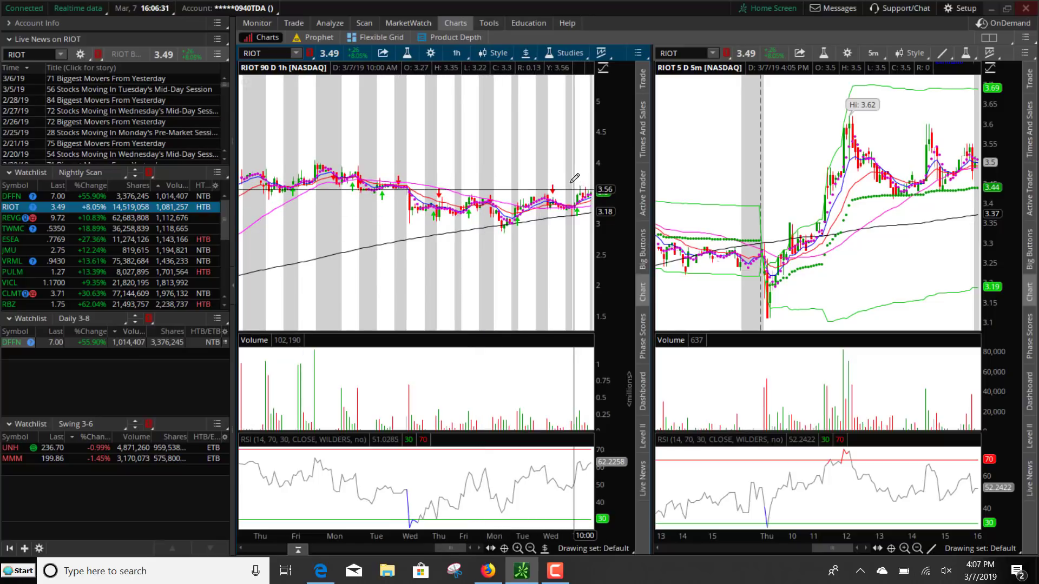
pyautogui.click(455, 53)
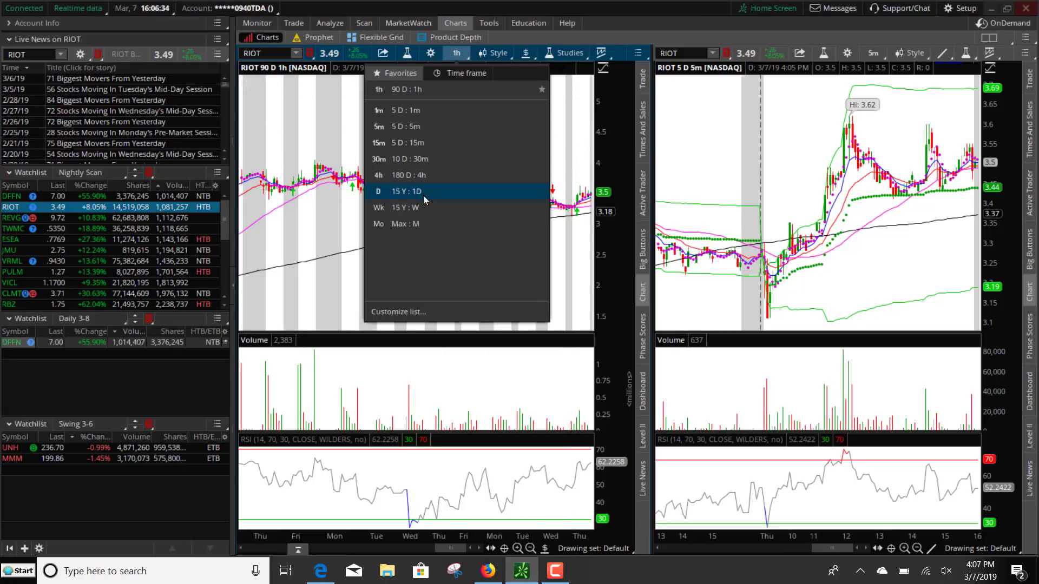
pyautogui.click(423, 196)
pyautogui.click(515, 549)
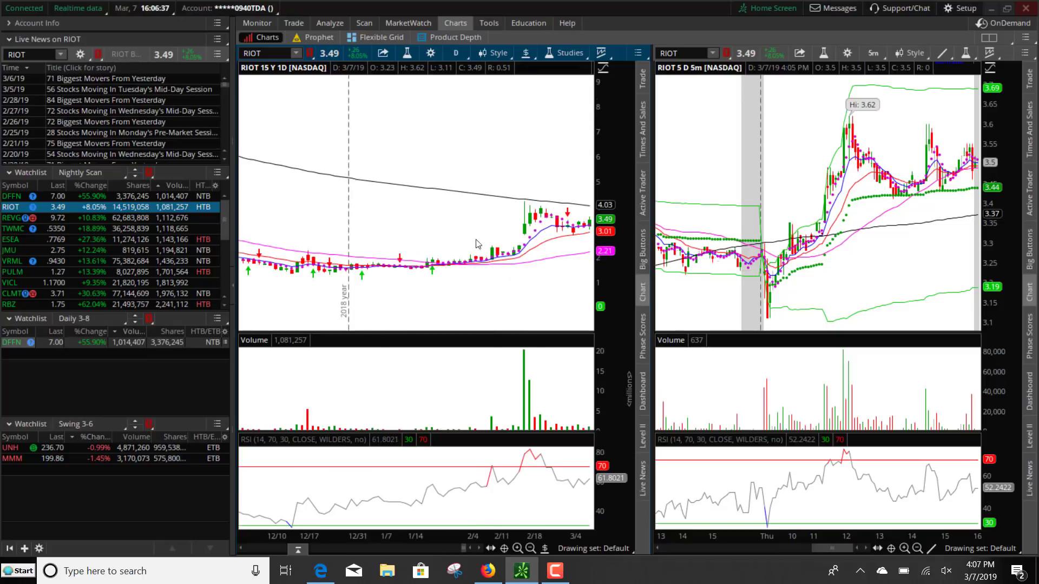
# Step: Create a RIOT alert at 3.49 or above with an hourly inverse head-and-shoulders note
pyautogui.rightClick(501, 215)
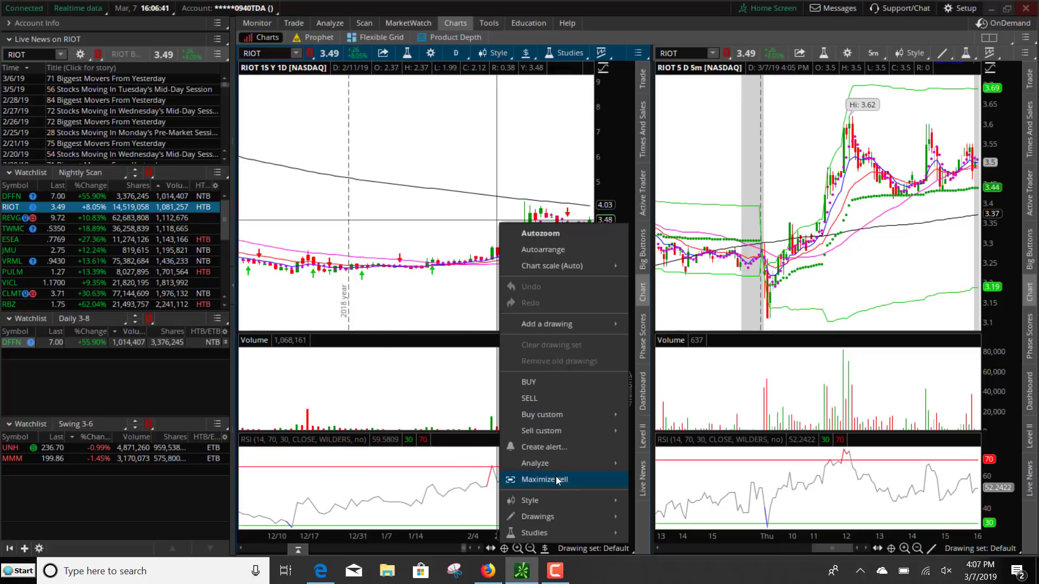
pyautogui.click(560, 448)
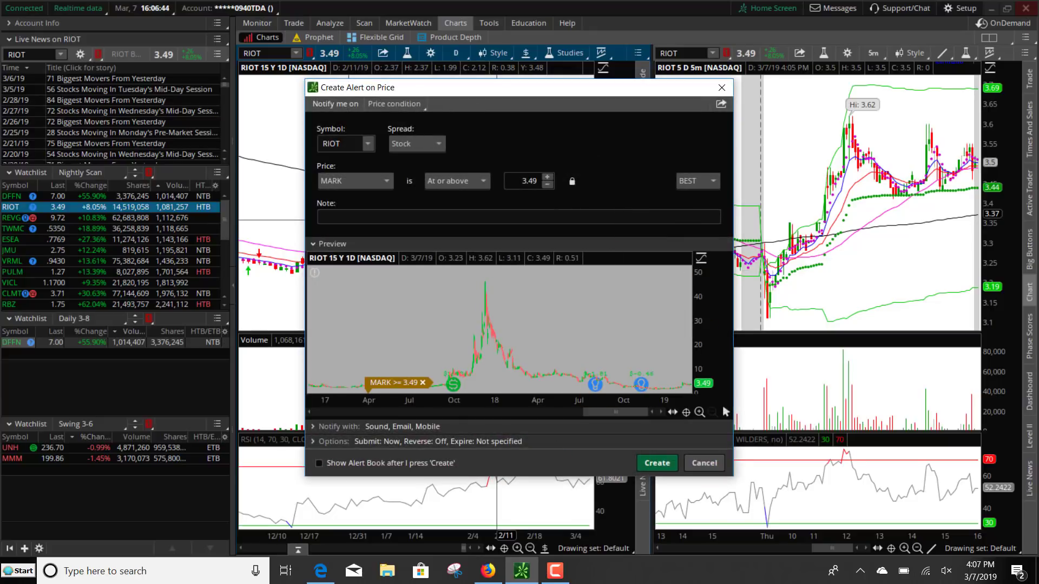
pyautogui.click(323, 216)
pyautogui.write('Inverse')
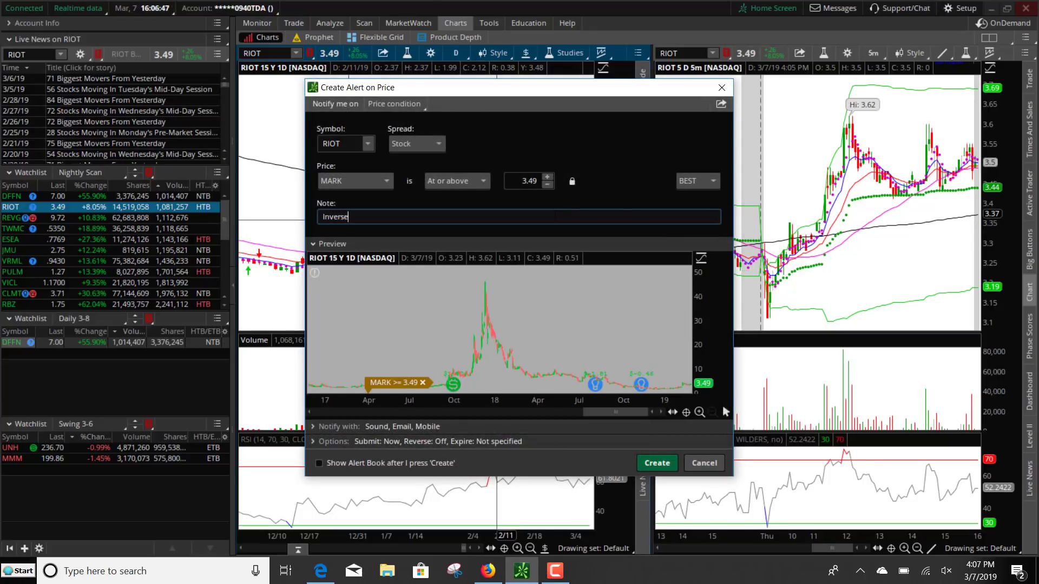
pyautogui.write(' head and shoulders on hourly')
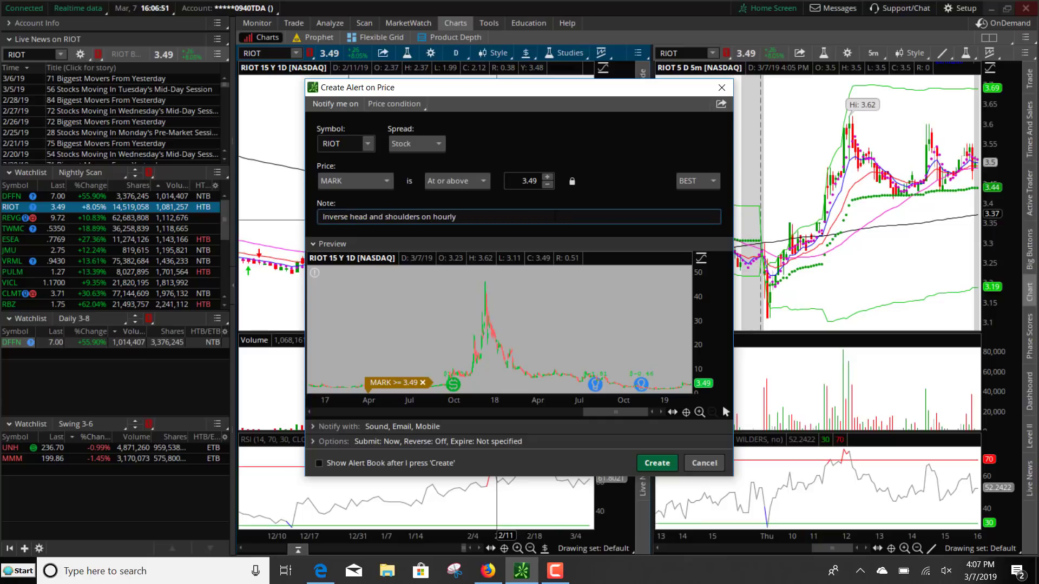
pyautogui.write(', watch for resistance around $')
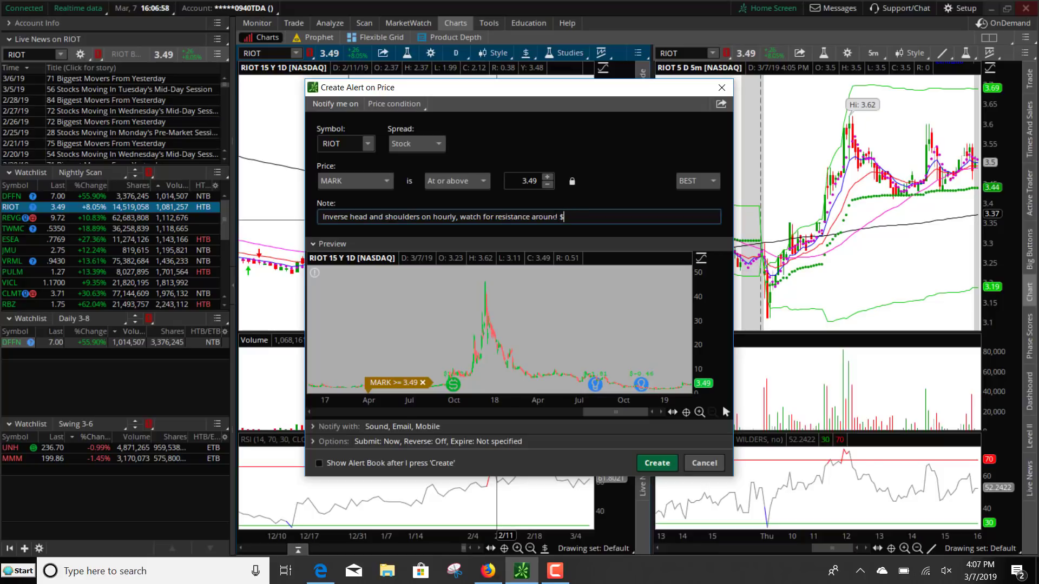
pyautogui.write('4 and 200 sma on daily.')
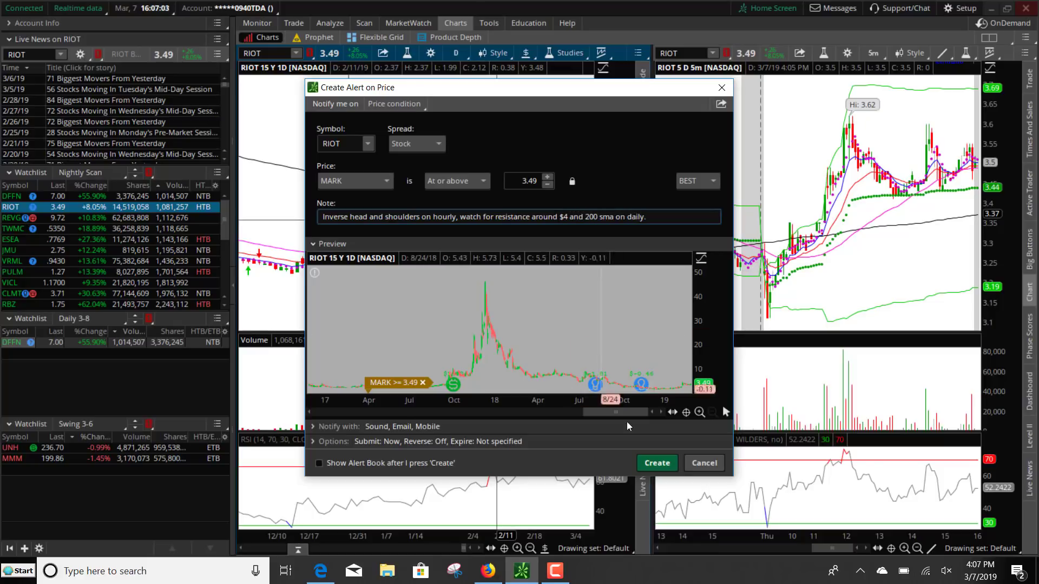
pyautogui.click(668, 465)
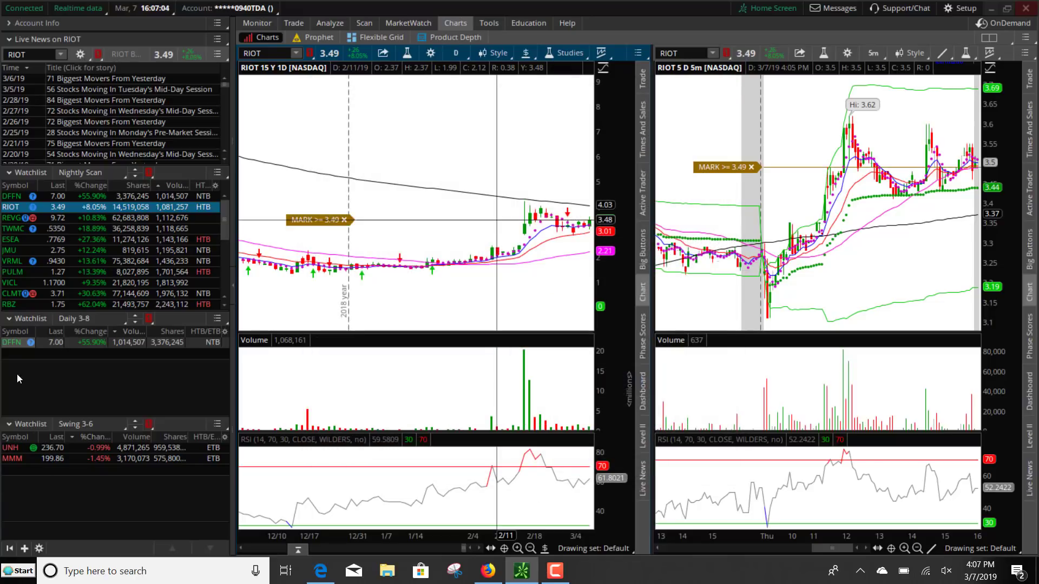
# Step: Add RIOT to the Daily 3-8 watchlist
pyautogui.click(11, 356)
pyautogui.write('RIOT')
pyautogui.press('Return')
# Step: Load REVG from the Nightly Scan and zoom its daily chart to about two months
pyautogui.click(164, 222)
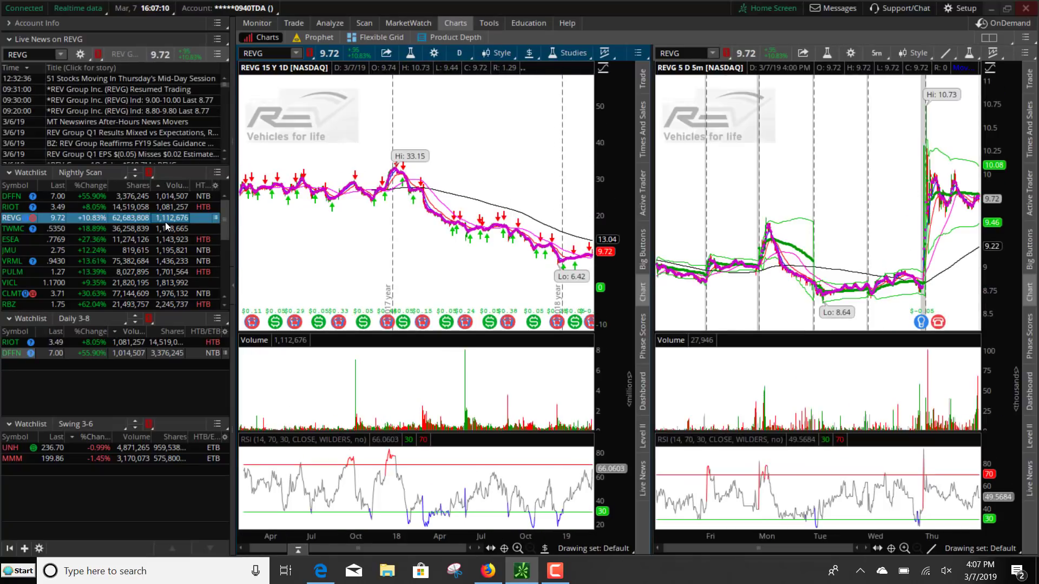
pyautogui.moveTo(32, 223)
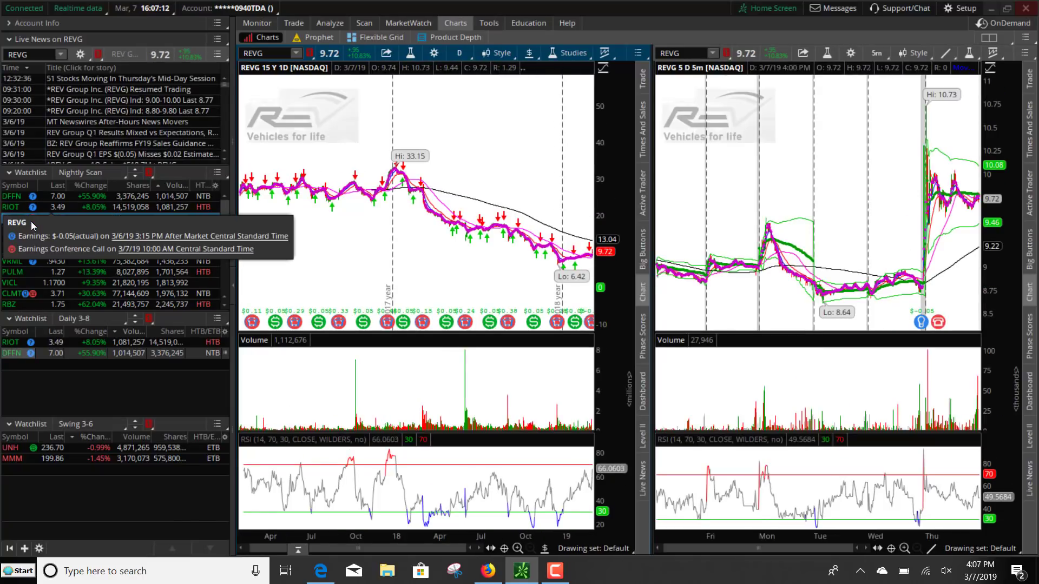
pyautogui.click(518, 548)
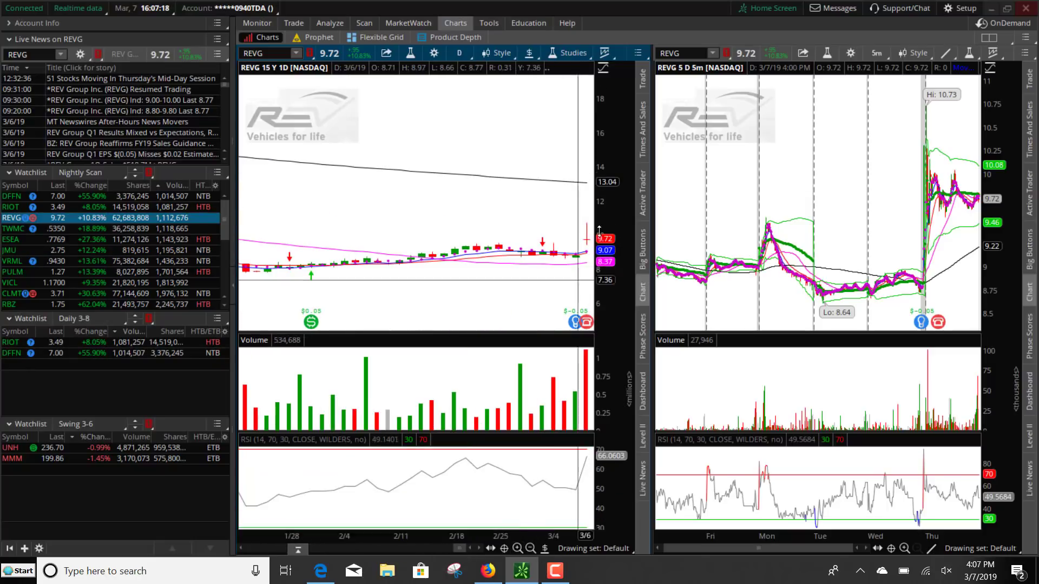
# Step: Zoom TWMC's daily chart to three months, zoom ESEA to December–March, then load JMU
pyautogui.click(150, 227)
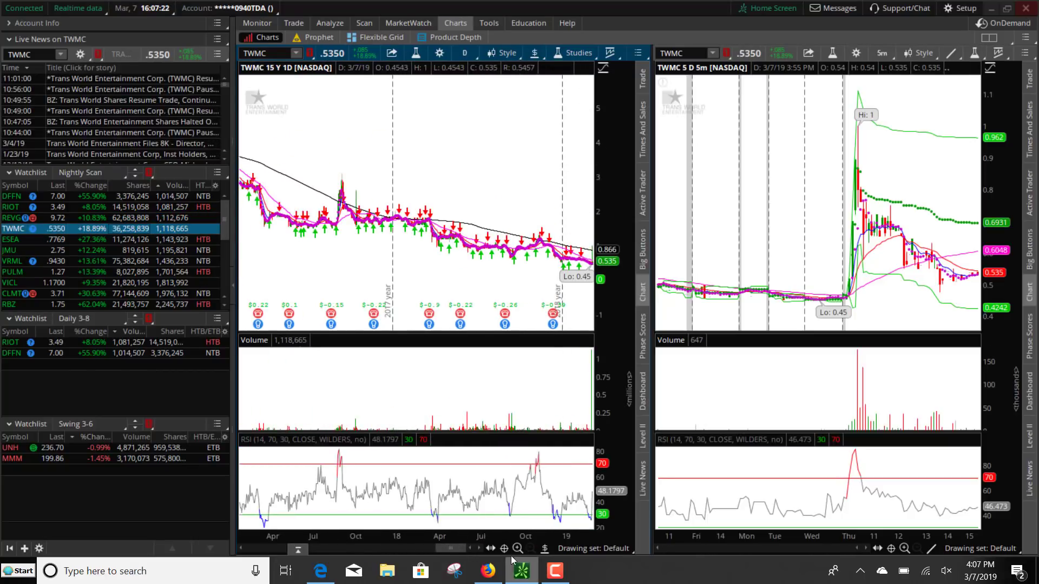
pyautogui.click(517, 548)
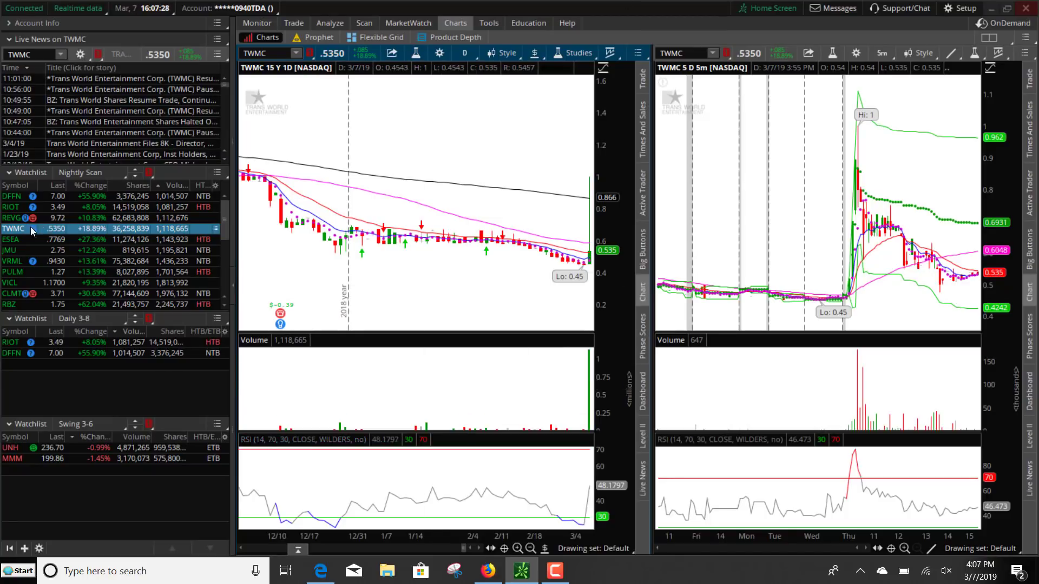
pyautogui.click(99, 238)
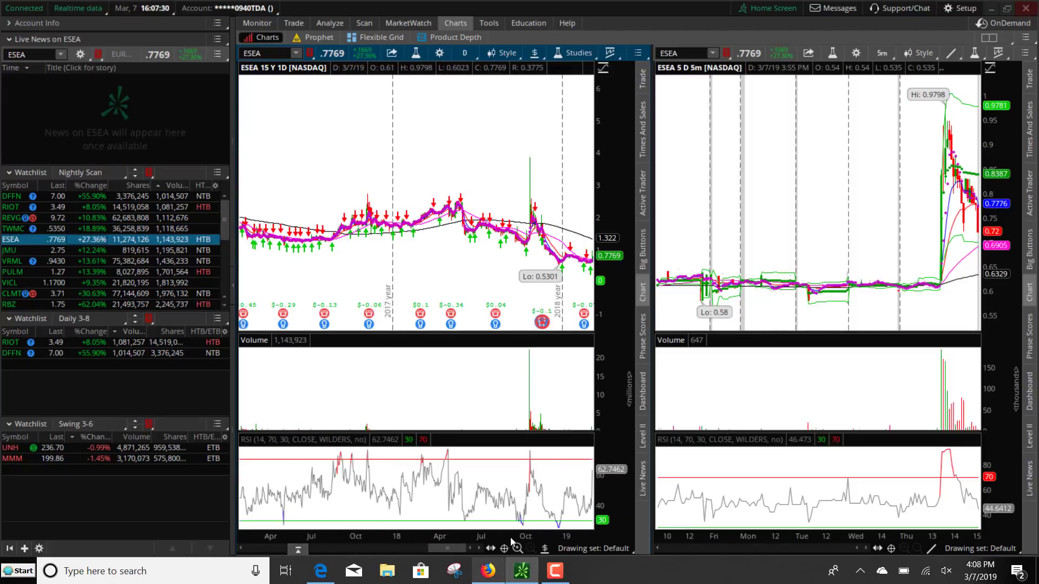
pyautogui.click(517, 549)
pyautogui.click(517, 548)
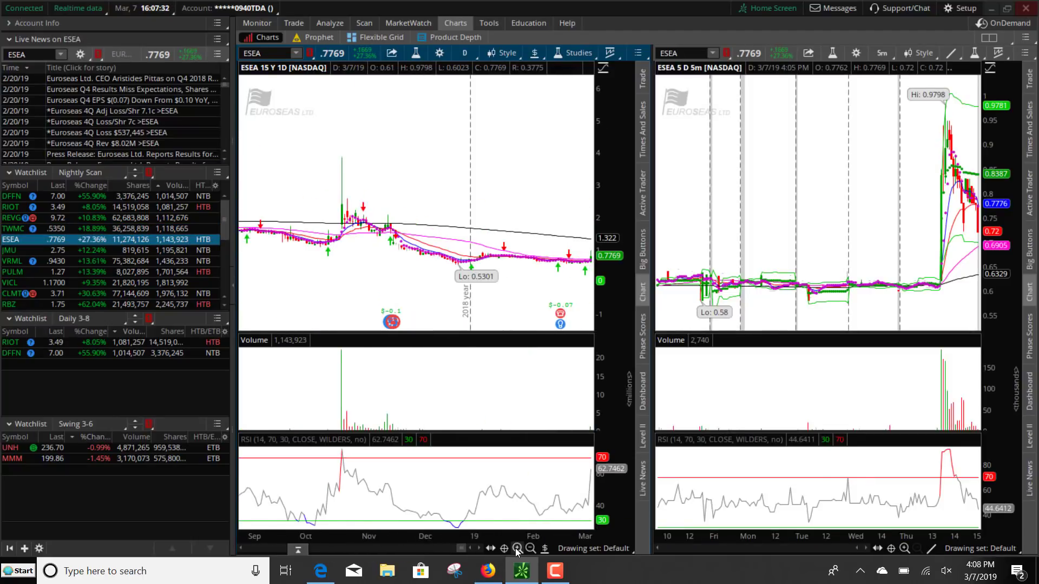
pyautogui.click(517, 548)
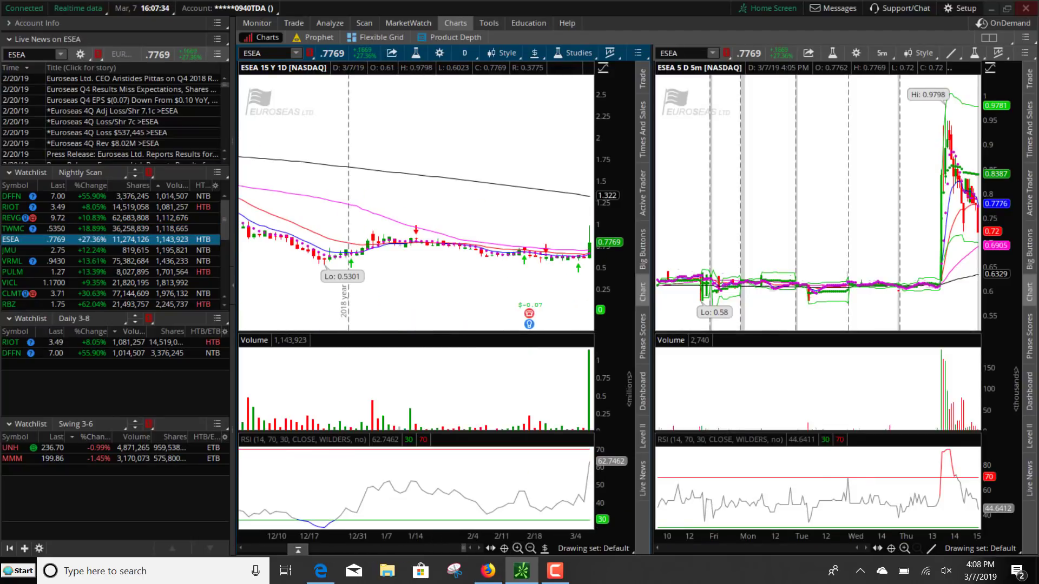
pyautogui.click(904, 549)
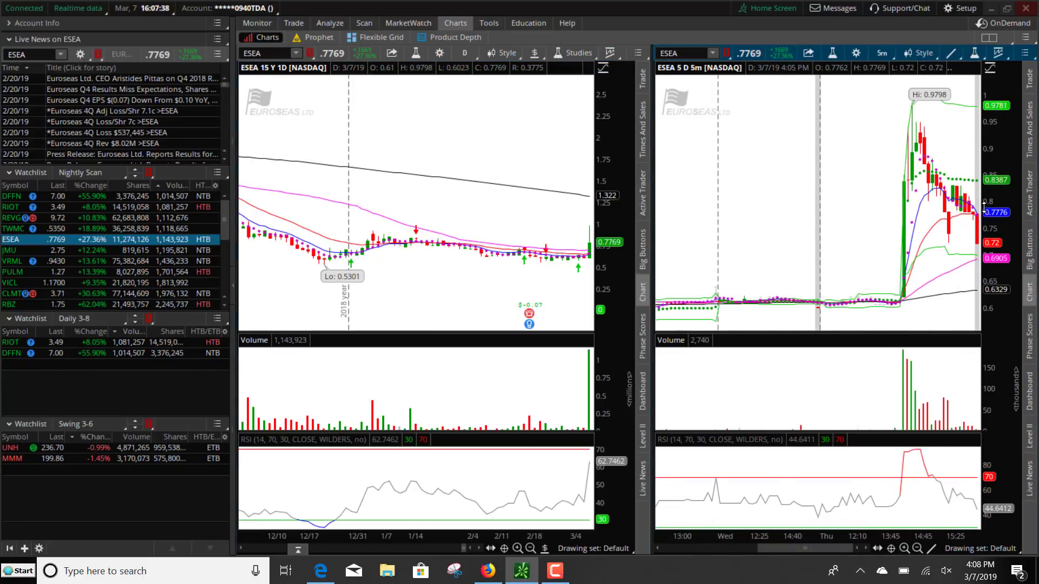
pyautogui.click(116, 250)
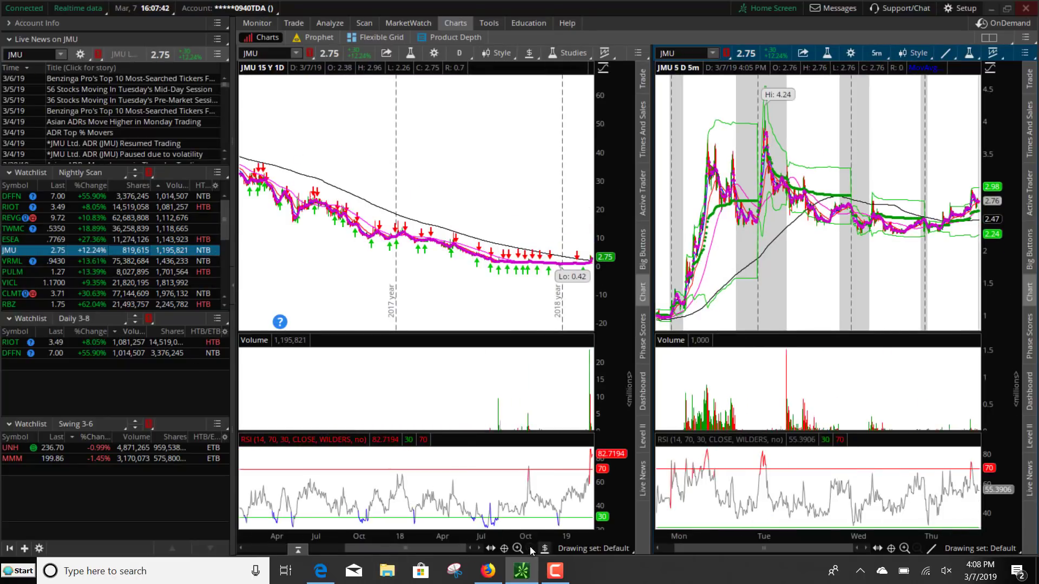
# Step: Zoom JMU's daily and 5-day charts, then inspect it on 90-day hourly bars
pyautogui.click(517, 548)
pyautogui.click(517, 548)
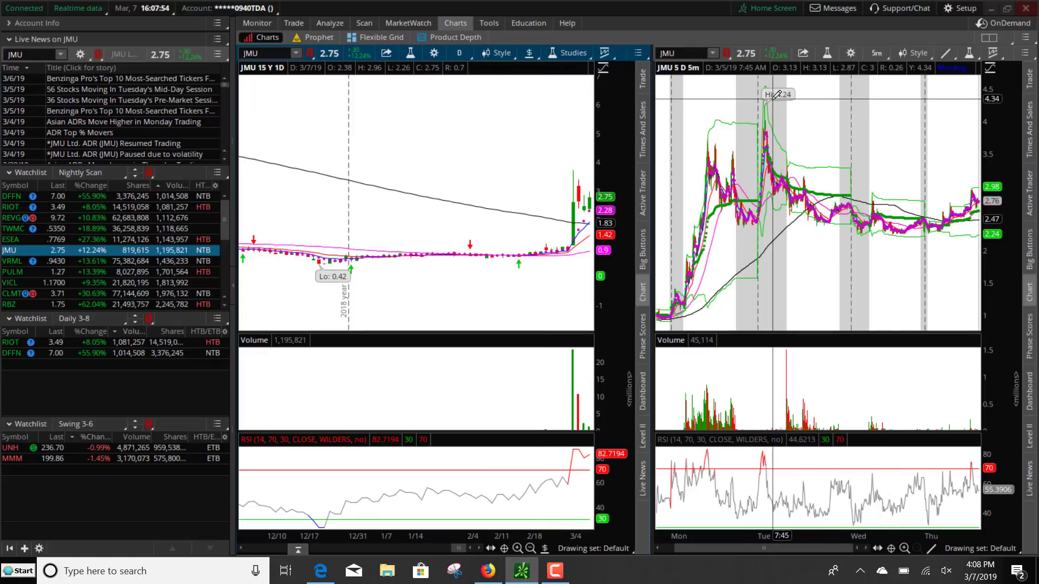
pyautogui.click(904, 548)
pyautogui.click(904, 549)
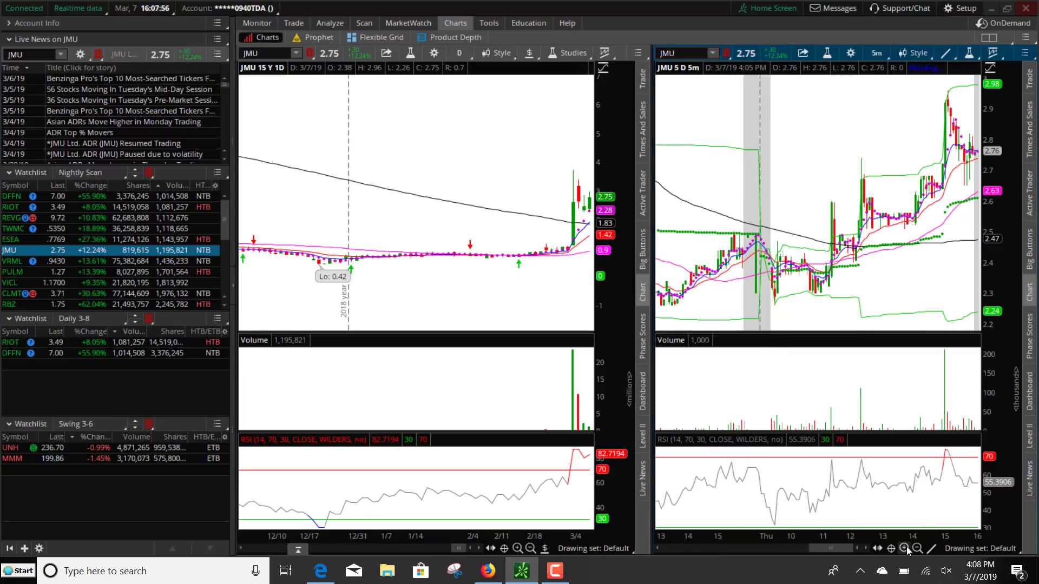
pyautogui.click(460, 54)
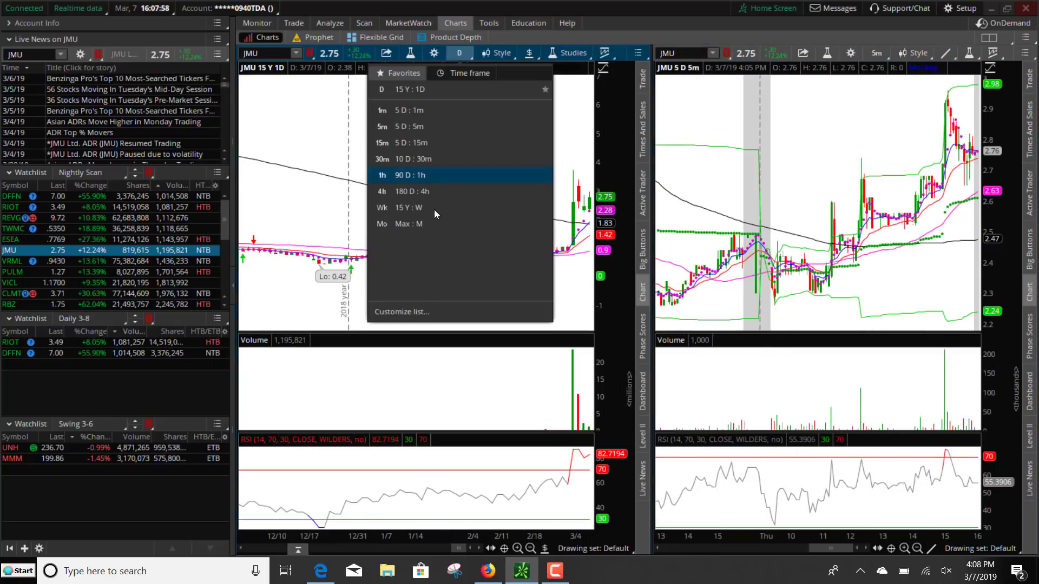
pyautogui.click(429, 176)
pyautogui.click(518, 549)
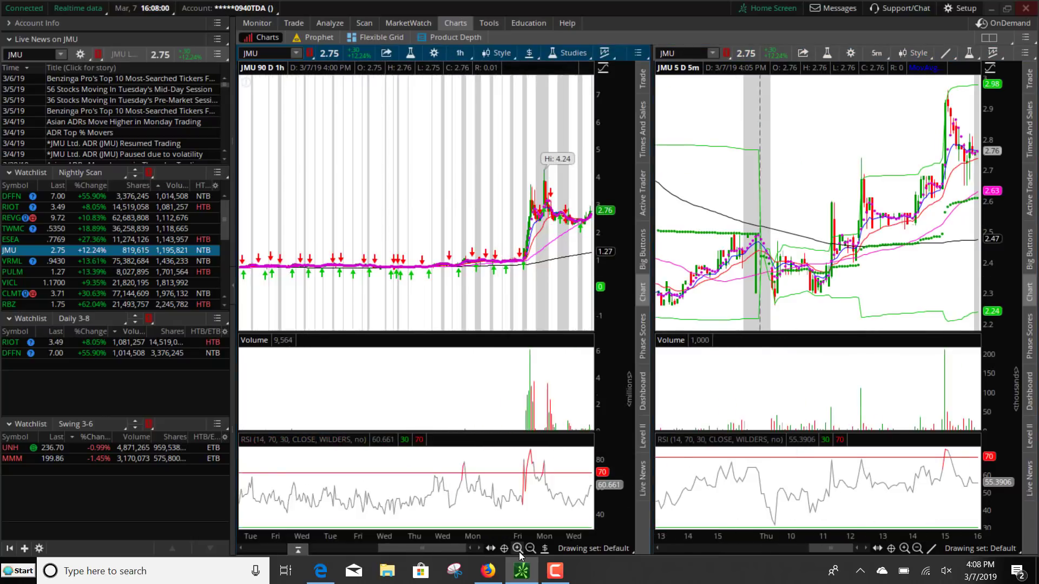
pyautogui.click(517, 549)
pyautogui.click(517, 549)
pyautogui.click(517, 549)
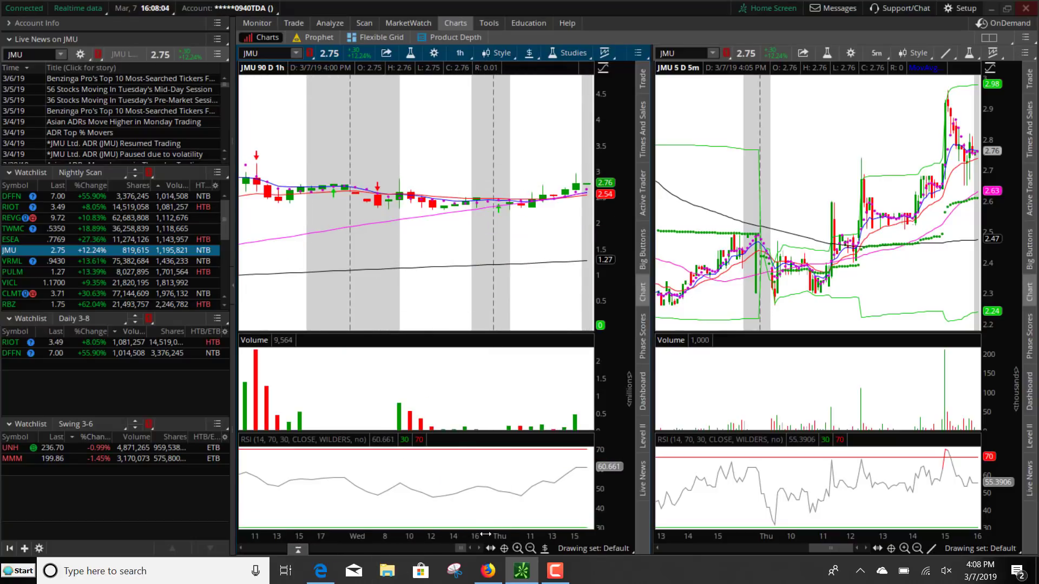
pyautogui.click(531, 549)
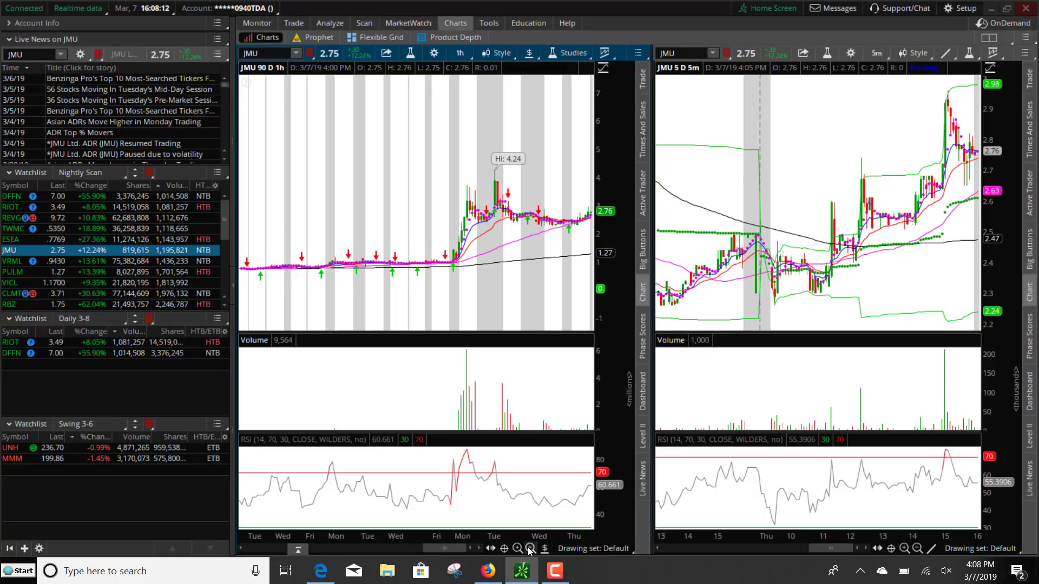
# Step: Switch the left chart back to 15-year daily candles and zoom into recent months
pyautogui.click(458, 53)
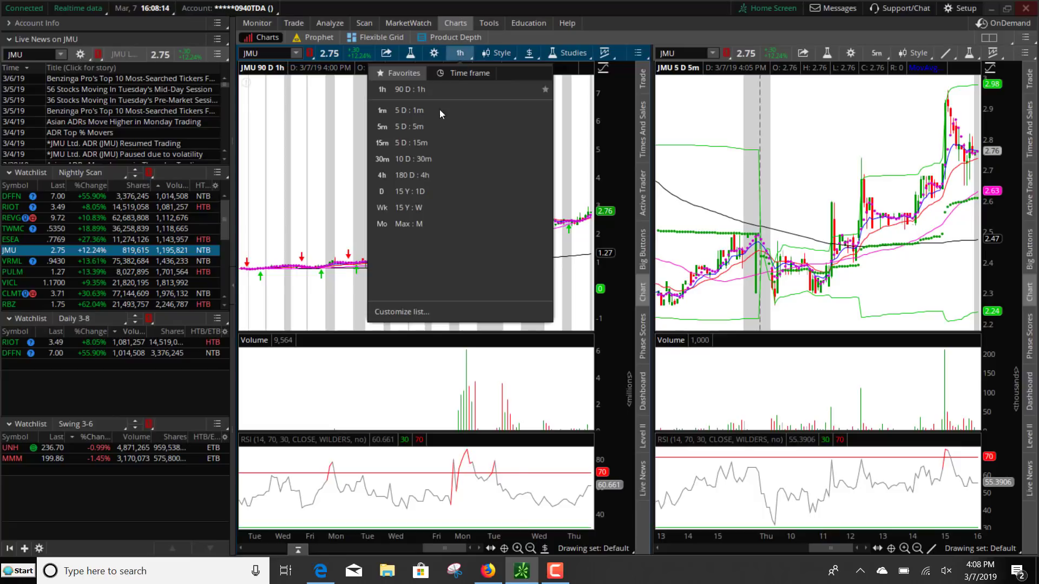
pyautogui.click(414, 194)
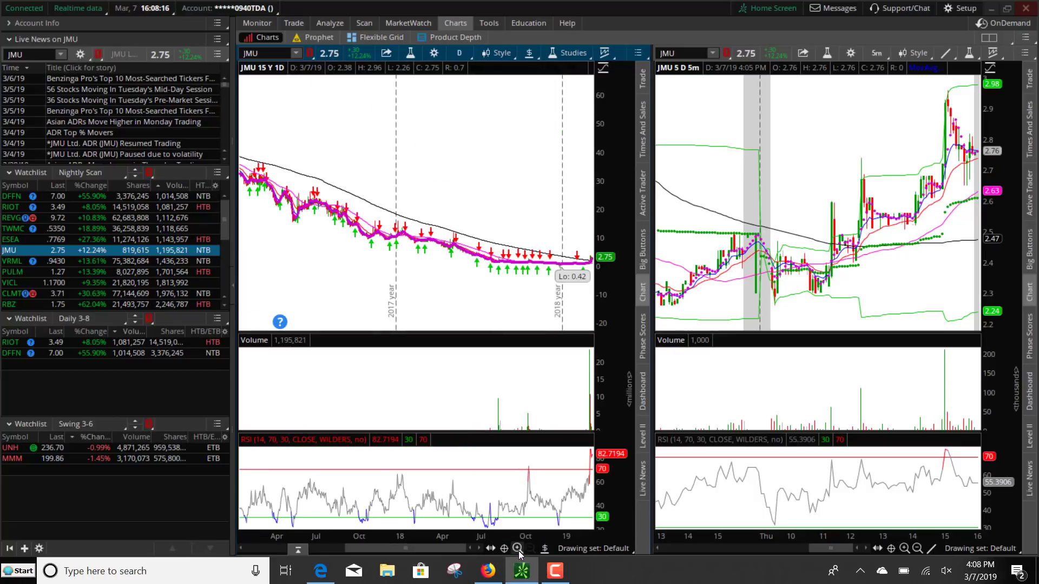
pyautogui.click(517, 548)
pyautogui.click(517, 548)
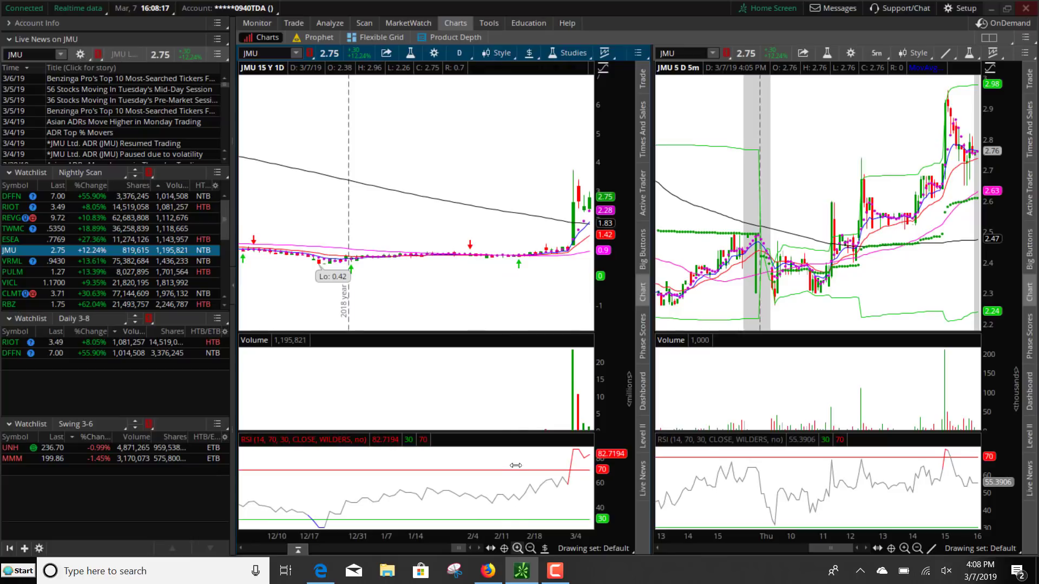
# Step: Create a JMU alert at or above 2.75 noting the daily pull pennant and $3.70/$4.25 resistance
pyautogui.rightClick(522, 193)
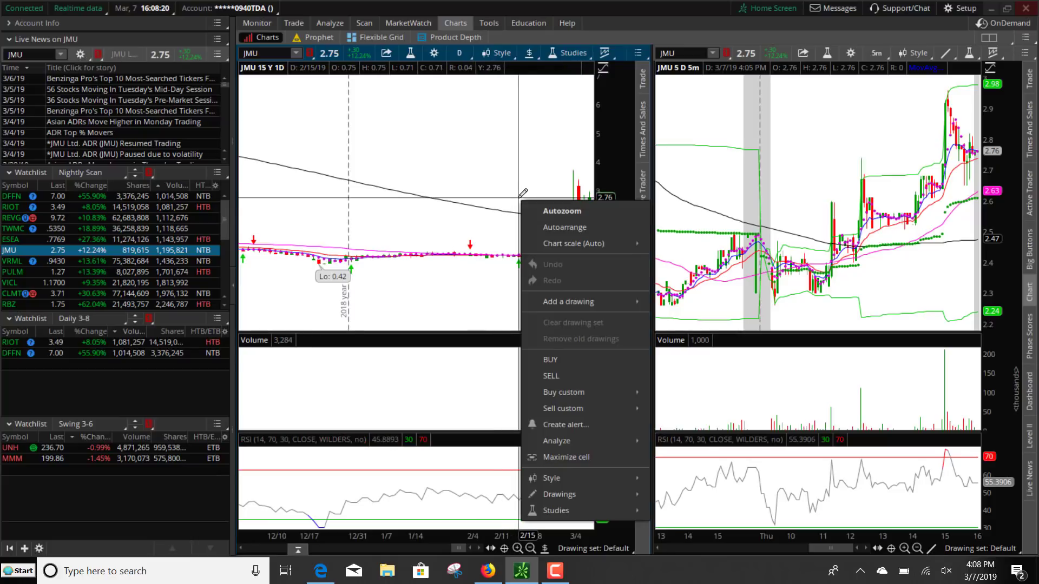
pyautogui.click(565, 426)
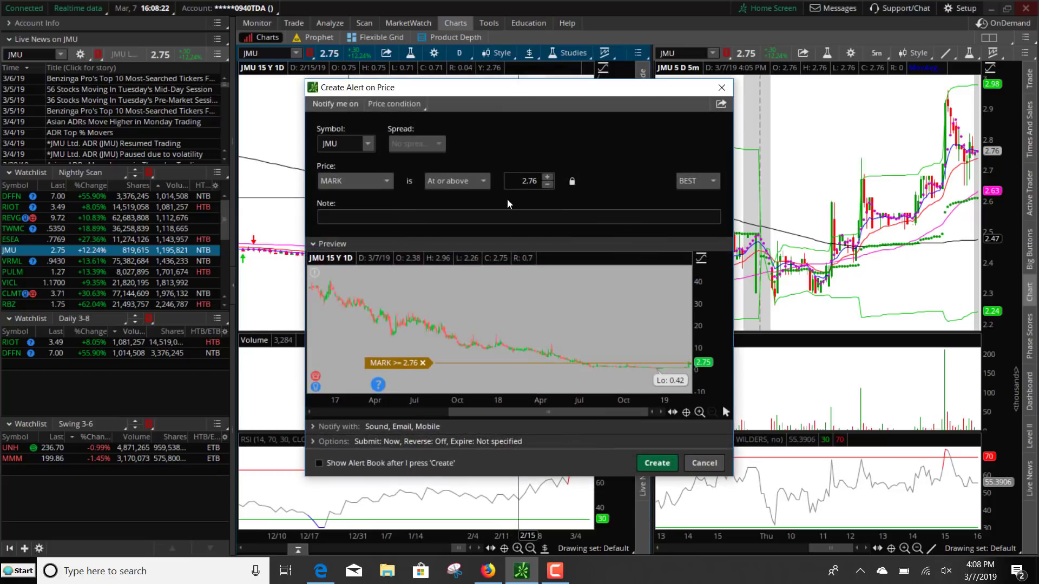
pyautogui.click(549, 184)
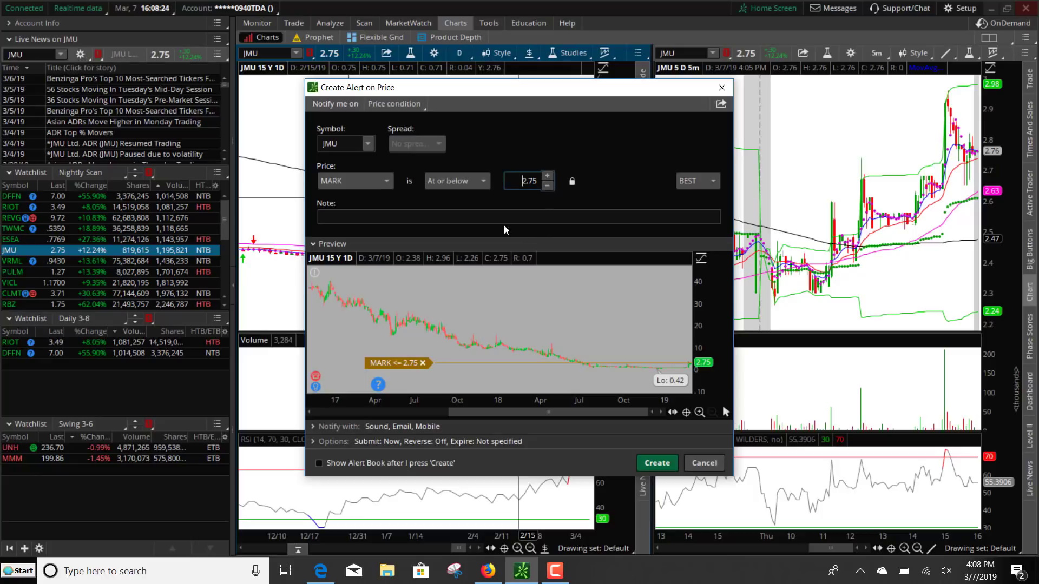
pyautogui.click(482, 181)
pyautogui.click(472, 220)
pyautogui.click(459, 219)
pyautogui.write('Pull pennant on ')
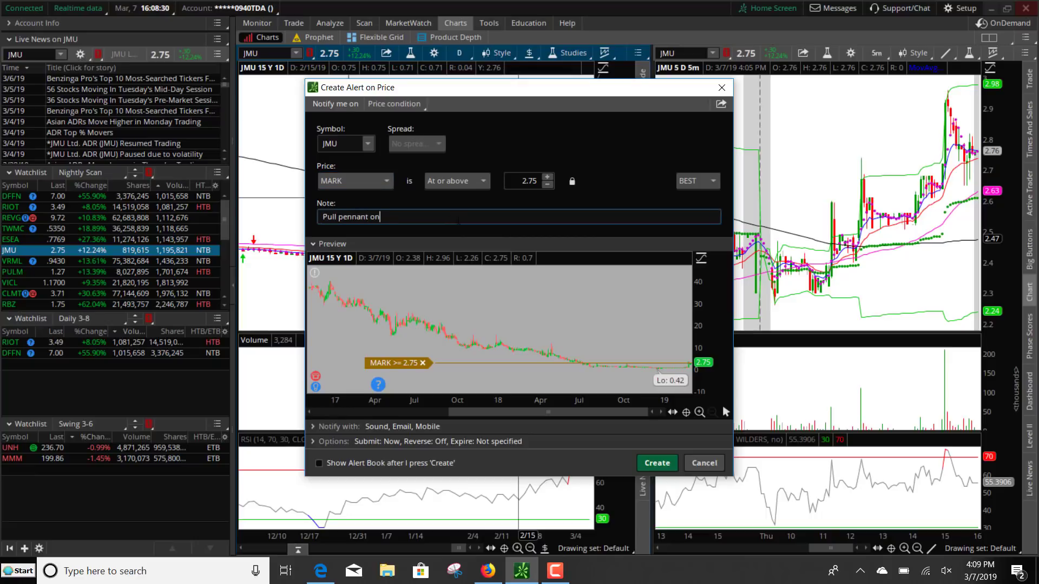
pyautogui.write('daily, watch for resista')
pyautogui.write('nfce')
pyautogui.write(' around $3')
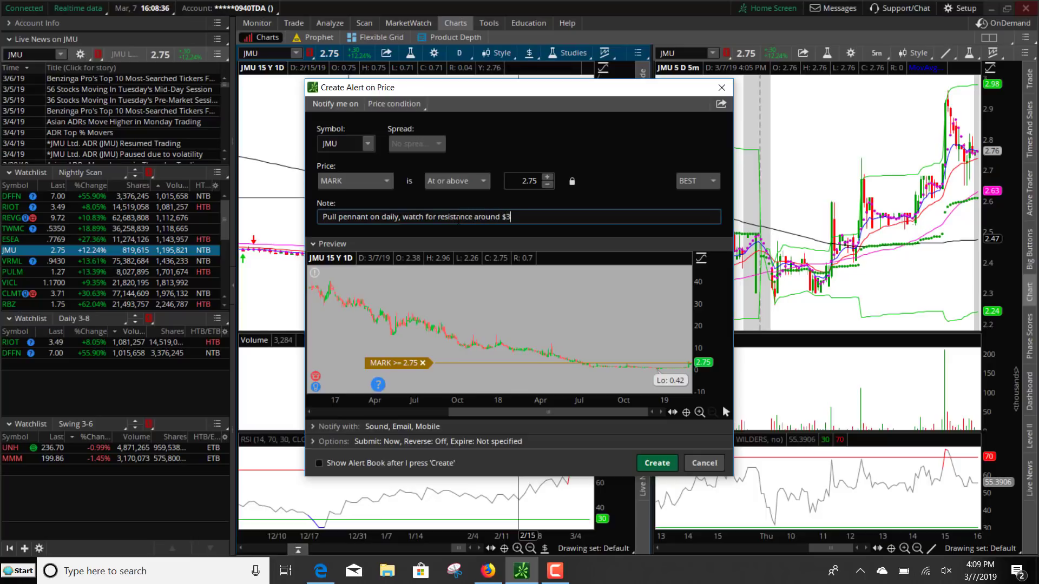
pyautogui.write('.70 and $4.25.')
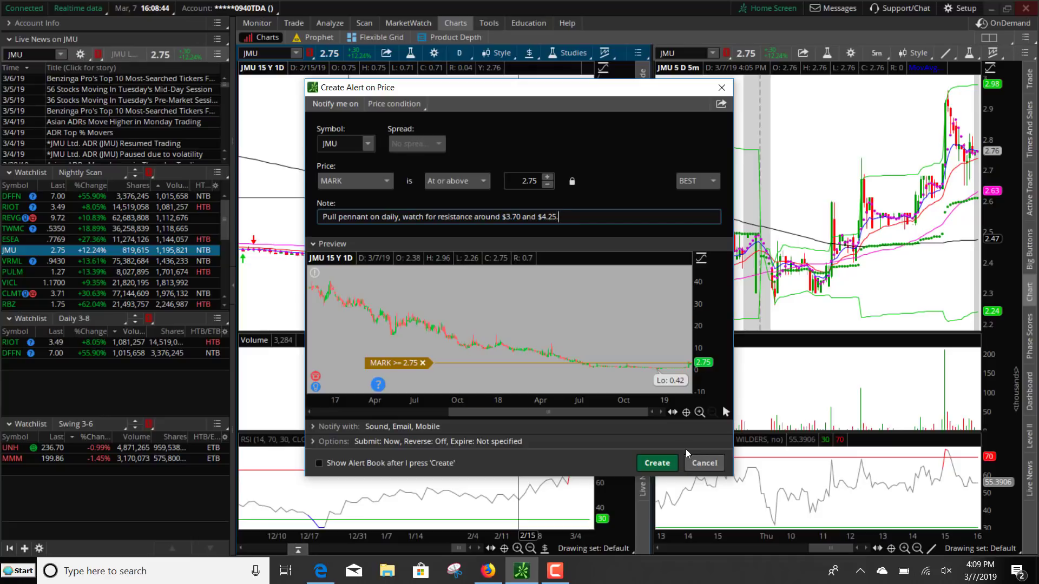
pyautogui.click(665, 467)
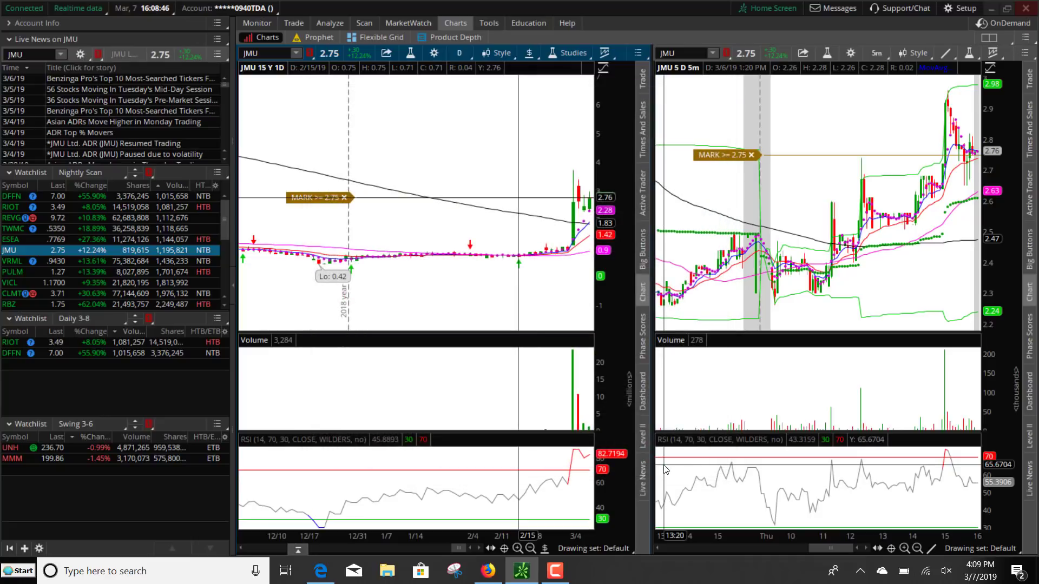
# Step: Add JMU to the Daily 3-8 watchlist, then chart VRML
pyautogui.click(20, 363)
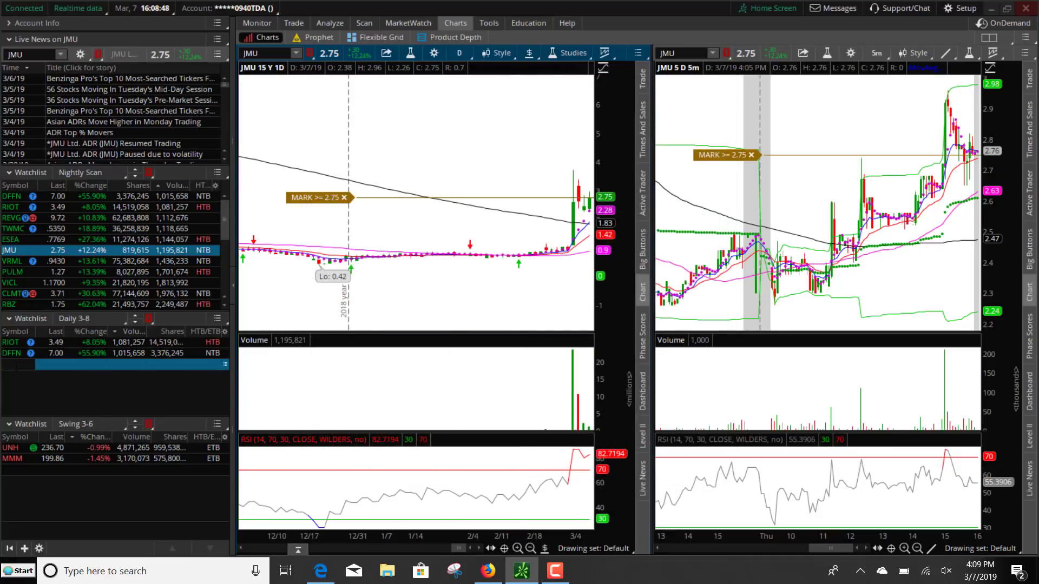
pyautogui.write('JMU')
pyautogui.press('Return')
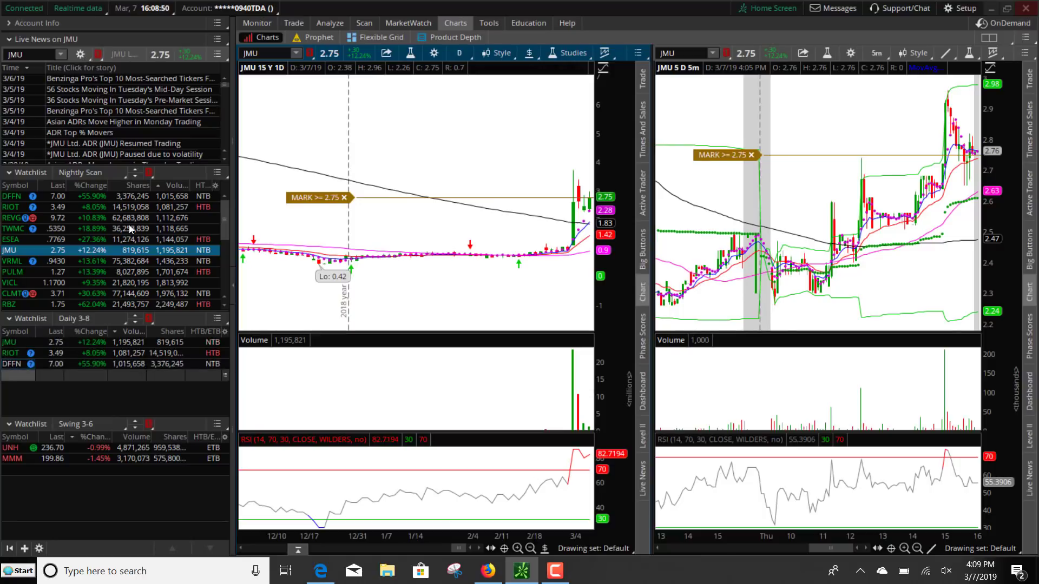
pyautogui.click(133, 258)
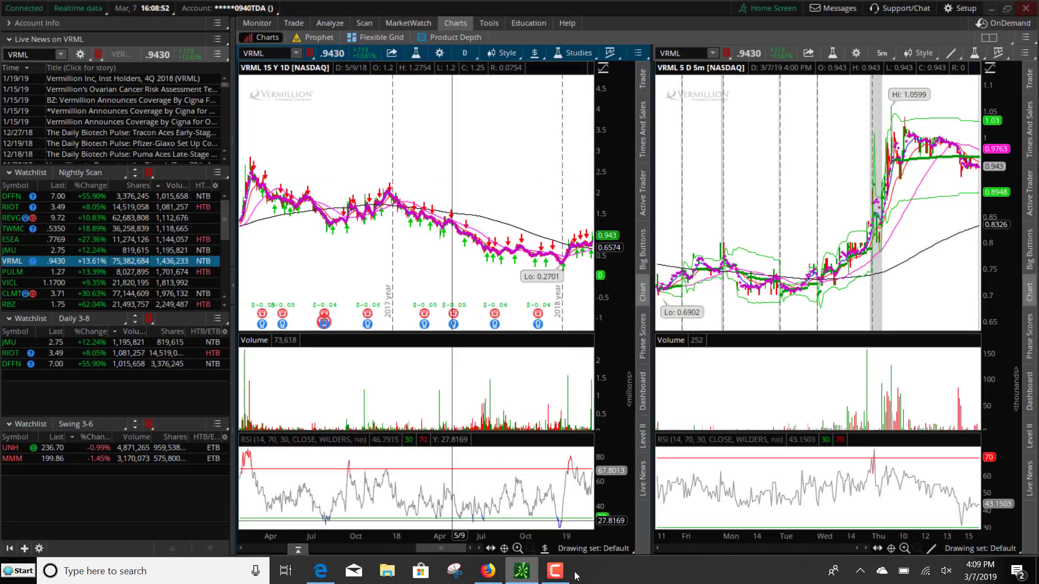
# Step: Zoom VRML's daily chart to about a year and scroll its 5-minute chart back to pre-market
pyautogui.click(517, 549)
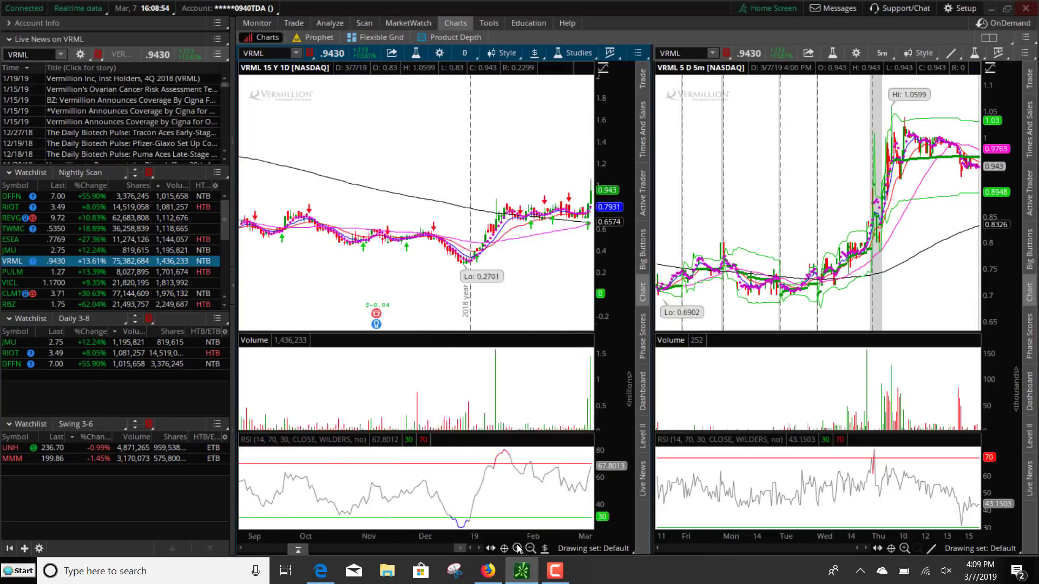
pyautogui.click(517, 549)
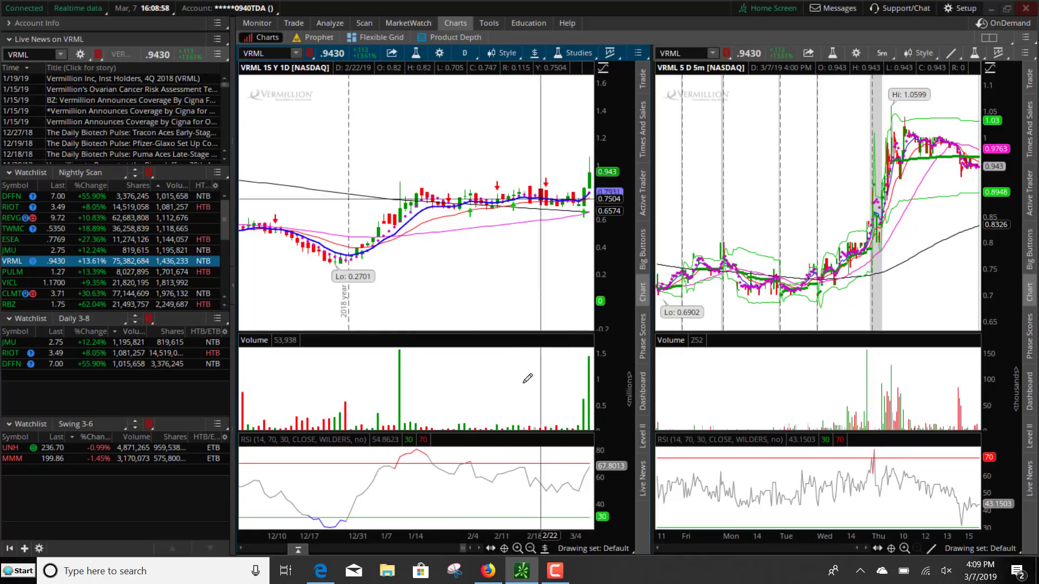
pyautogui.click(531, 549)
pyautogui.click(530, 549)
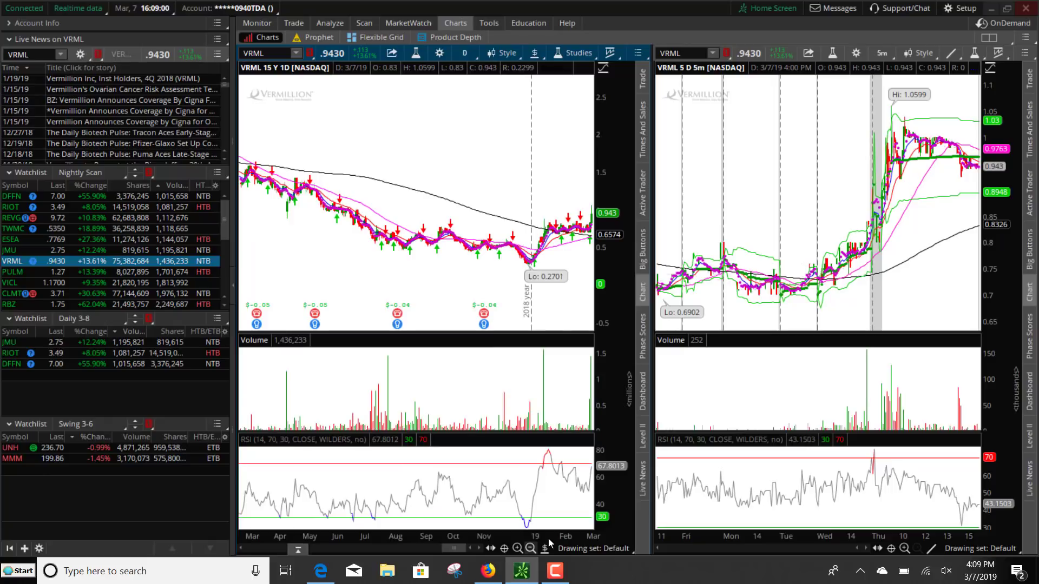
pyautogui.click(905, 548)
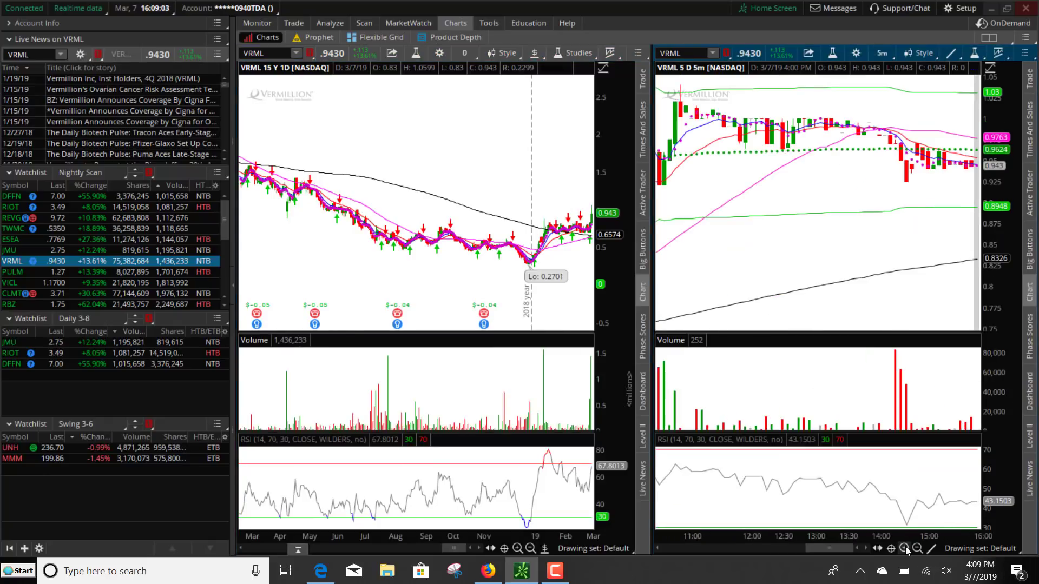
pyautogui.click(859, 548)
pyautogui.click(860, 548)
pyautogui.click(861, 548)
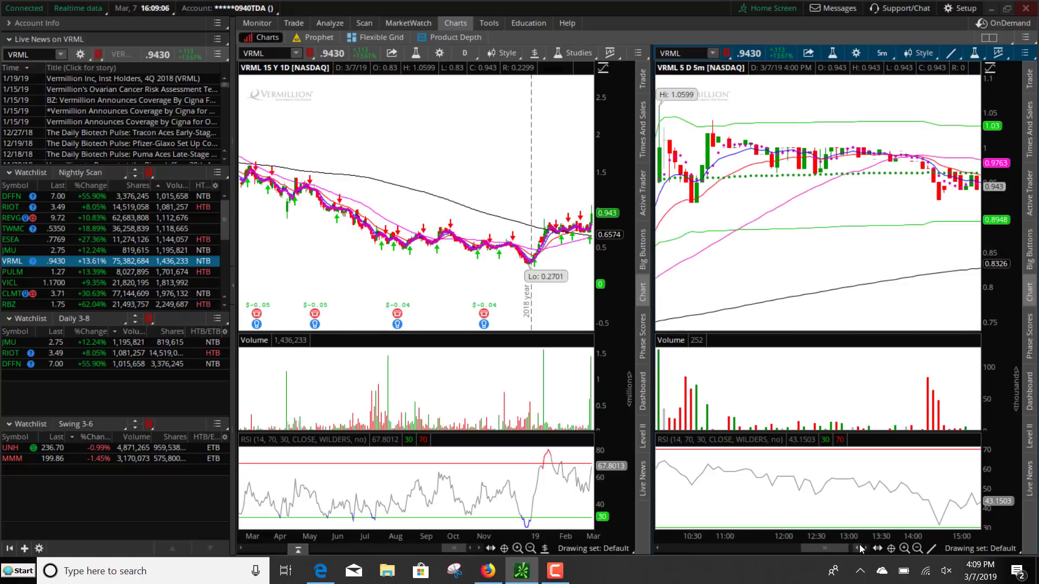
pyautogui.click(860, 548)
pyautogui.click(861, 548)
pyautogui.click(860, 548)
pyautogui.click(860, 548)
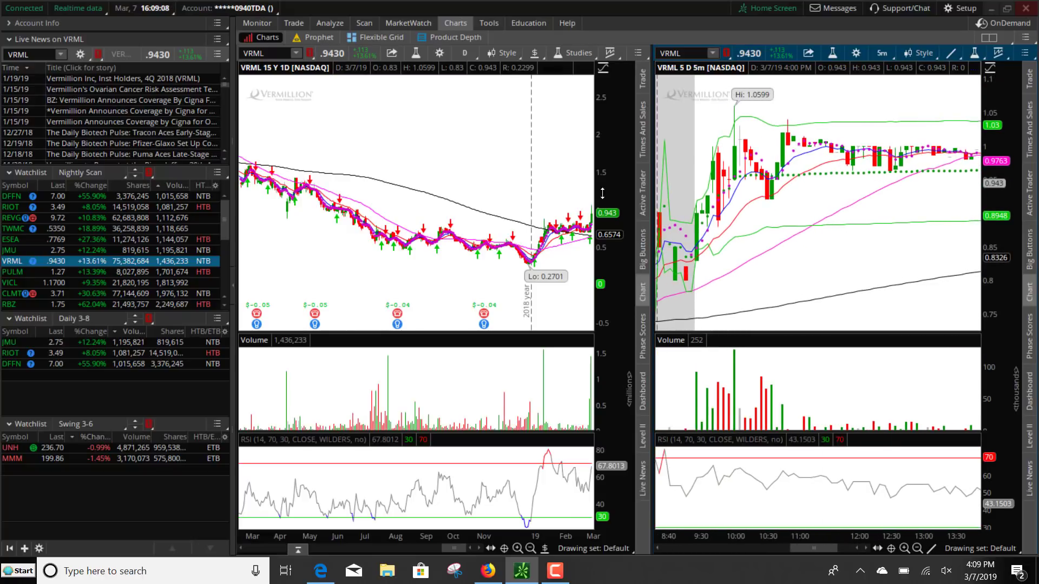
pyautogui.click(860, 548)
# Step: Chart PULM zoomed to the last six weeks, then bring up VICL
pyautogui.click(142, 272)
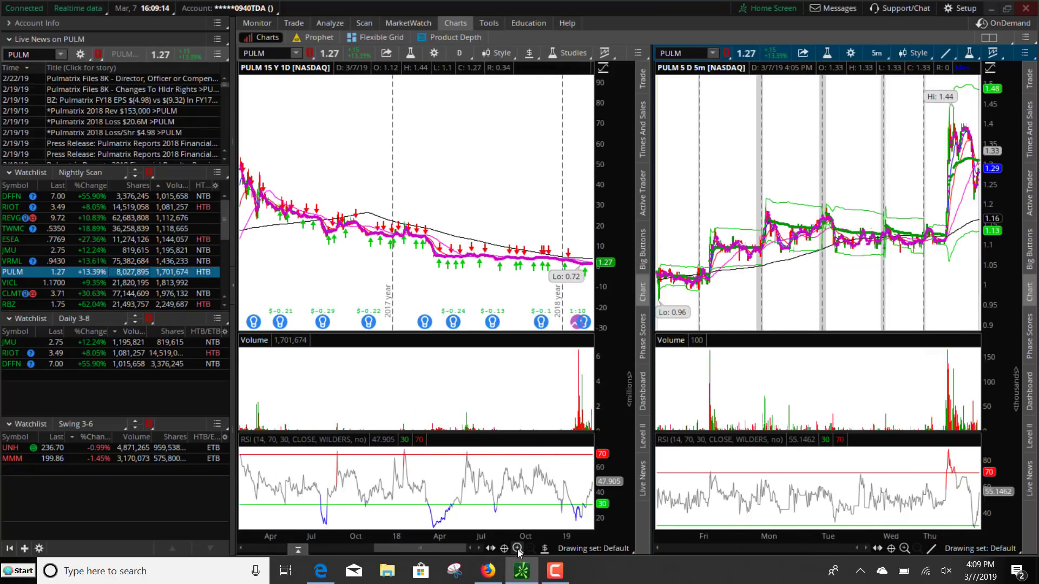
pyautogui.click(518, 548)
pyautogui.click(517, 548)
pyautogui.click(518, 548)
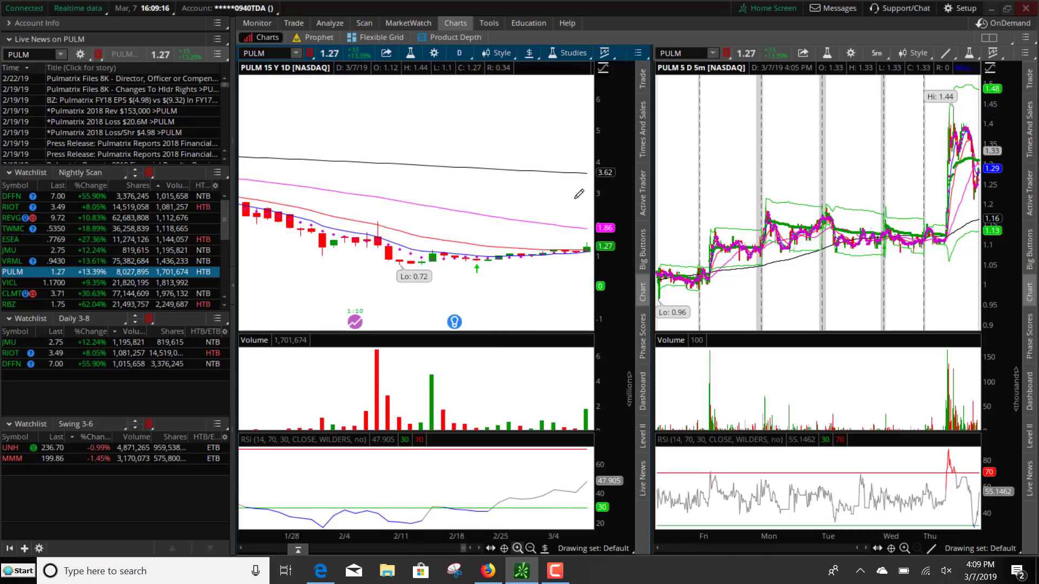
pyautogui.click(174, 285)
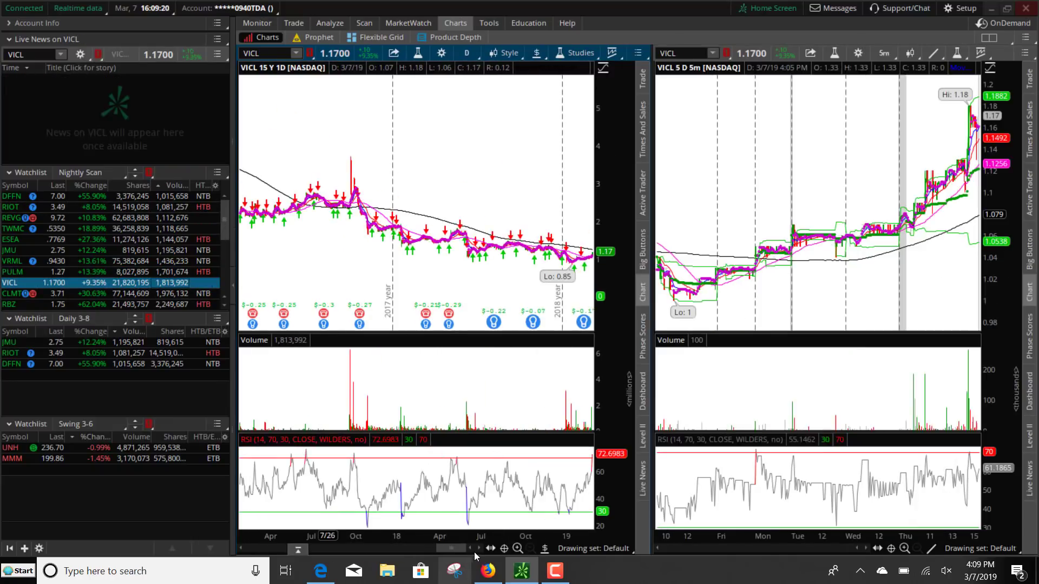
# Step: Zoom VICL's daily chart to show prices since September, leaving the time frame unchanged
pyautogui.click(518, 548)
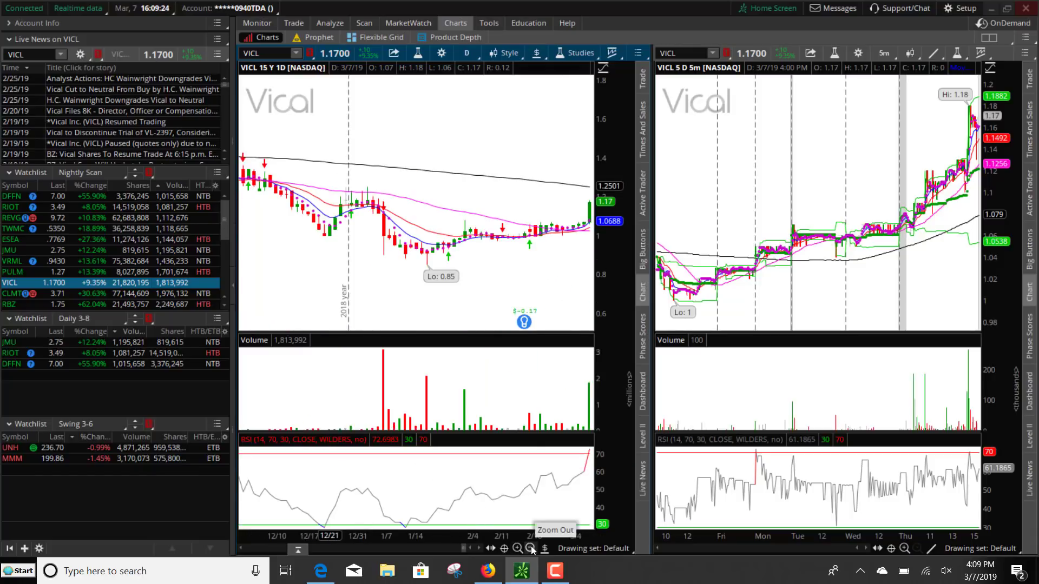
pyautogui.click(531, 548)
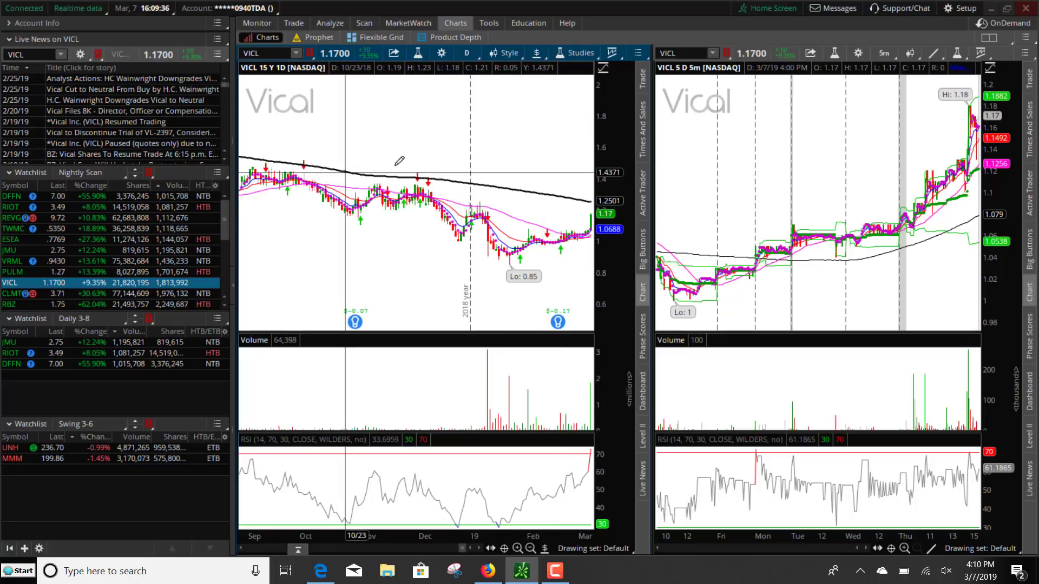
pyautogui.click(466, 54)
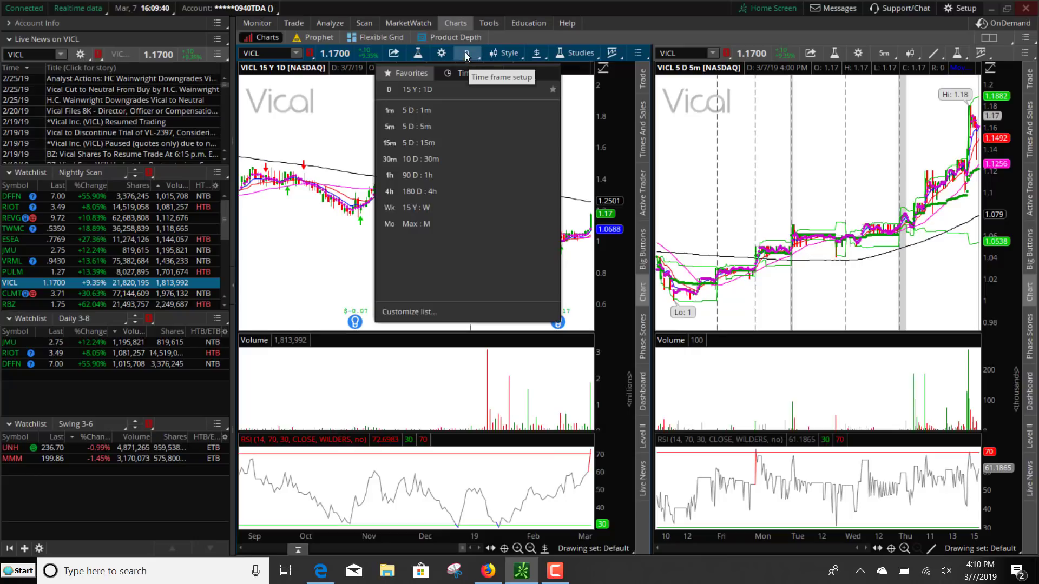
pyautogui.click(465, 52)
# Step: Chart CLMT with its daily chart zoomed to the last three months, then load RBZ
pyautogui.click(123, 295)
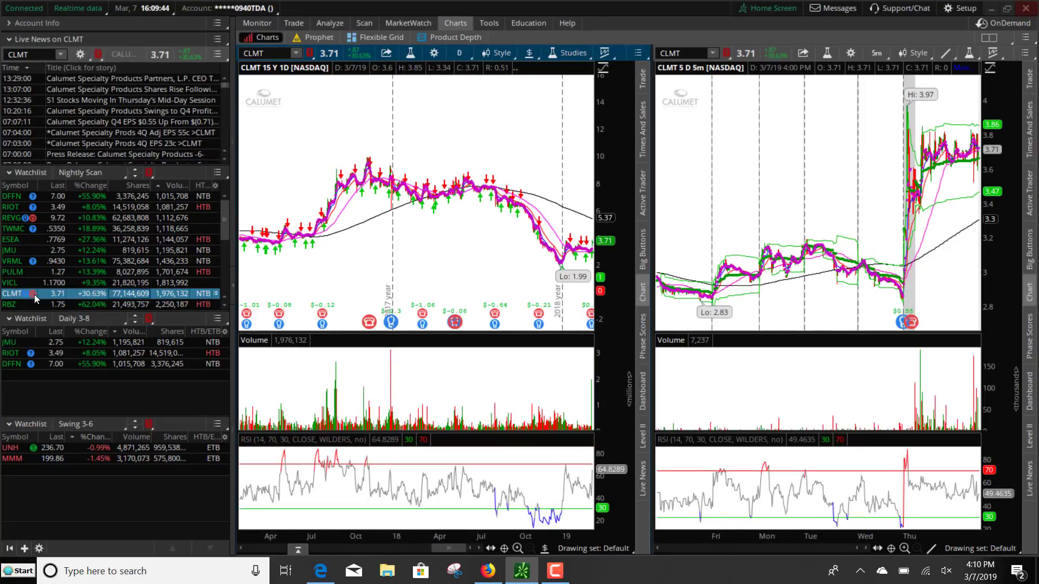
pyautogui.moveTo(34, 294)
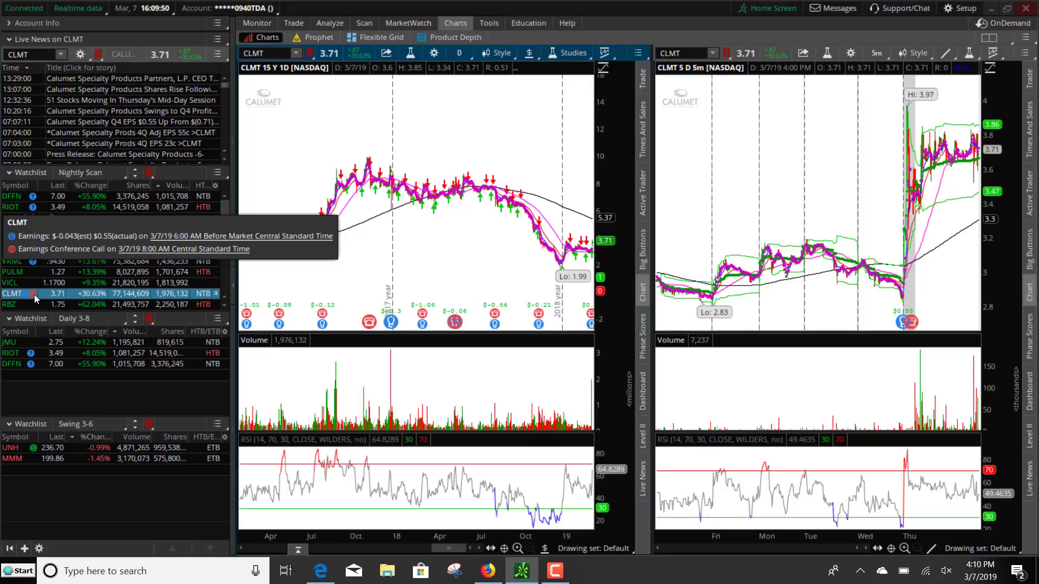
pyautogui.click(516, 549)
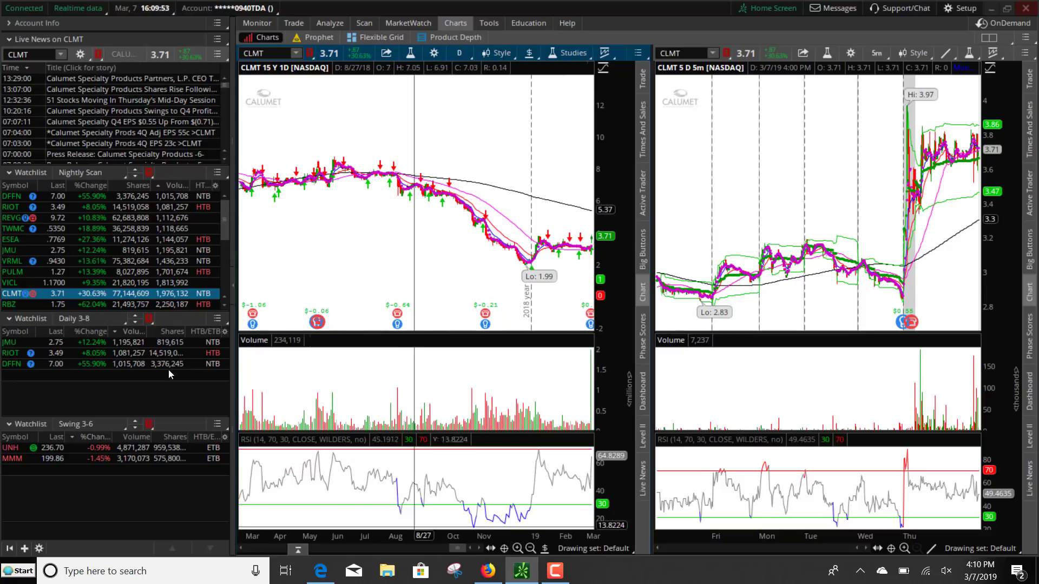
pyautogui.click(512, 551)
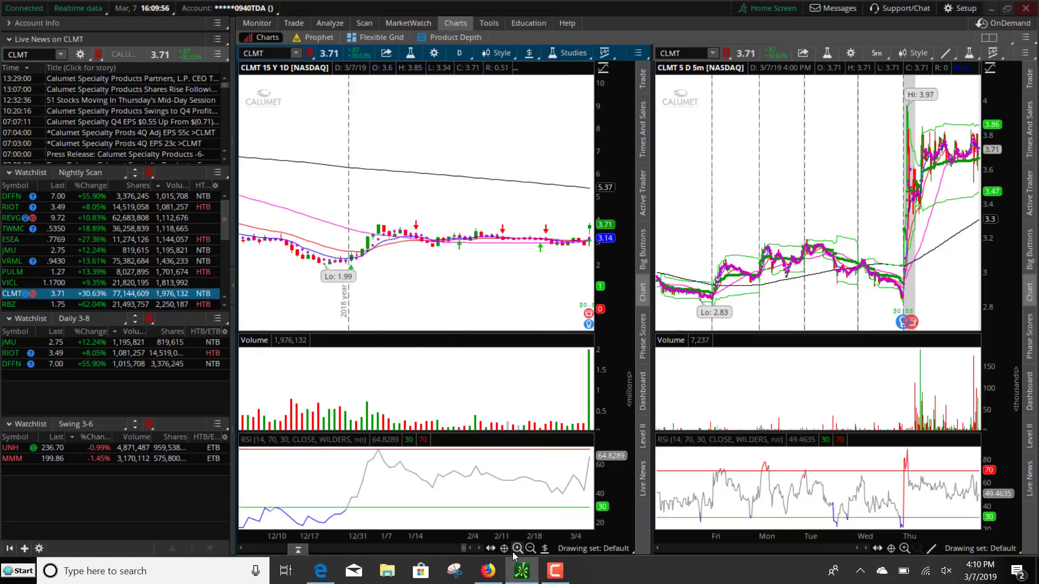
pyautogui.click(175, 306)
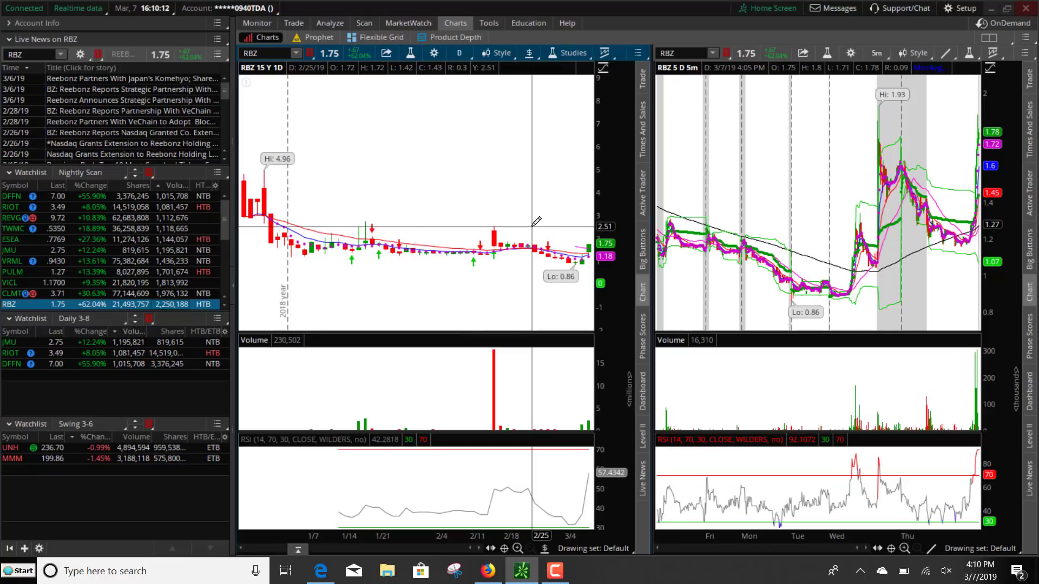
# Step: Switch RBZ's left chart to 90 D : 1h and zoom in and out on the last several days
pyautogui.click(459, 53)
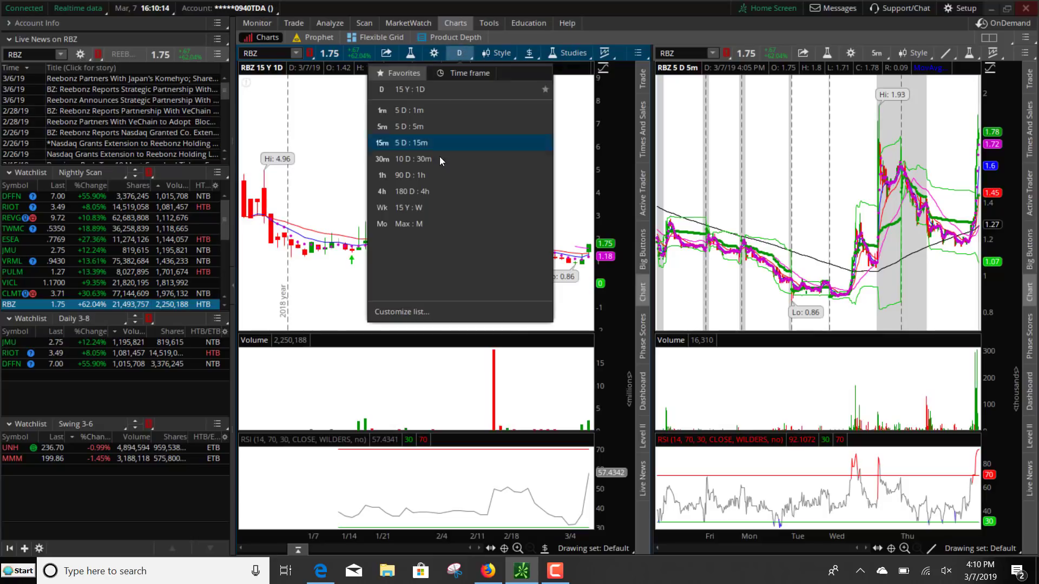
pyautogui.click(439, 176)
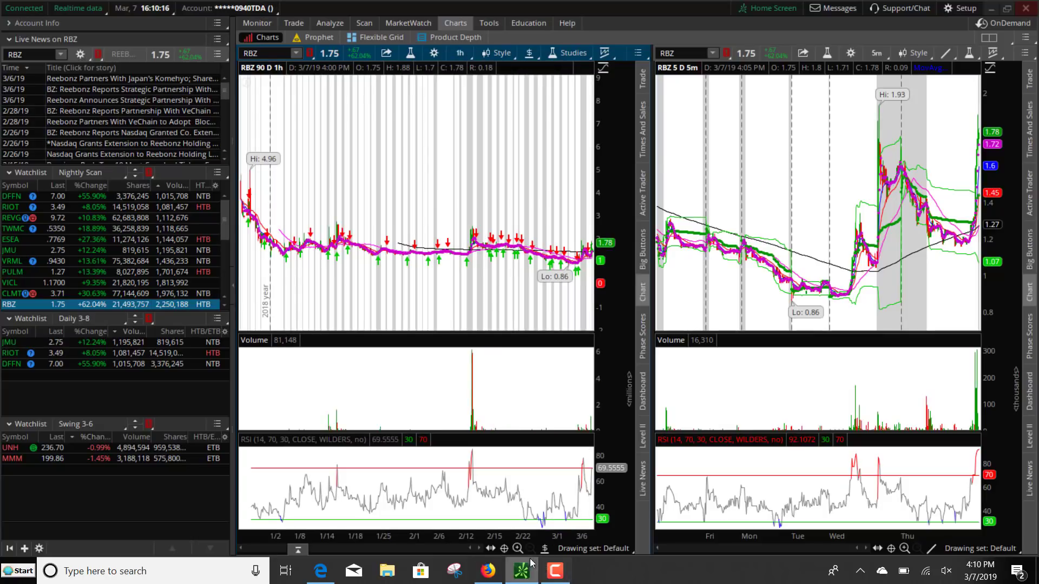
pyautogui.click(517, 549)
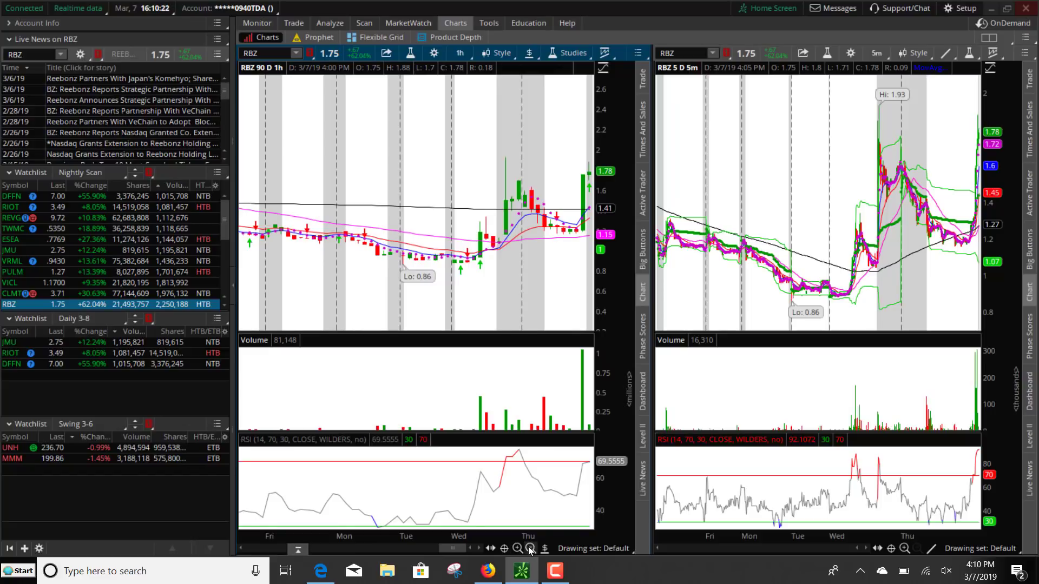
pyautogui.click(531, 549)
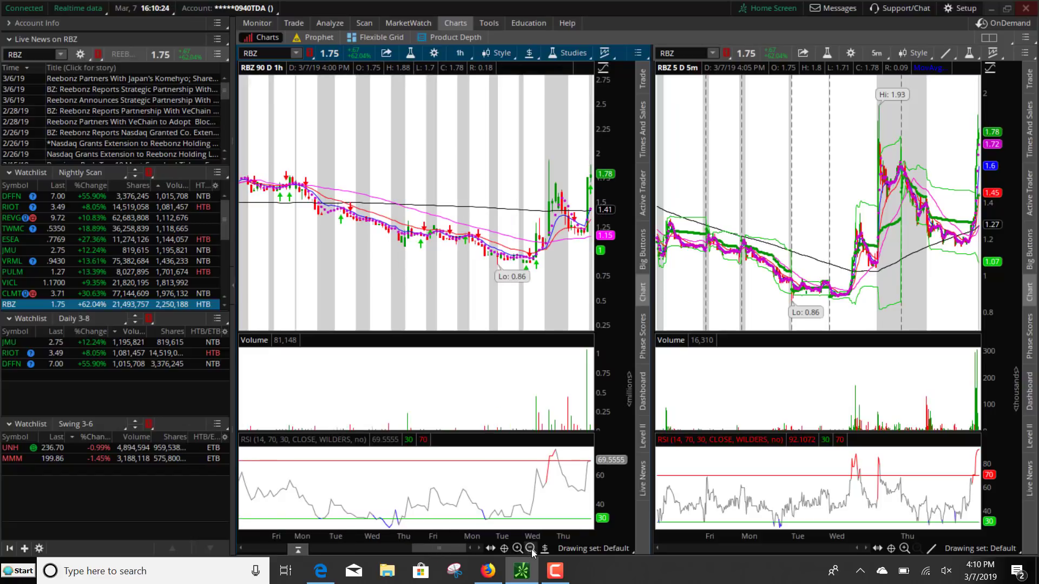
pyautogui.click(530, 549)
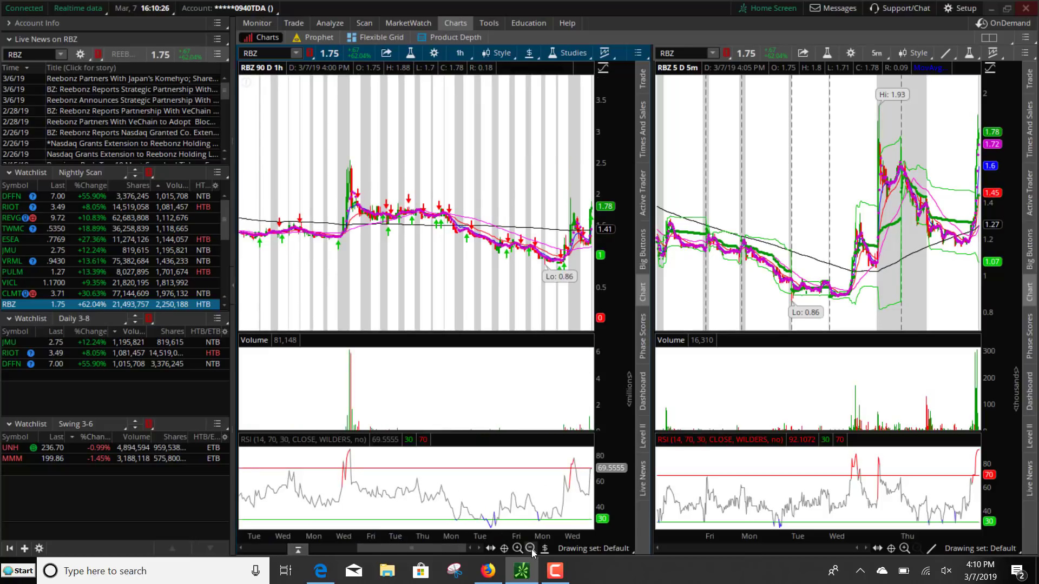
pyautogui.click(517, 548)
pyautogui.click(517, 549)
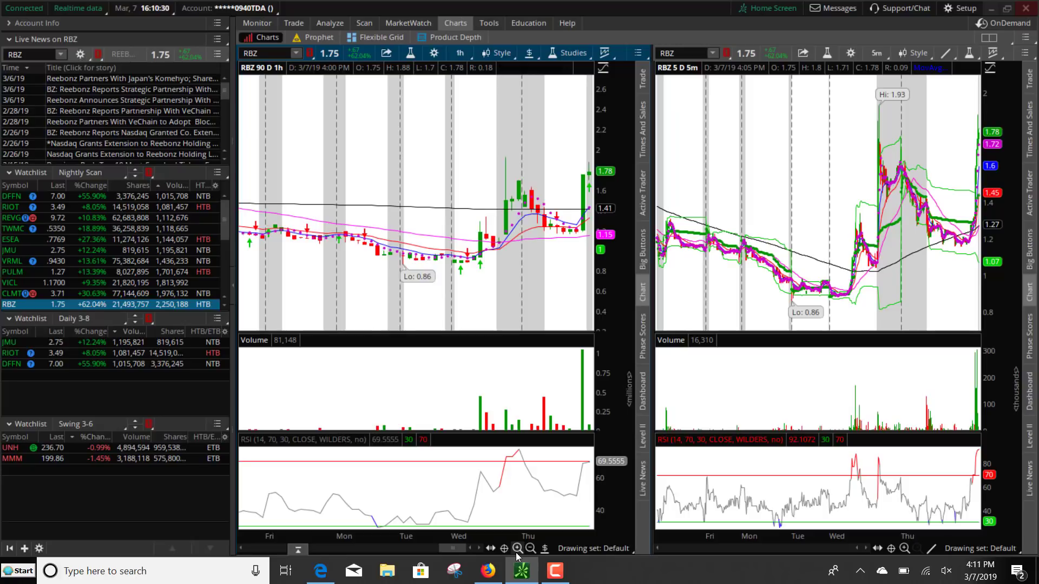
# Step: Zoom RBZ's 5-minute chart into this afternoon's candles, then return the left chart to 15 Y : 1D
pyautogui.click(903, 549)
pyautogui.click(902, 549)
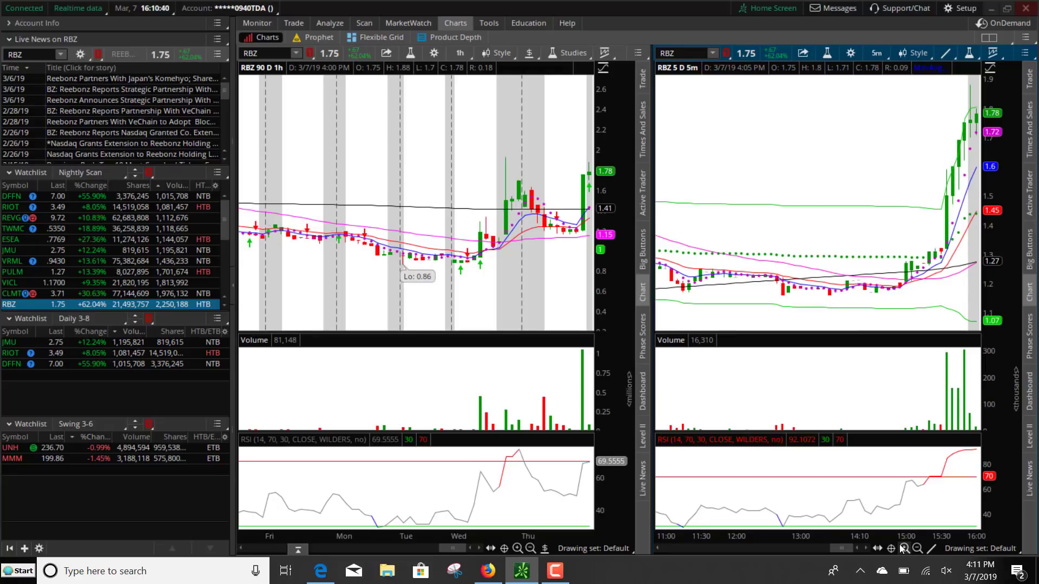
pyautogui.click(459, 56)
pyautogui.click(416, 194)
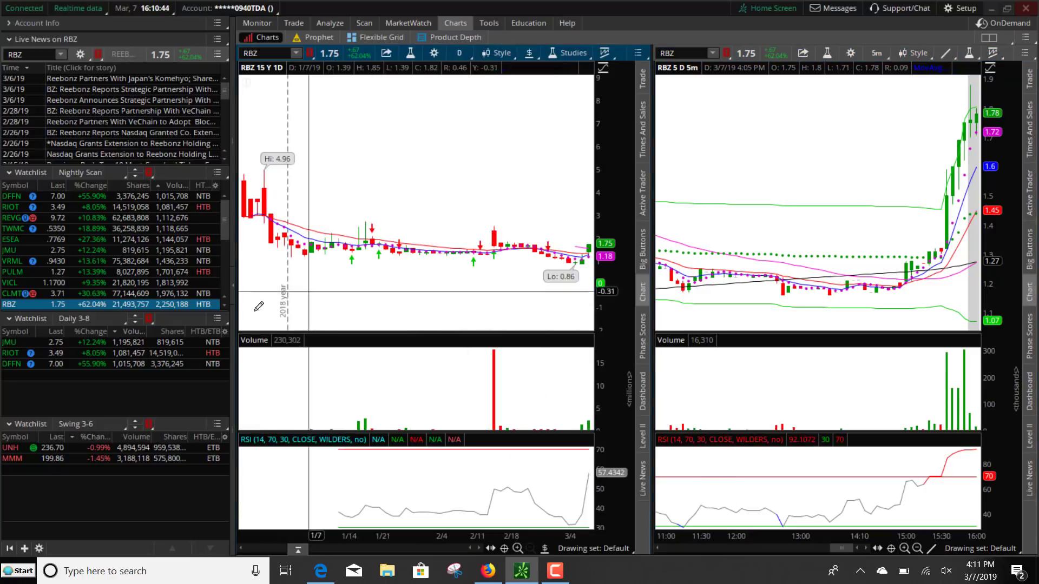
pyautogui.scroll(-2, 223, 308)
pyautogui.scroll(-2, 223, 307)
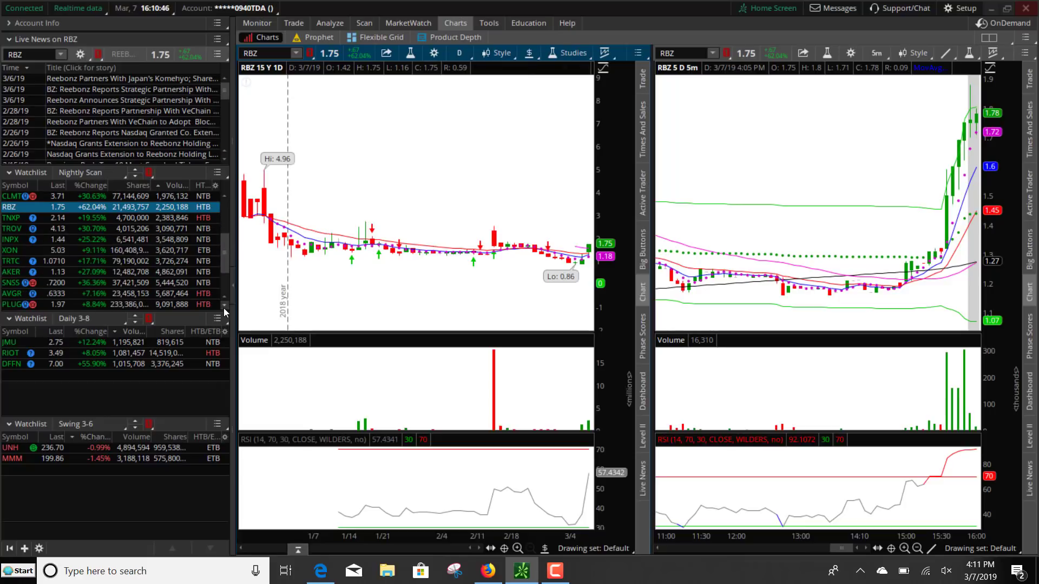
# Step: Load TNXP and zoom its daily chart to about three months
pyautogui.click(164, 221)
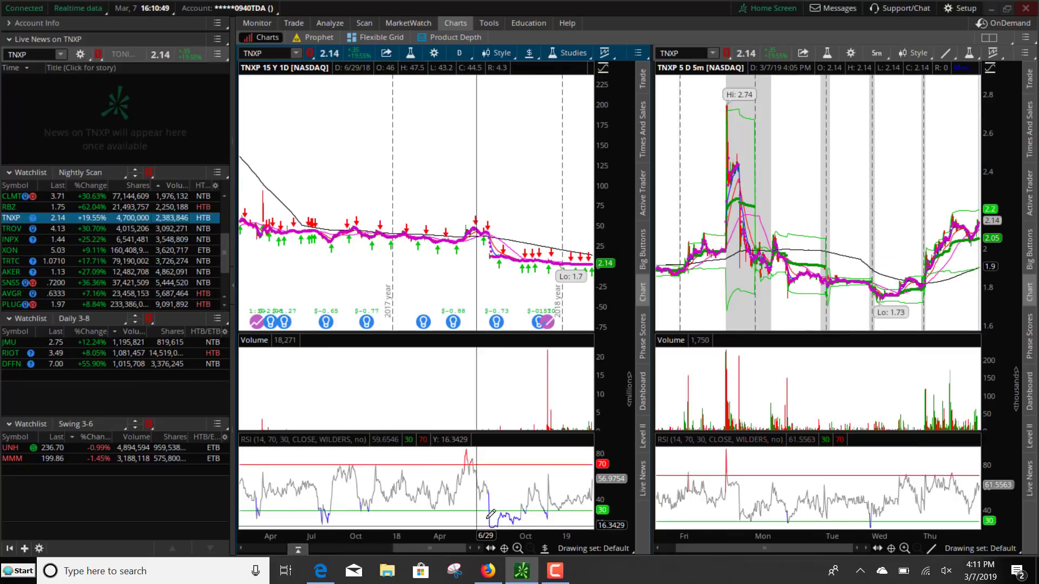
pyautogui.click(517, 549)
pyautogui.click(518, 548)
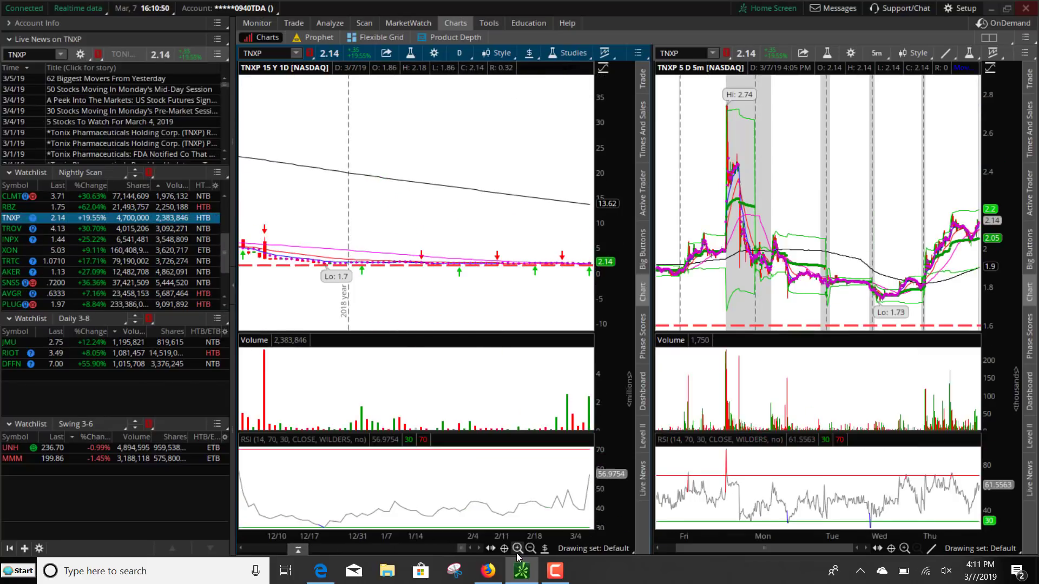
# Step: Load TROV, zoom its daily chart to three months and check its 5-minute candles
pyautogui.click(117, 230)
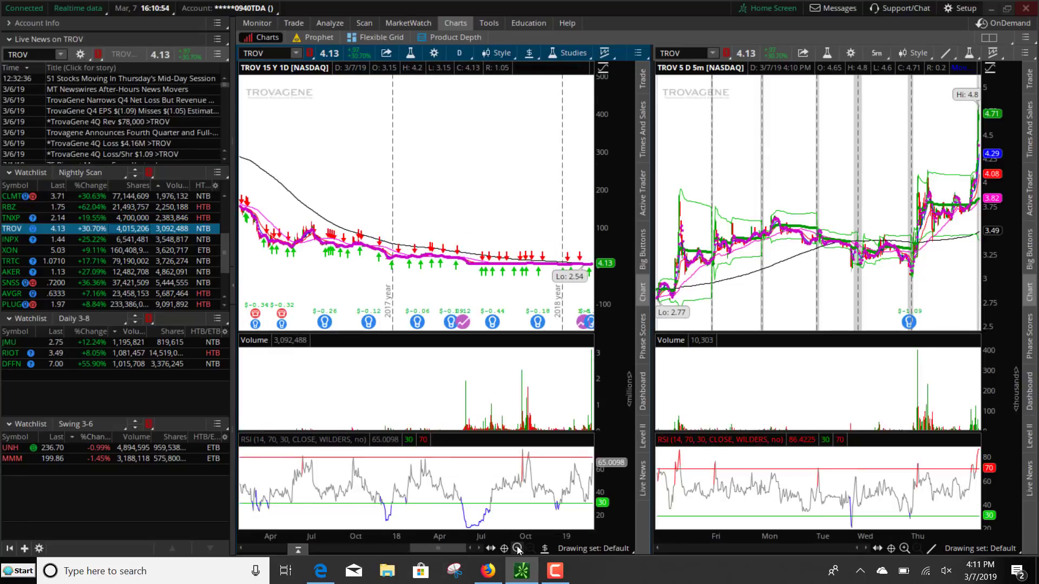
pyautogui.click(518, 548)
pyautogui.click(518, 549)
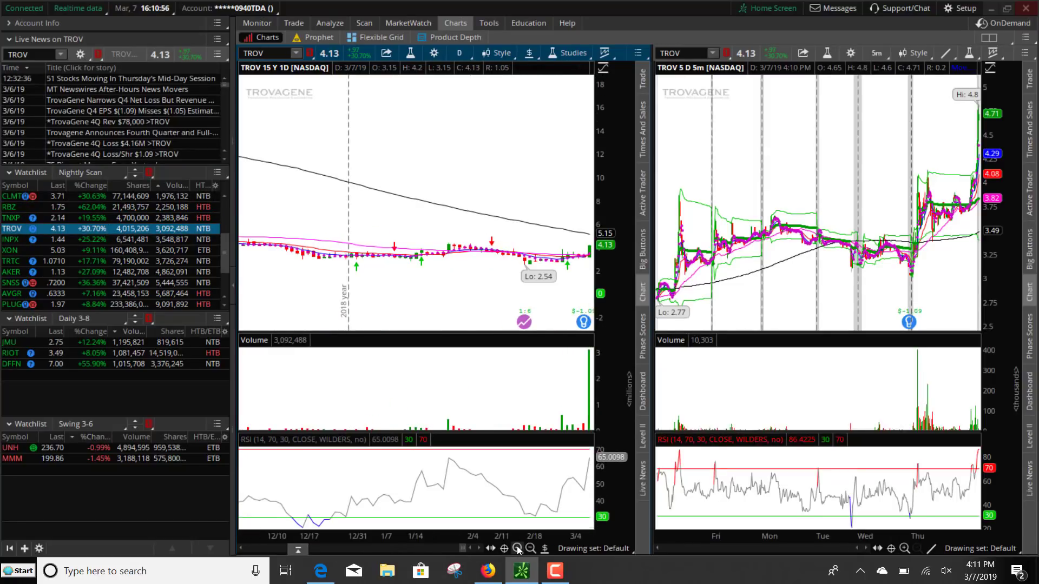
pyautogui.click(904, 548)
pyautogui.click(903, 549)
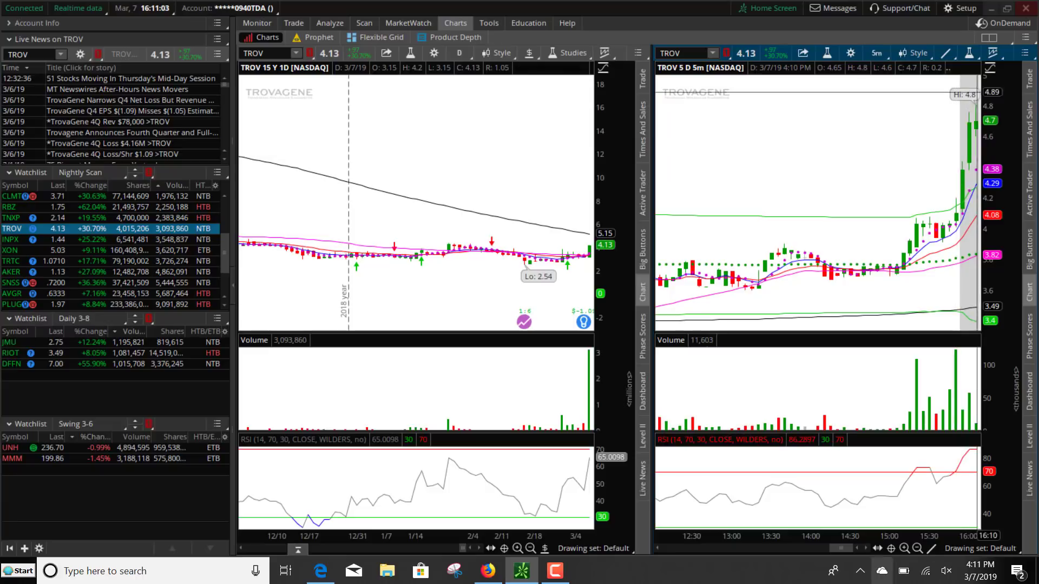
pyautogui.click(917, 549)
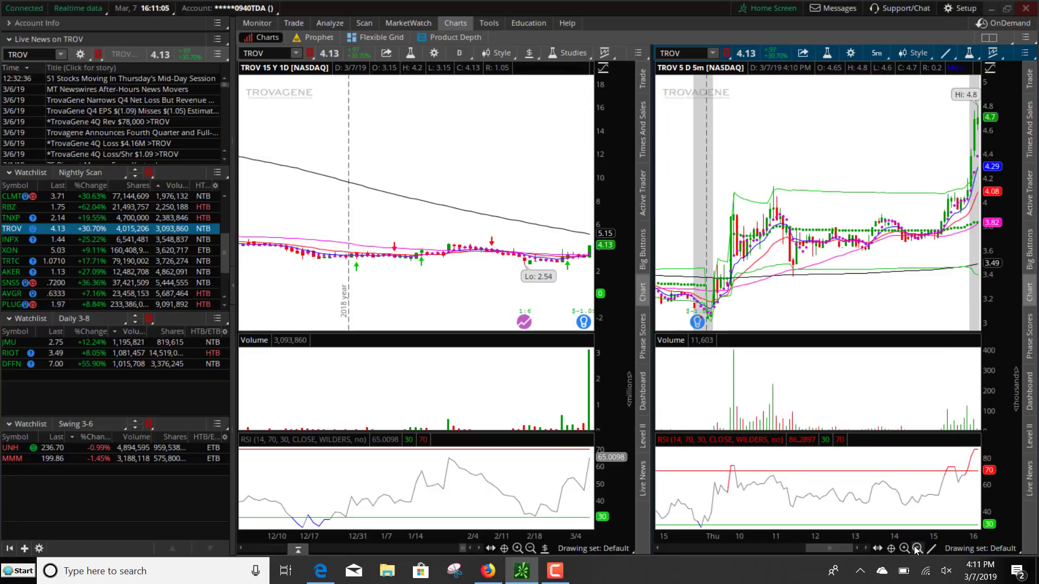
pyautogui.click(917, 549)
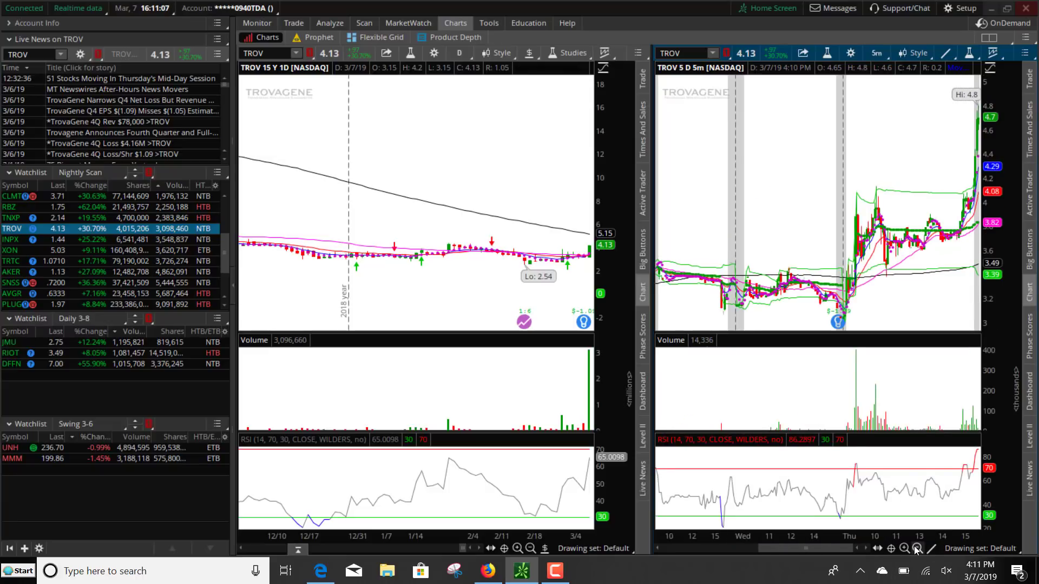
# Step: Check TROV on 90 D : 1h zoomed to recent days, then return to 15 Y : 1D
pyautogui.click(460, 53)
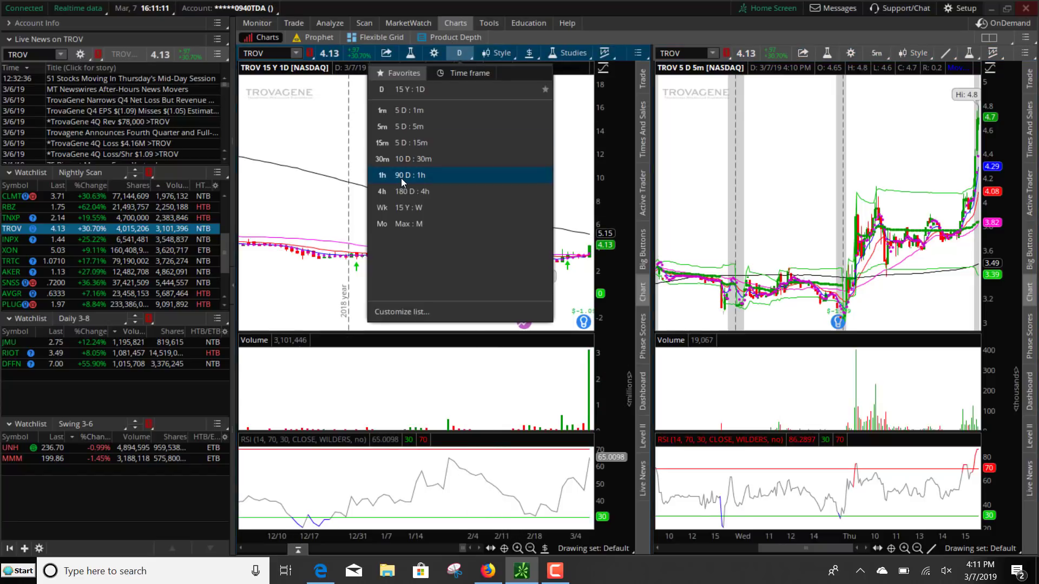
pyautogui.click(401, 177)
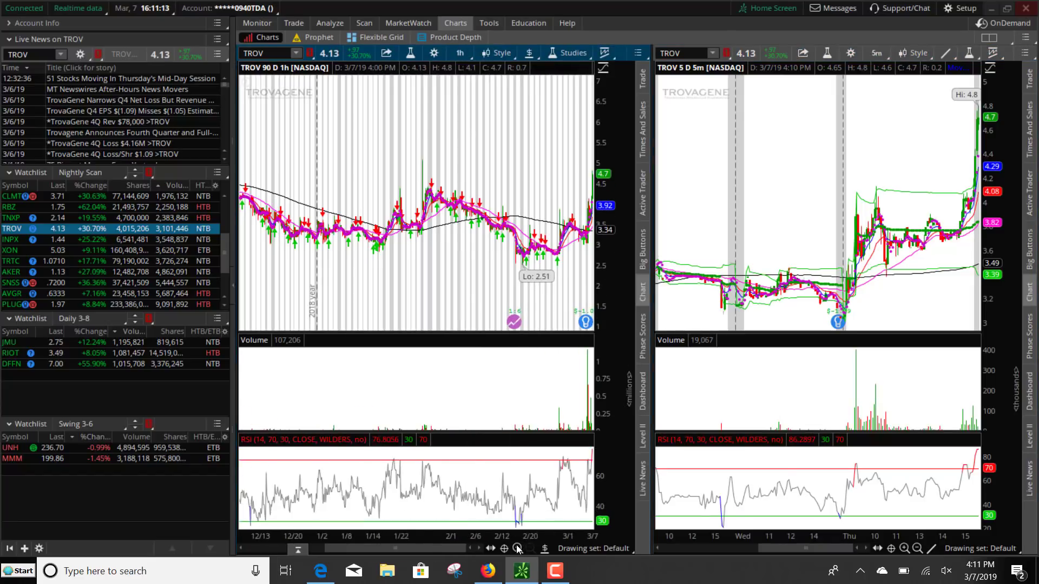
pyautogui.click(517, 549)
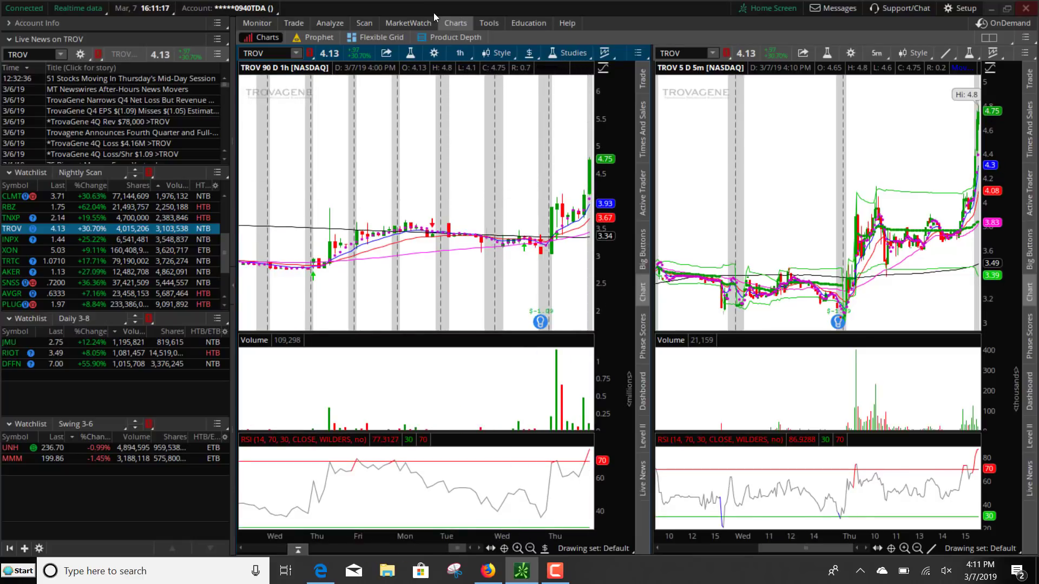
pyautogui.click(461, 53)
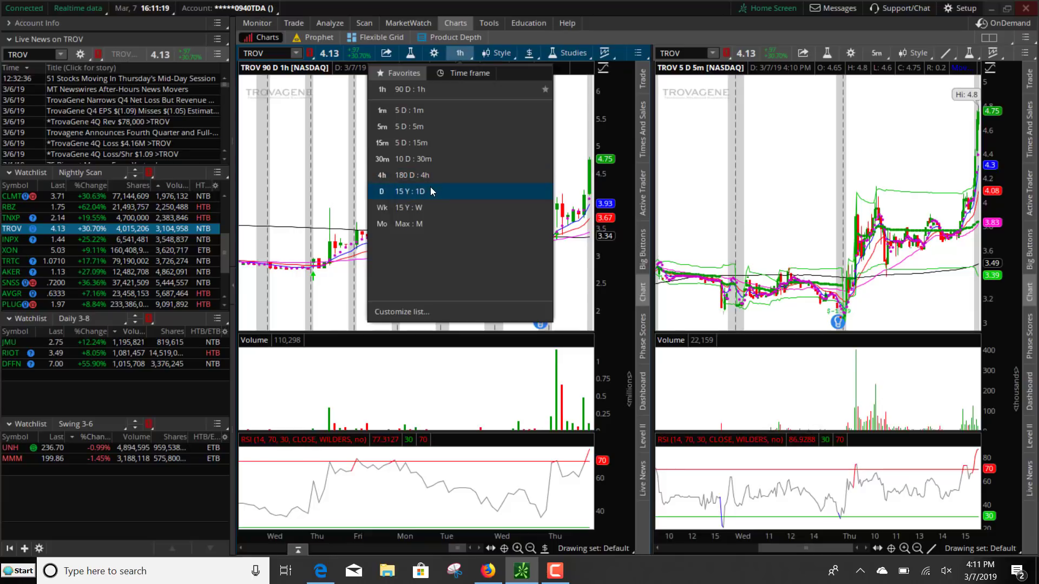
pyautogui.click(432, 193)
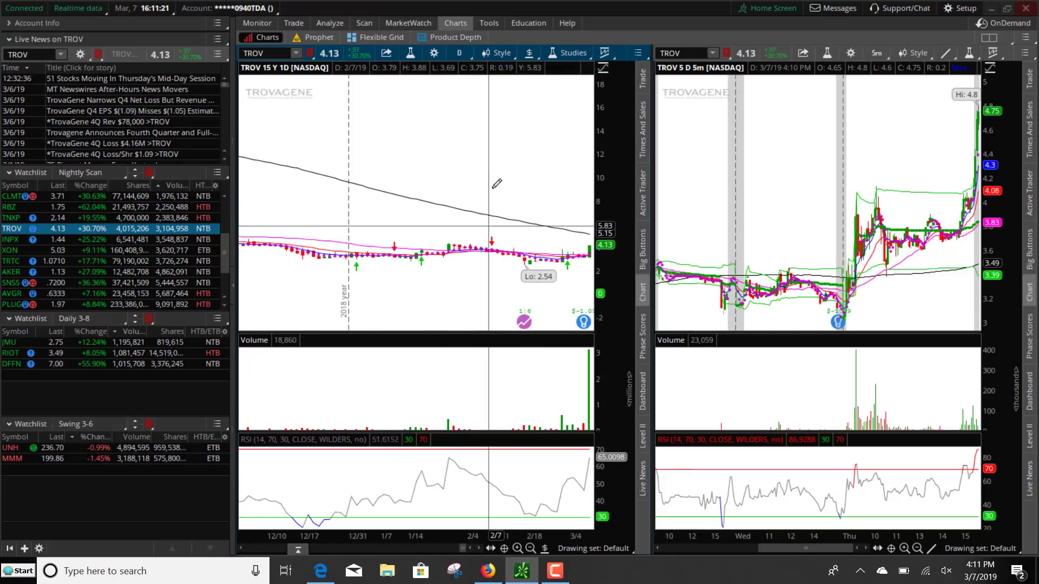
# Step: Create a TROV mark ≤ 4.13 alert noting the hourly bull flag and 200 SMA resistance, then add TROV to Daily 3-8
pyautogui.rightClick(514, 243)
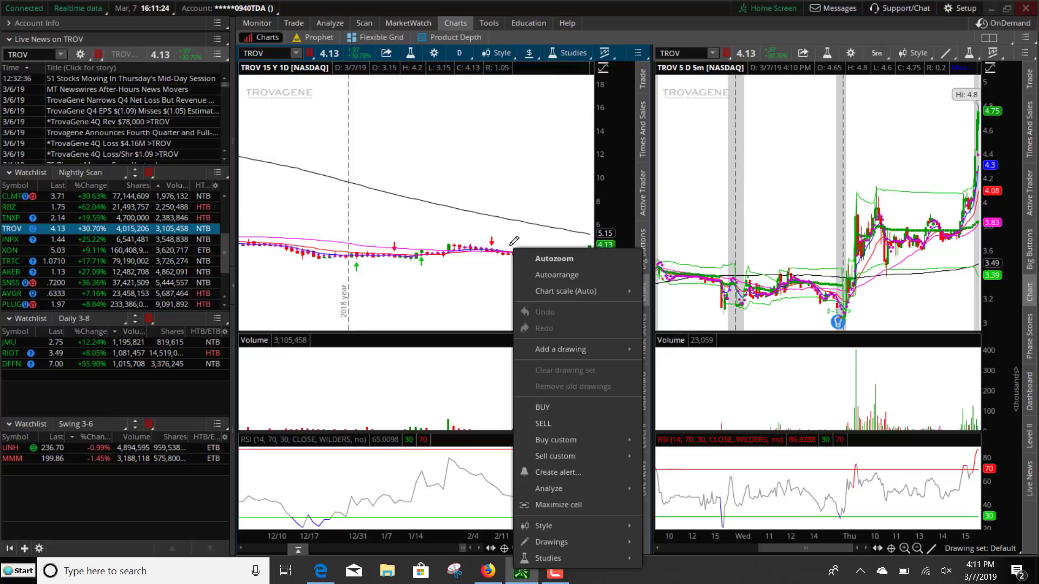
pyautogui.click(562, 472)
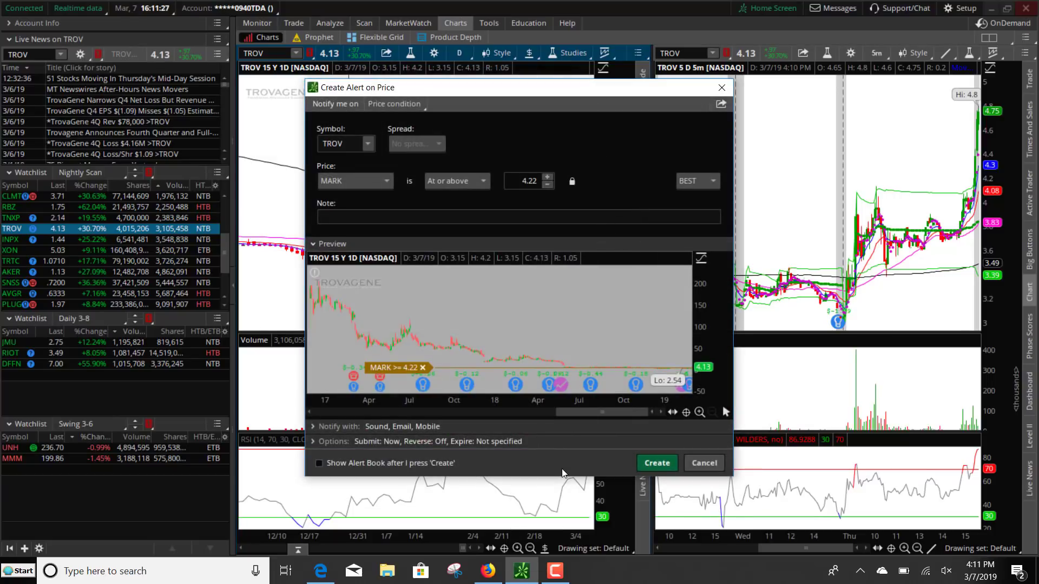
pyautogui.click(533, 180)
pyautogui.press('BackSpace')
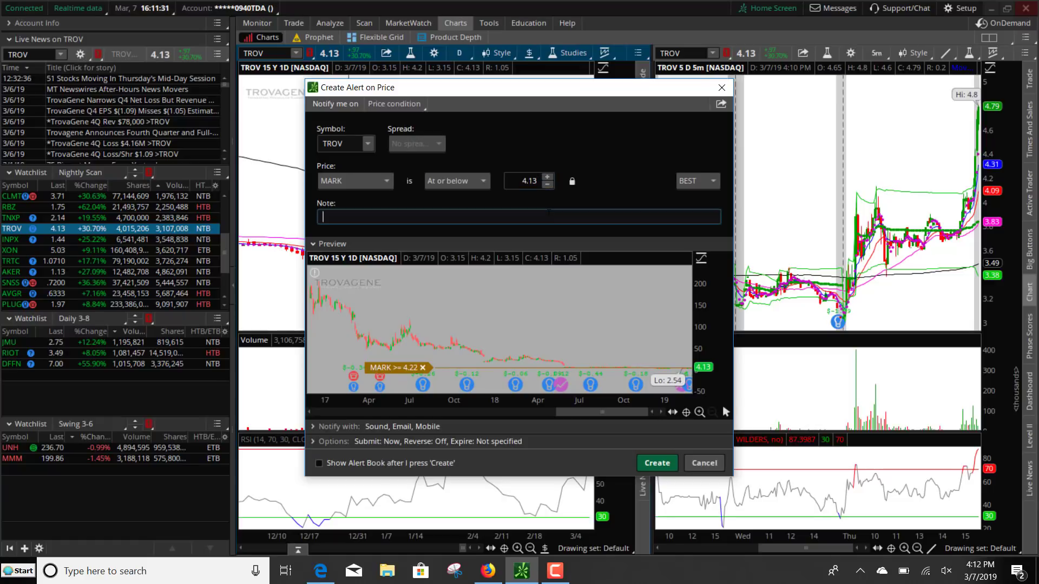
pyautogui.click(548, 215)
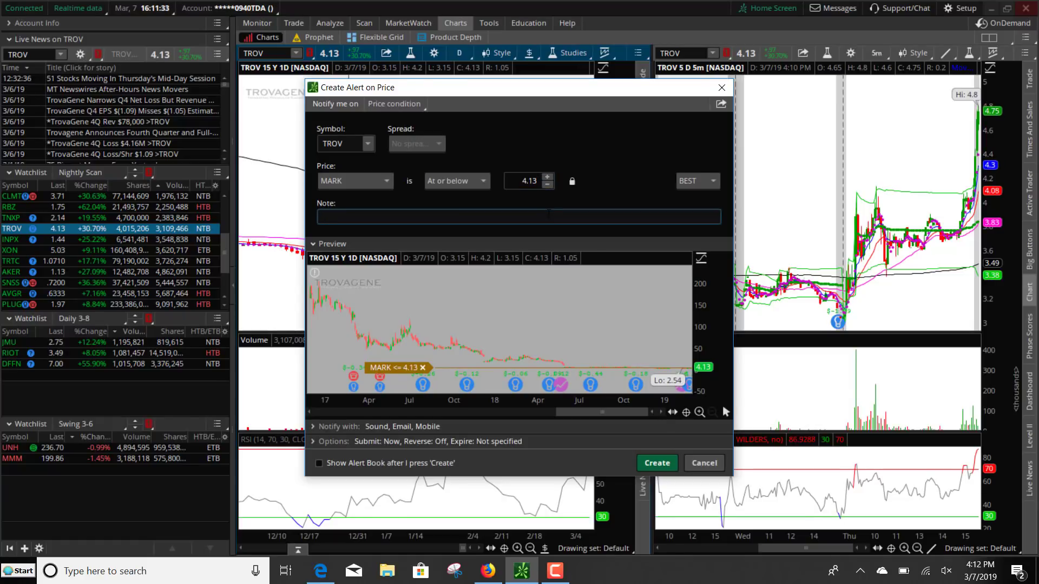
pyautogui.write('Bull flag on hourly, watch for 200 sma resistace ')
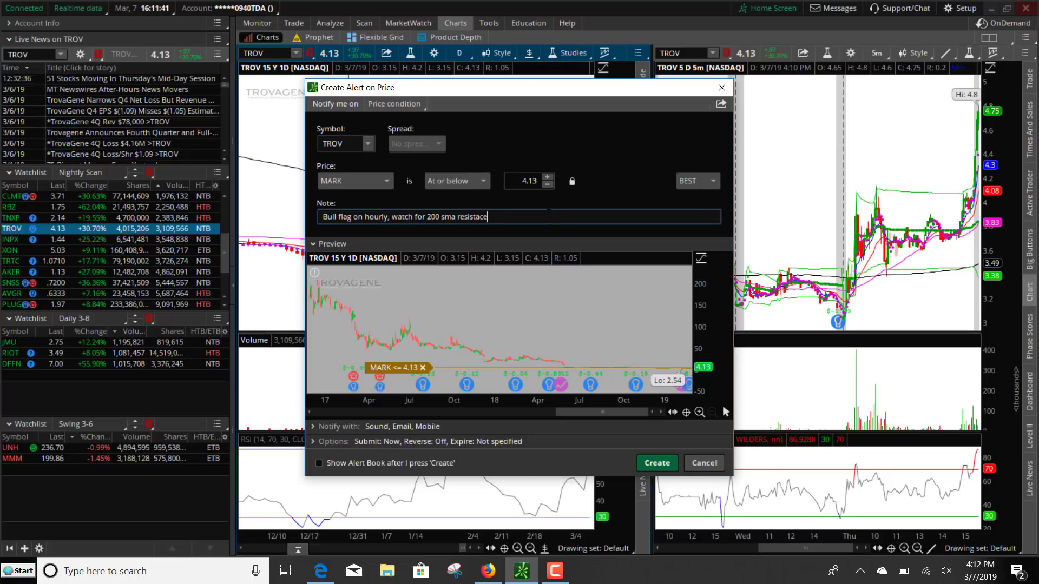
pyautogui.write('nce aroun')
pyautogui.write('on daily.')
pyautogui.click(657, 464)
pyautogui.write('TROV')
pyautogui.press('Return')
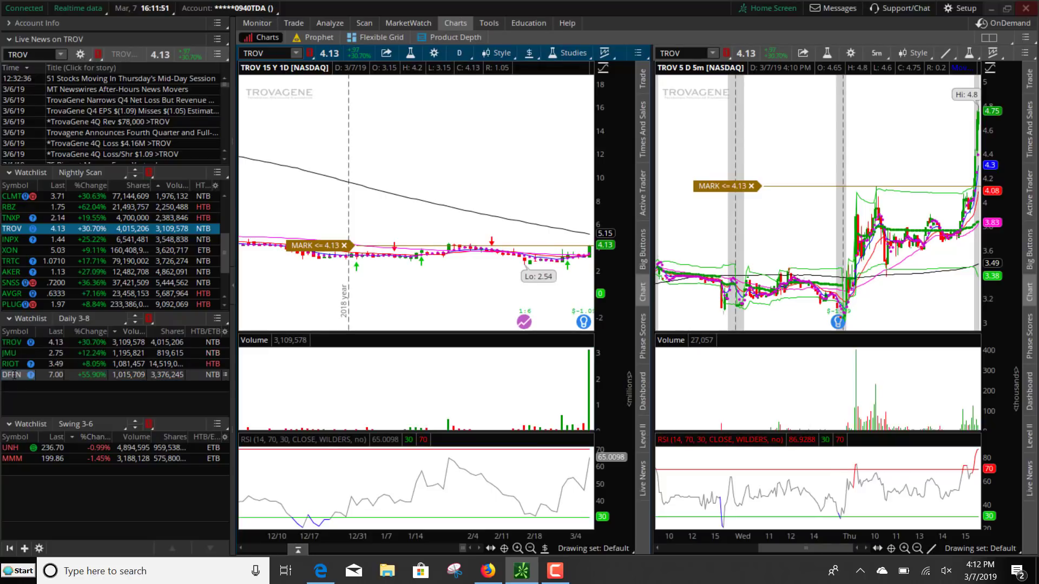
# Step: Load INPX and XON, zooming their daily charts between five weeks and six months
pyautogui.click(118, 240)
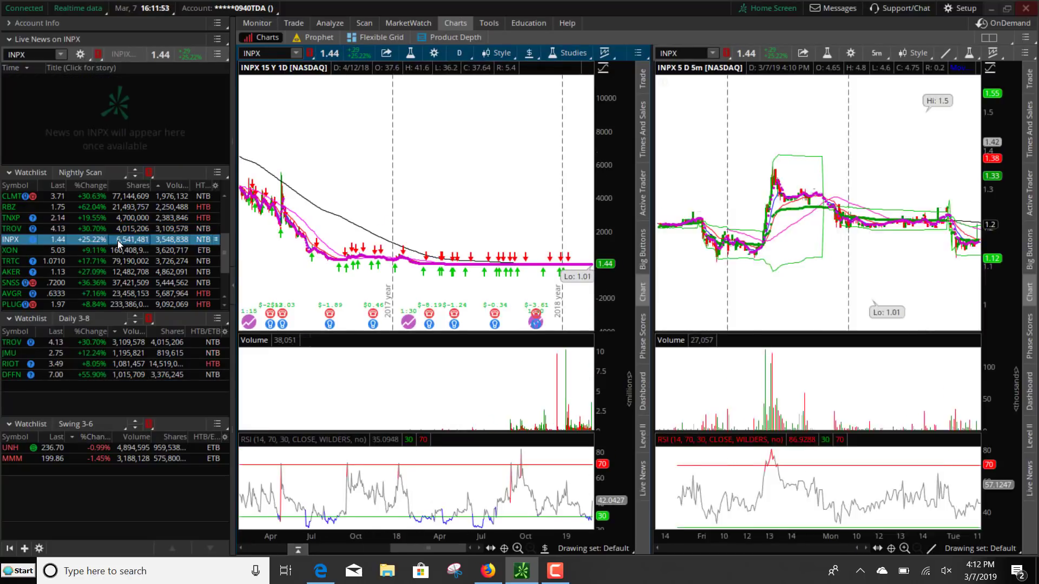
pyautogui.click(517, 549)
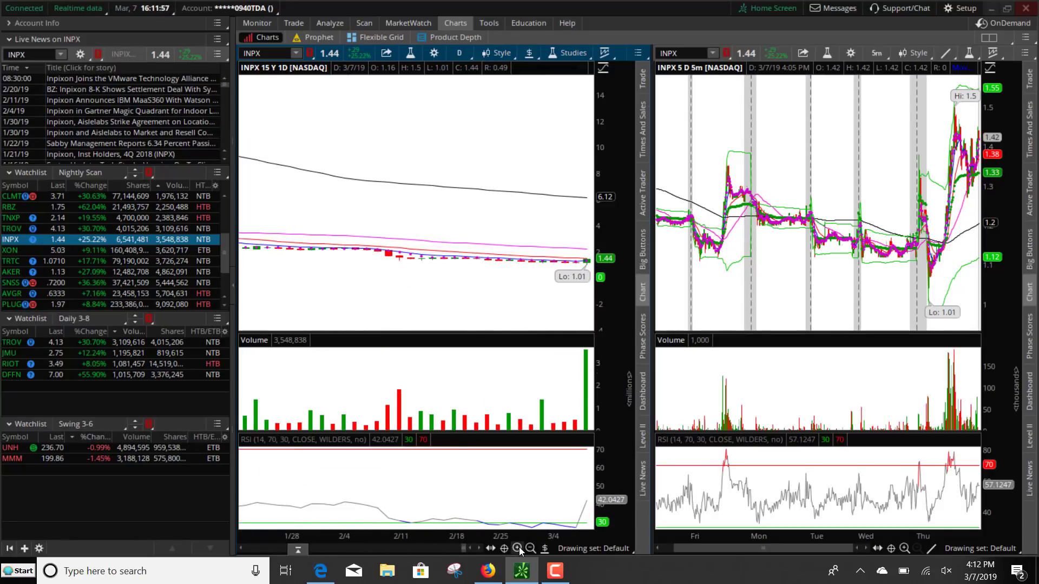
pyautogui.click(176, 252)
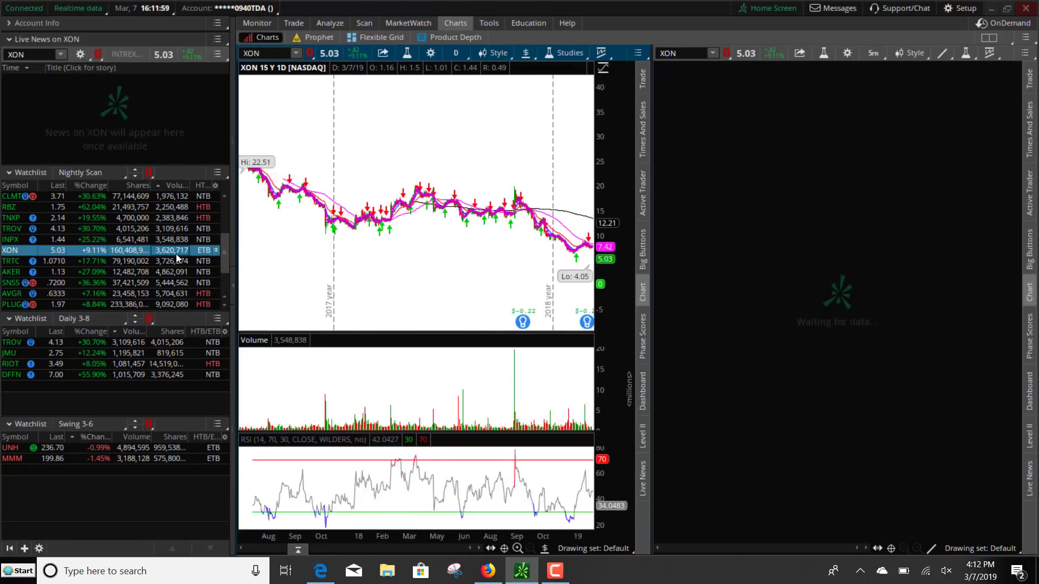
pyautogui.click(518, 549)
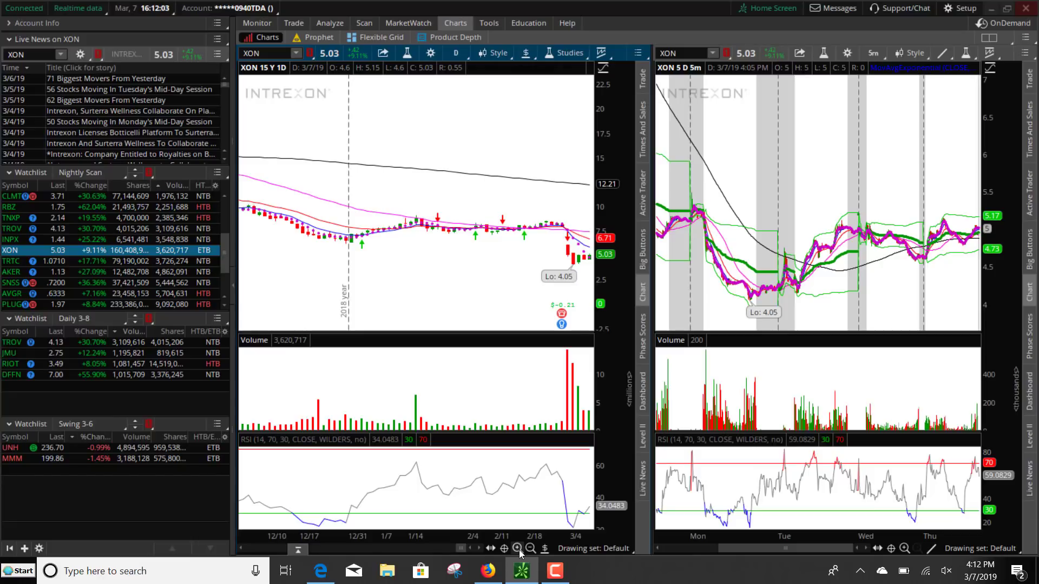
pyautogui.click(517, 549)
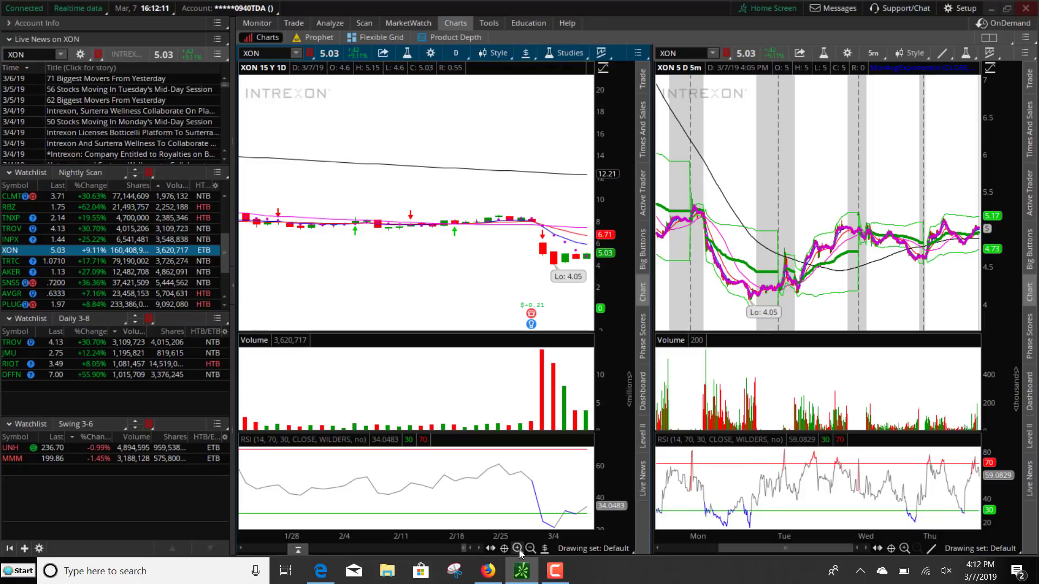
pyautogui.click(531, 548)
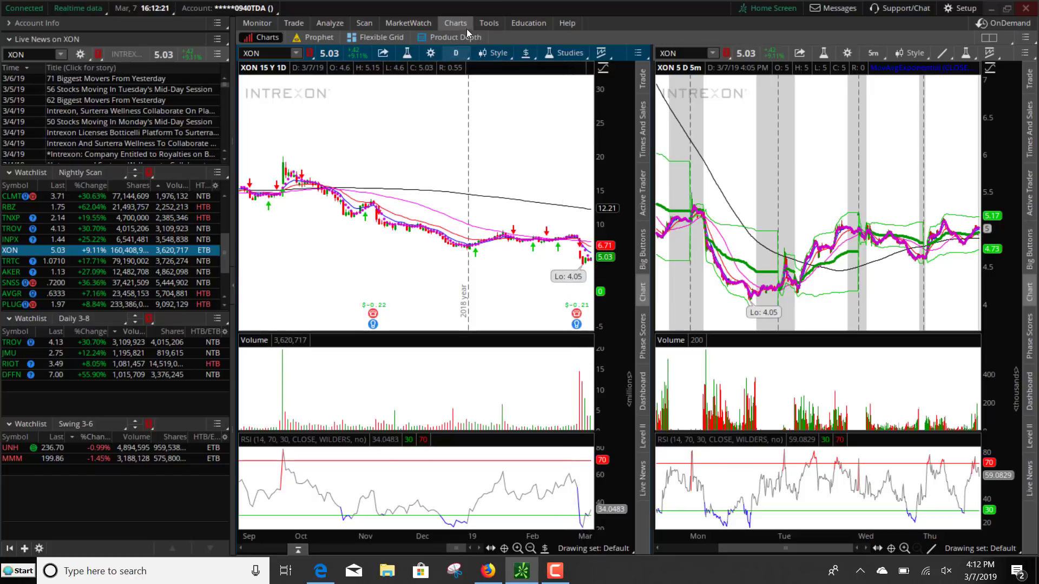
# Step: View XON on 90 D : 1h over the last week, return to 15 Y : 1D, then load TRTC
pyautogui.click(458, 53)
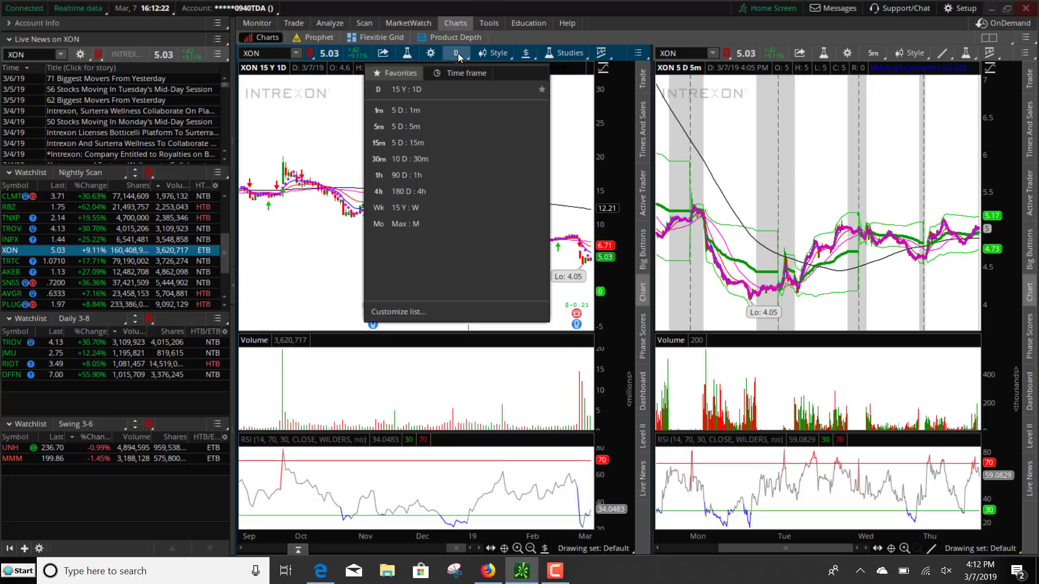
pyautogui.click(434, 174)
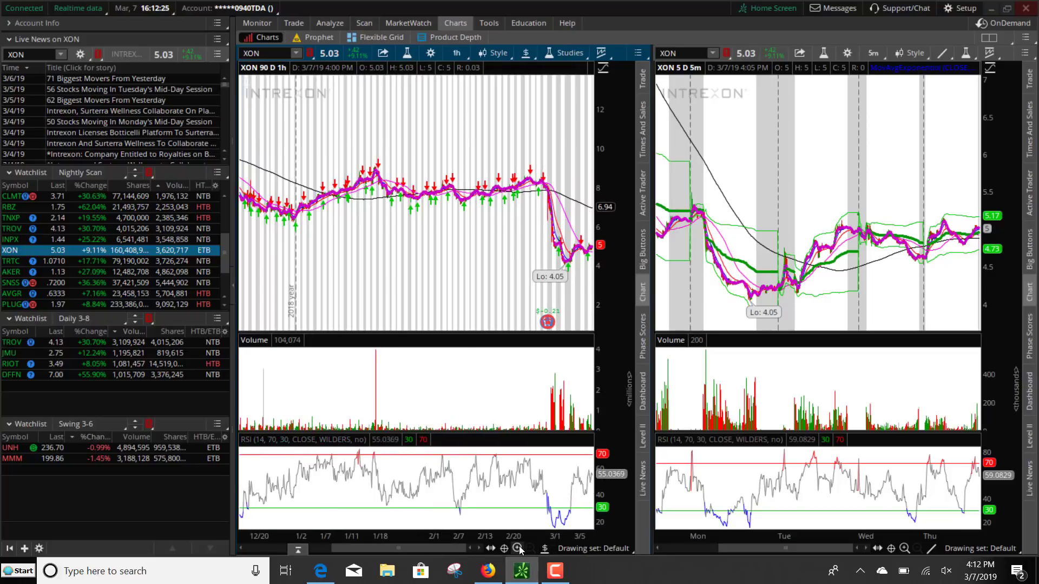
pyautogui.click(517, 548)
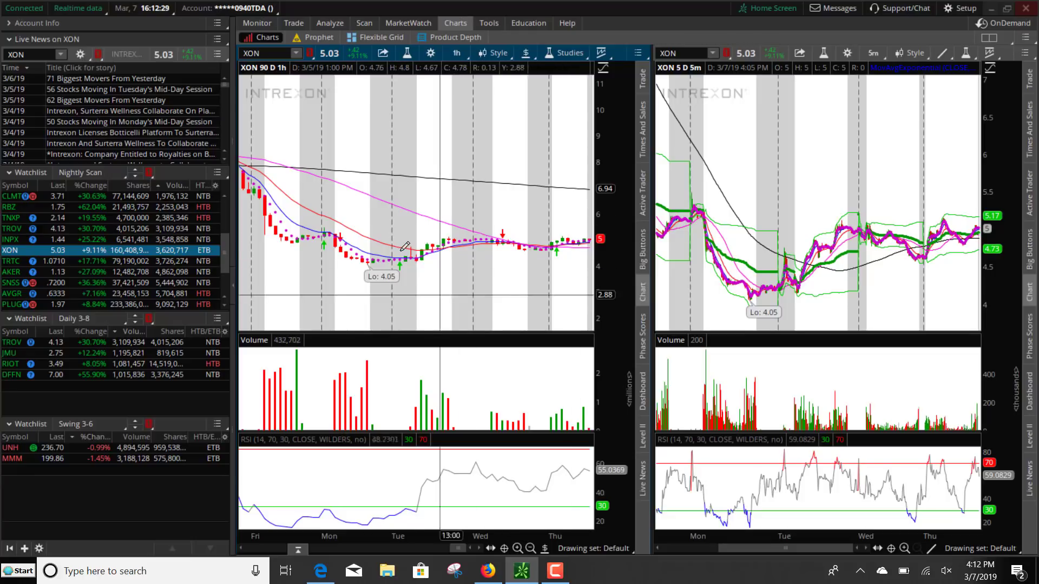
pyautogui.click(456, 53)
pyautogui.click(407, 198)
pyautogui.click(152, 260)
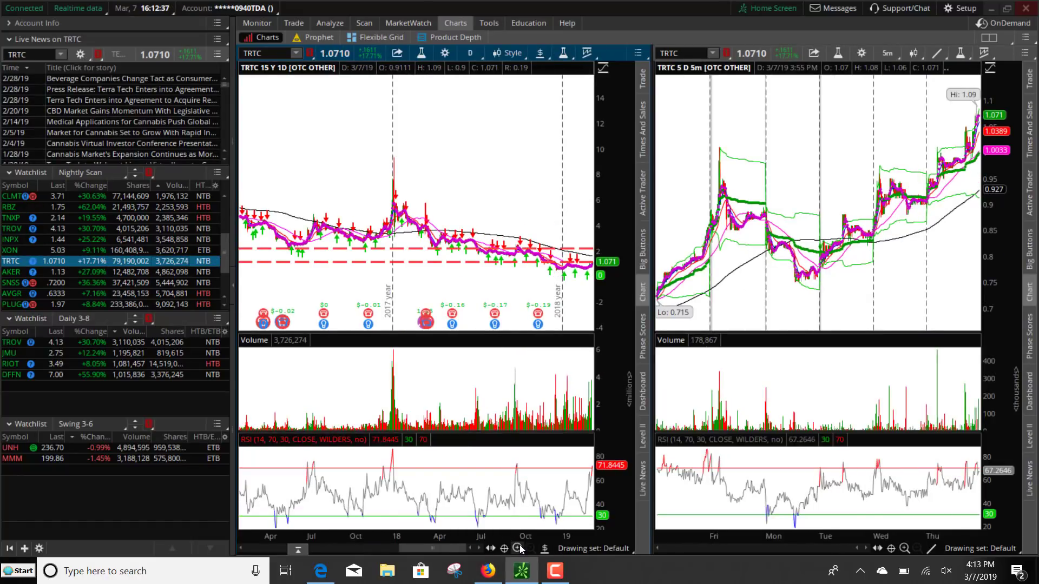
# Step: Zoom the TRTC daily chart in twice, from six months down to about three months
pyautogui.click(517, 549)
pyautogui.click(518, 548)
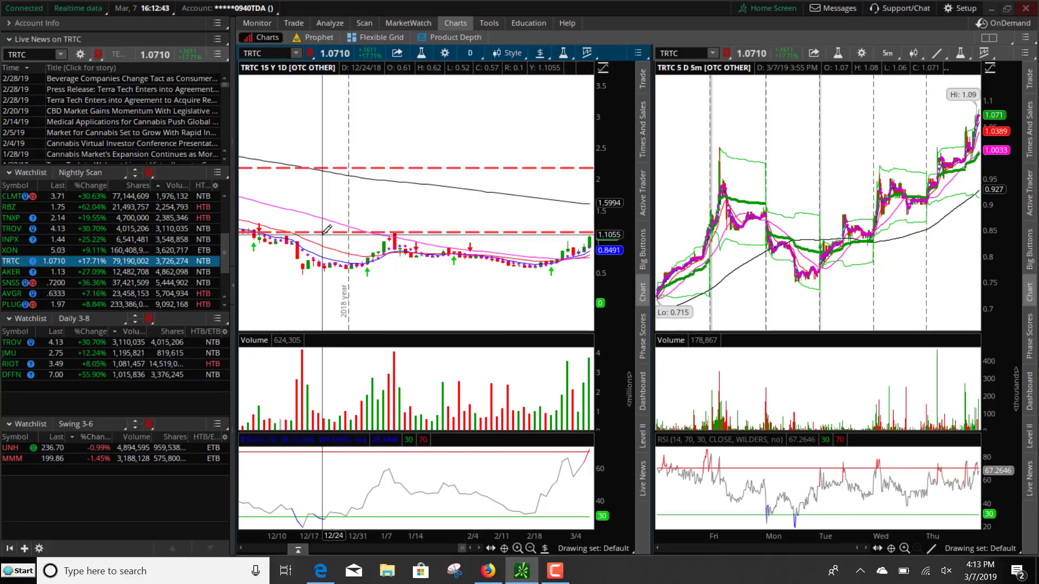
# Step: Review AKER and SNSS, zooming each daily chart to about three months
pyautogui.click(118, 272)
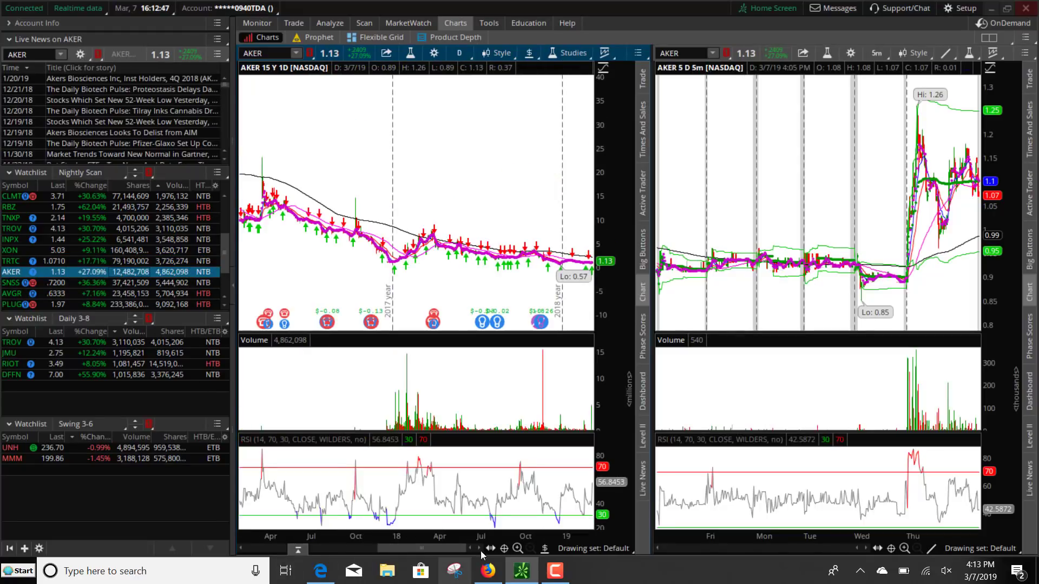
pyautogui.click(516, 549)
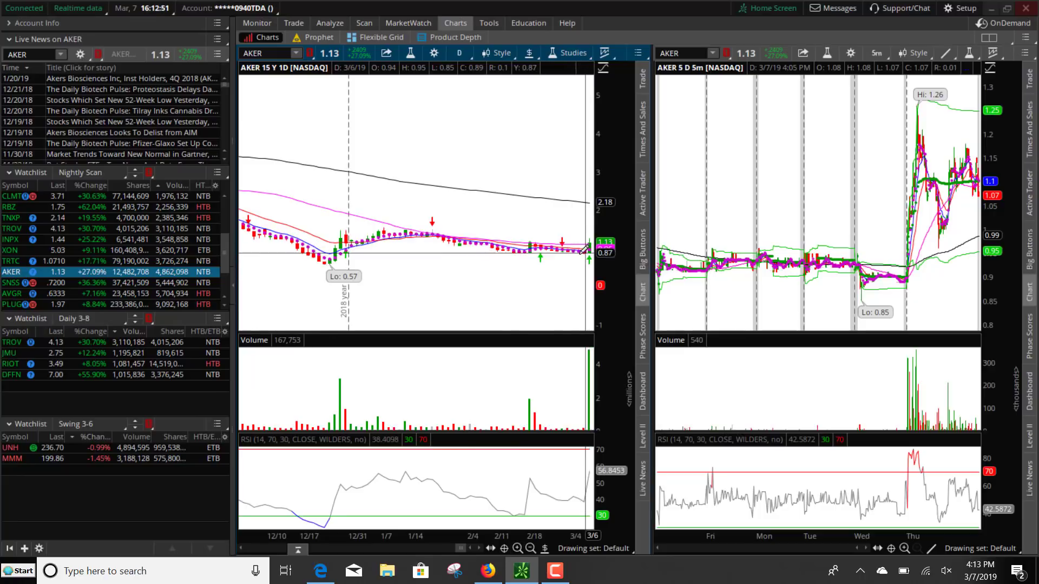
pyautogui.press('Down')
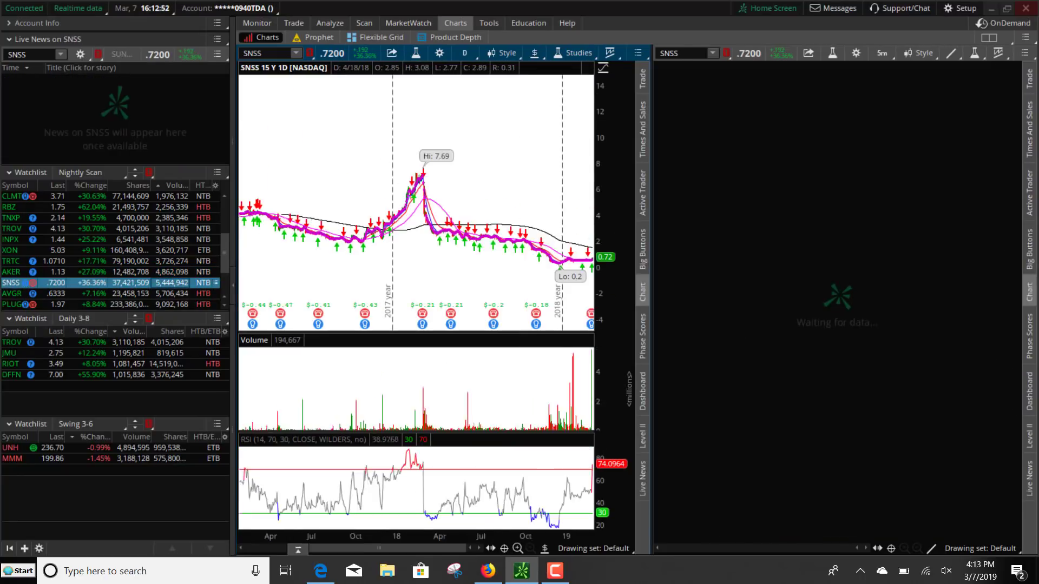
pyautogui.click(523, 547)
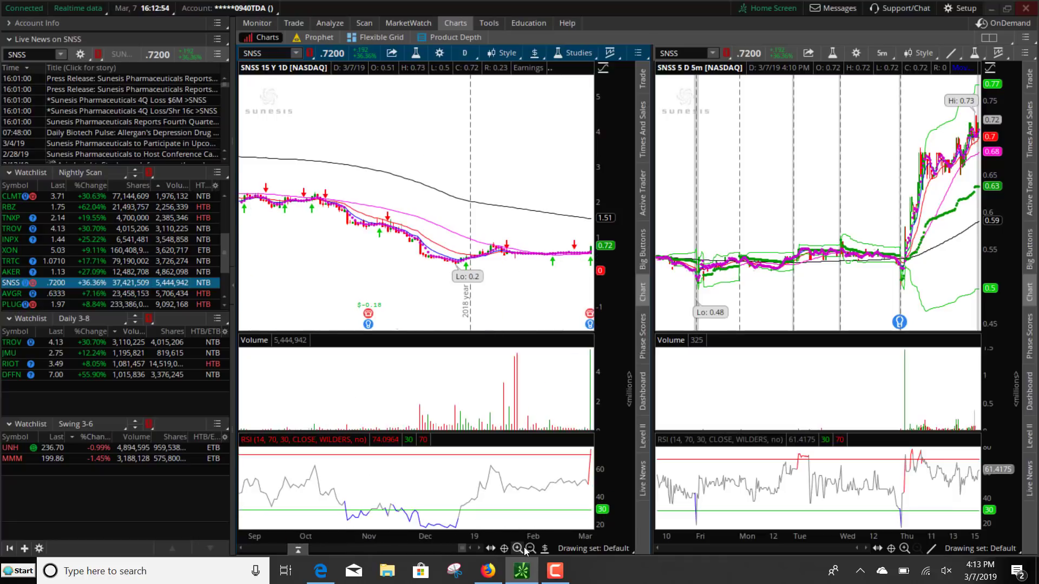
pyautogui.click(523, 547)
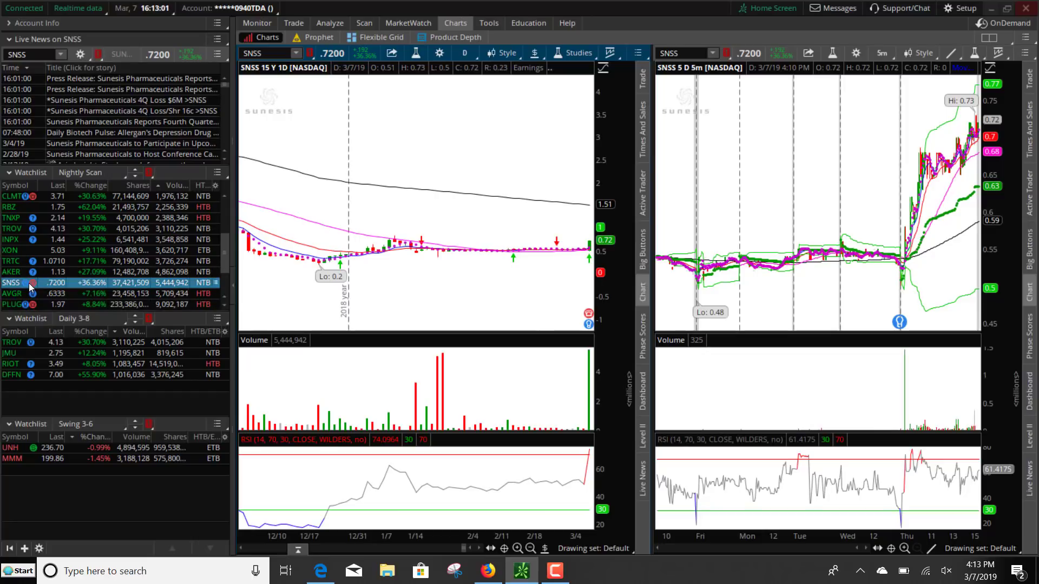
# Step: Load AVGR and zoom its daily chart from the last year down to recent weeks
pyautogui.moveTo(28, 284)
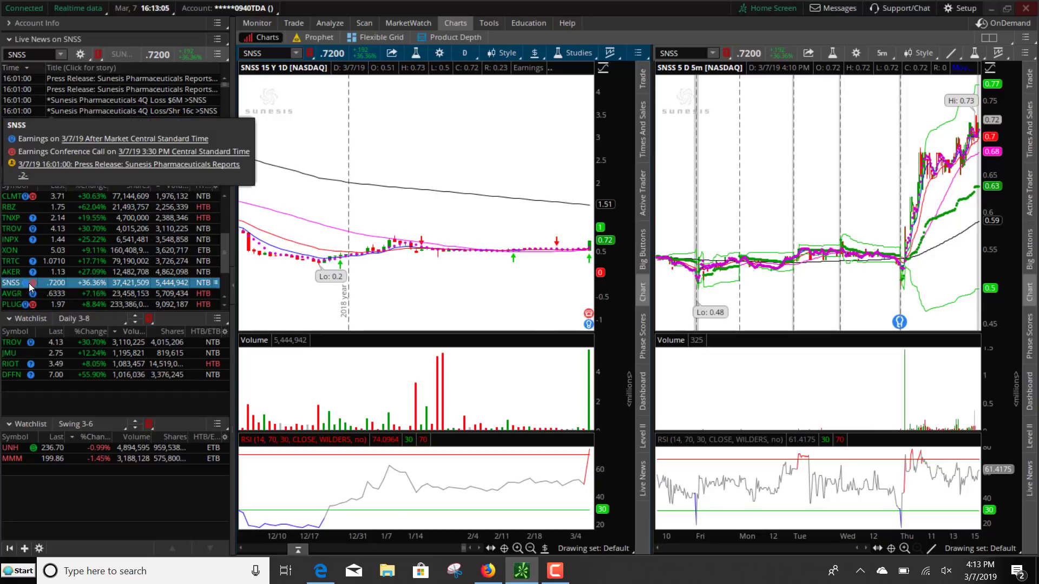
pyautogui.click(112, 293)
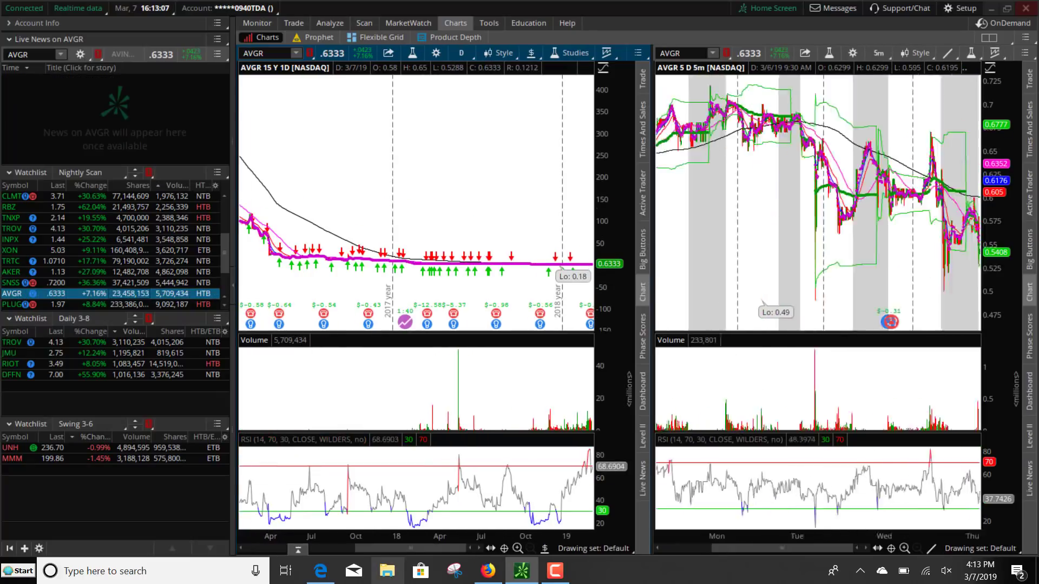
pyautogui.click(516, 548)
pyautogui.click(516, 548)
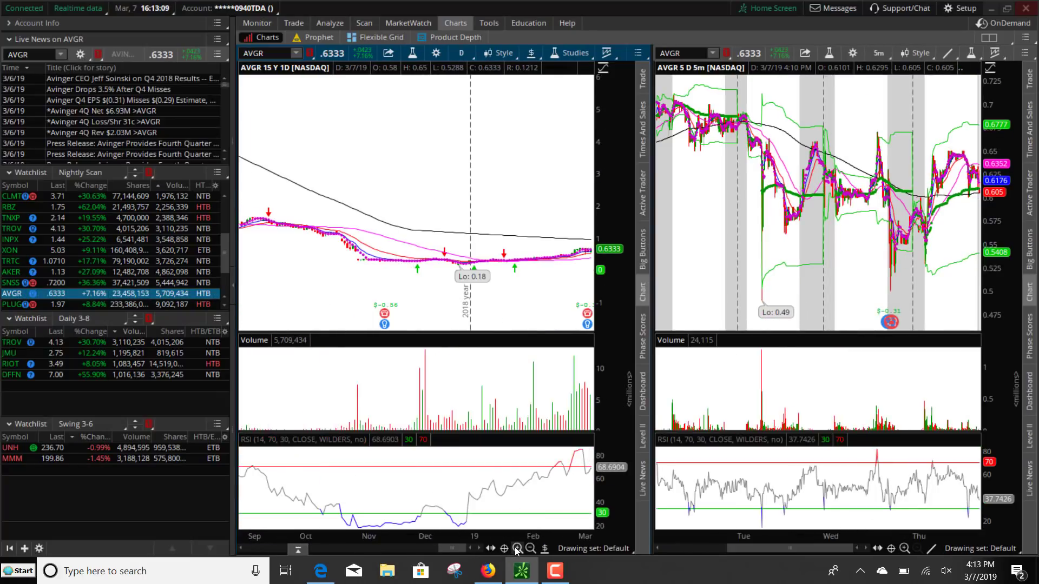
pyautogui.click(517, 549)
pyautogui.click(517, 549)
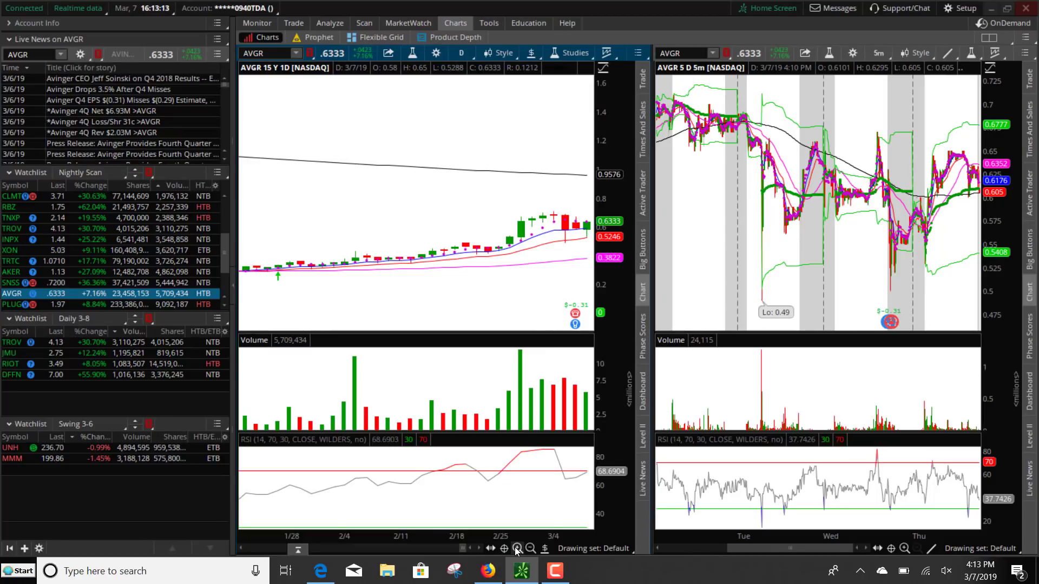
# Step: Load PLUG, zoom its daily chart to three months and back out, then scroll the watchlist
pyautogui.click(119, 305)
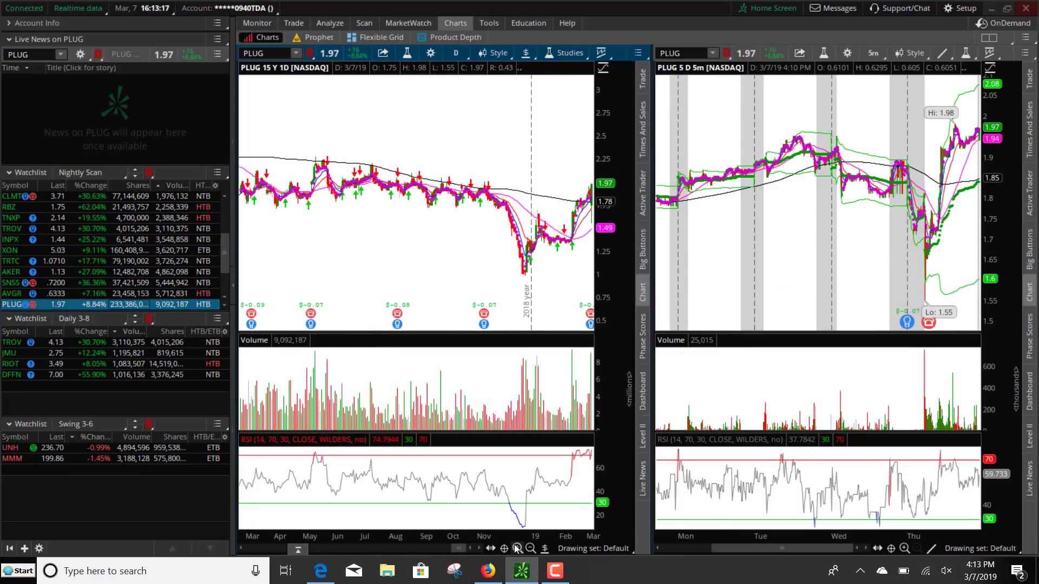
pyautogui.click(516, 549)
pyautogui.click(517, 549)
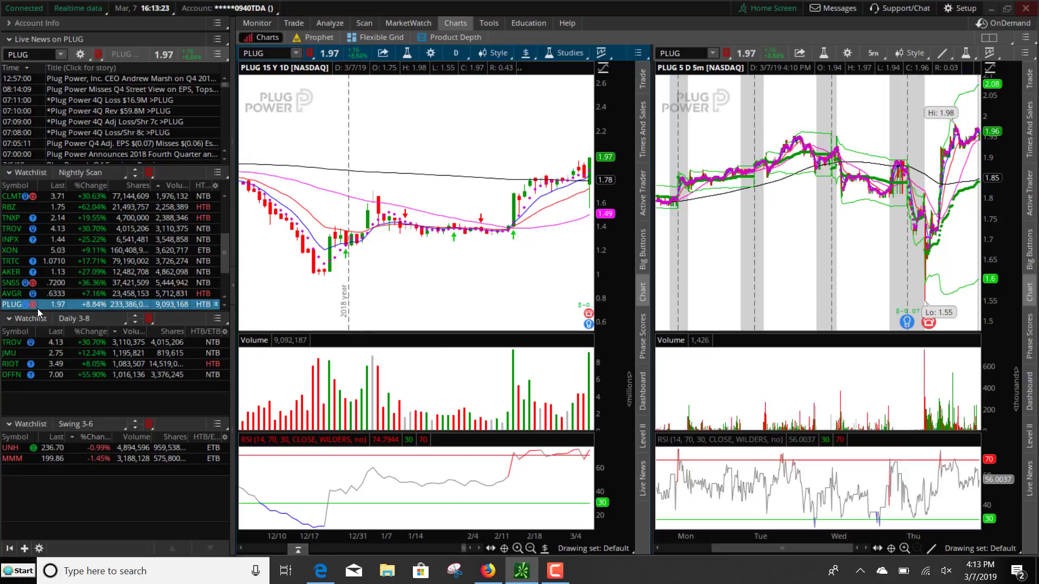
pyautogui.moveTo(29, 307)
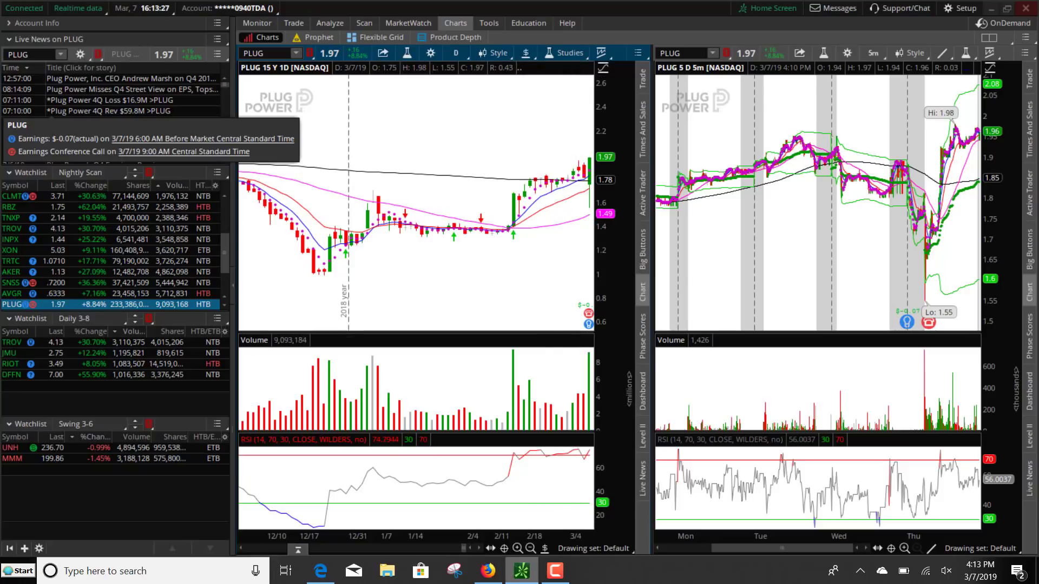
pyautogui.click(530, 548)
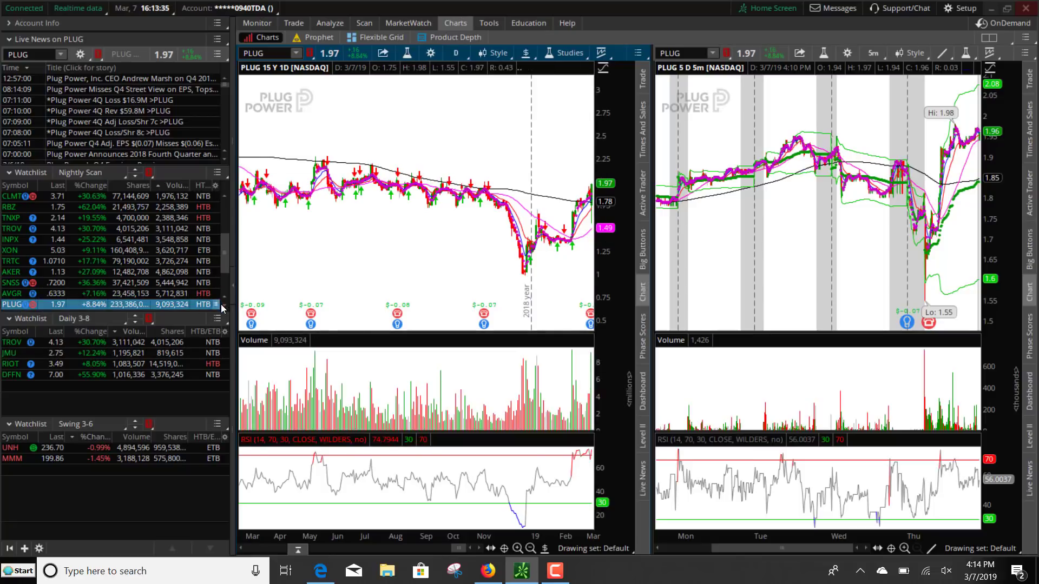
pyautogui.scroll(-5, 223, 309)
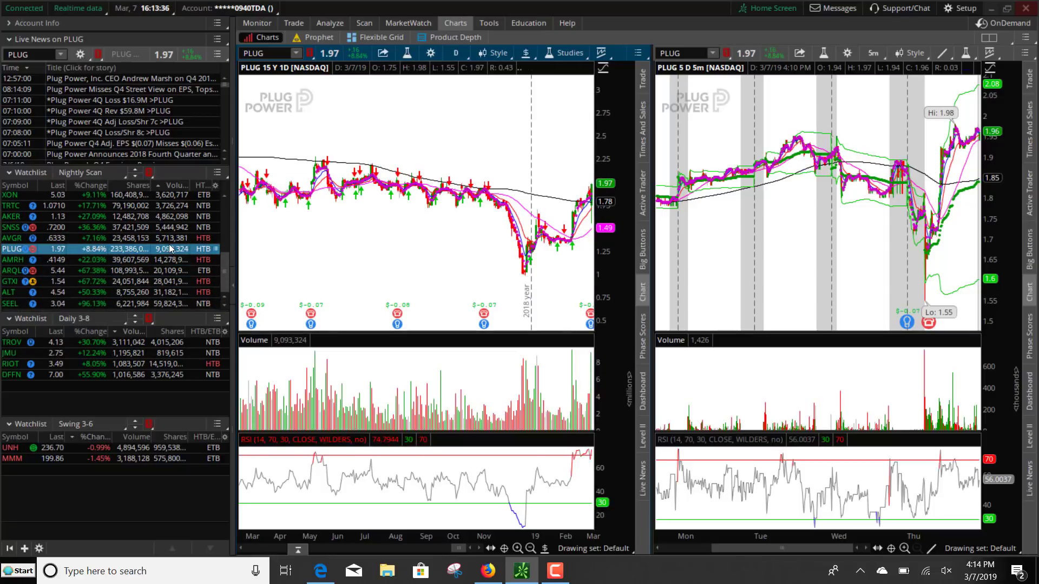
# Step: Review AMRH and ARQL, zooming daily charts to recent months and ARQL's 5-minute chart to Thursday
pyautogui.click(165, 259)
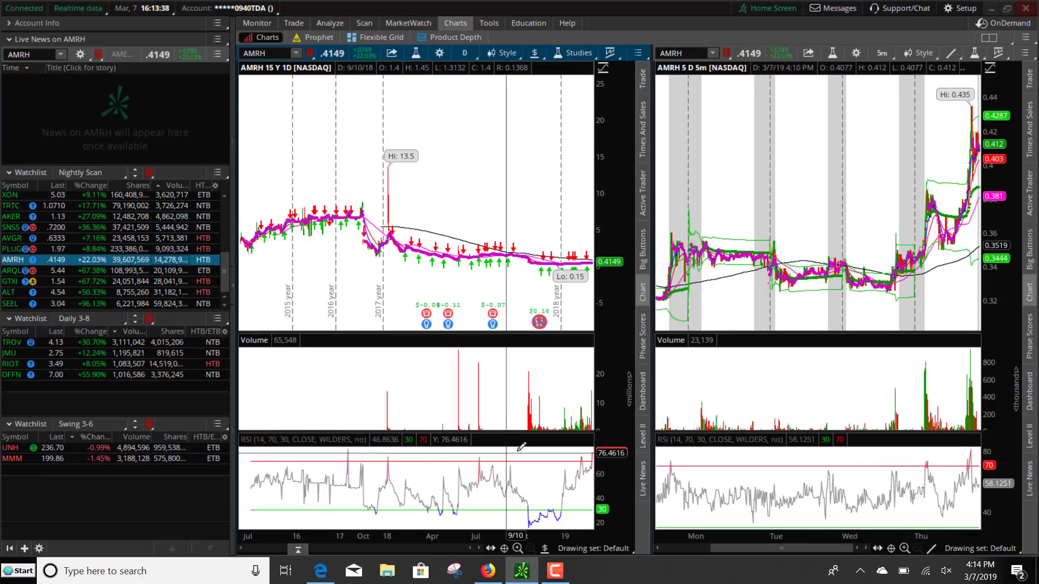
pyautogui.click(516, 548)
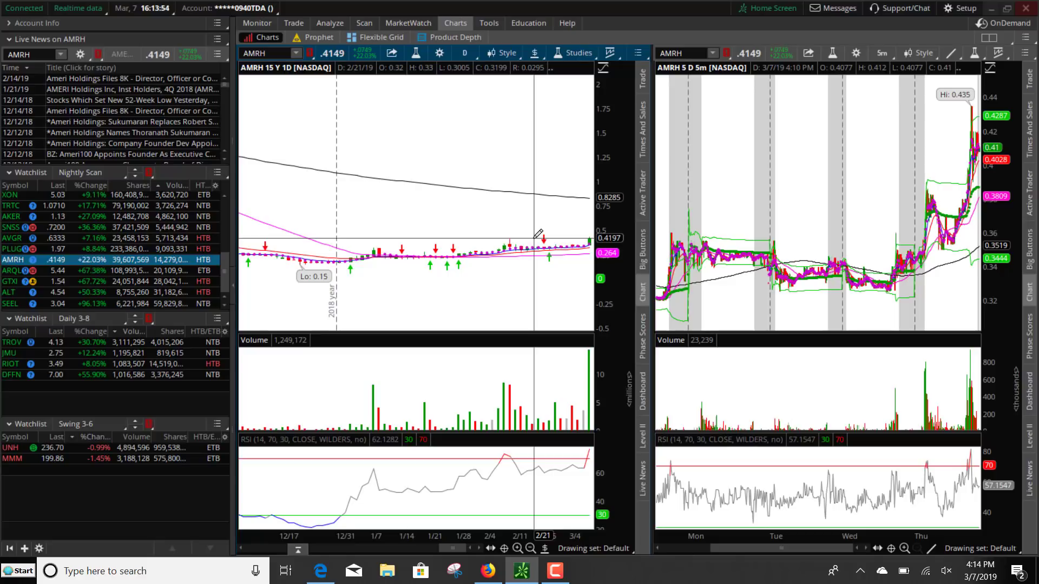
pyautogui.click(106, 269)
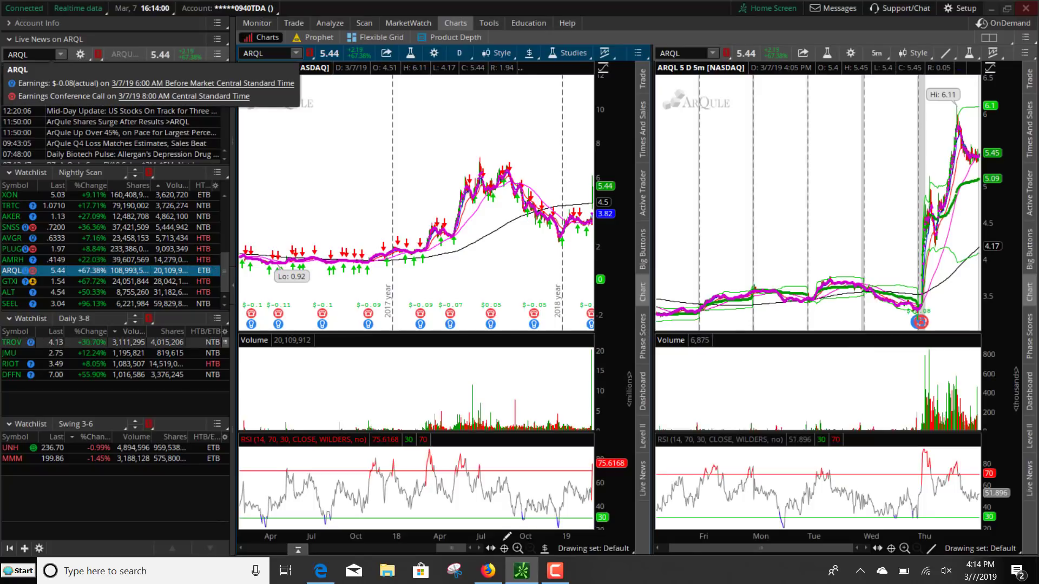
pyautogui.click(904, 548)
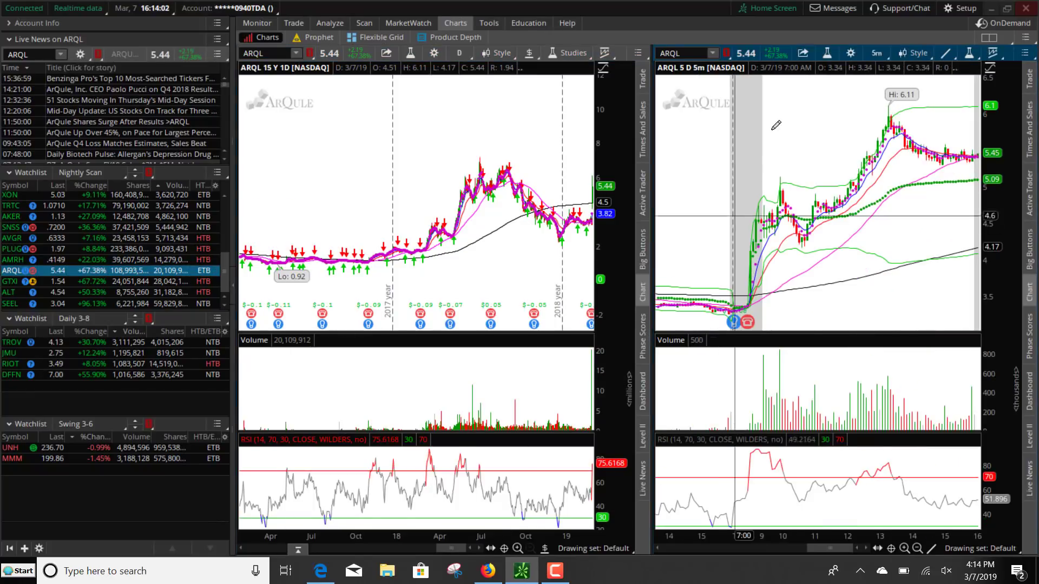
pyautogui.click(521, 548)
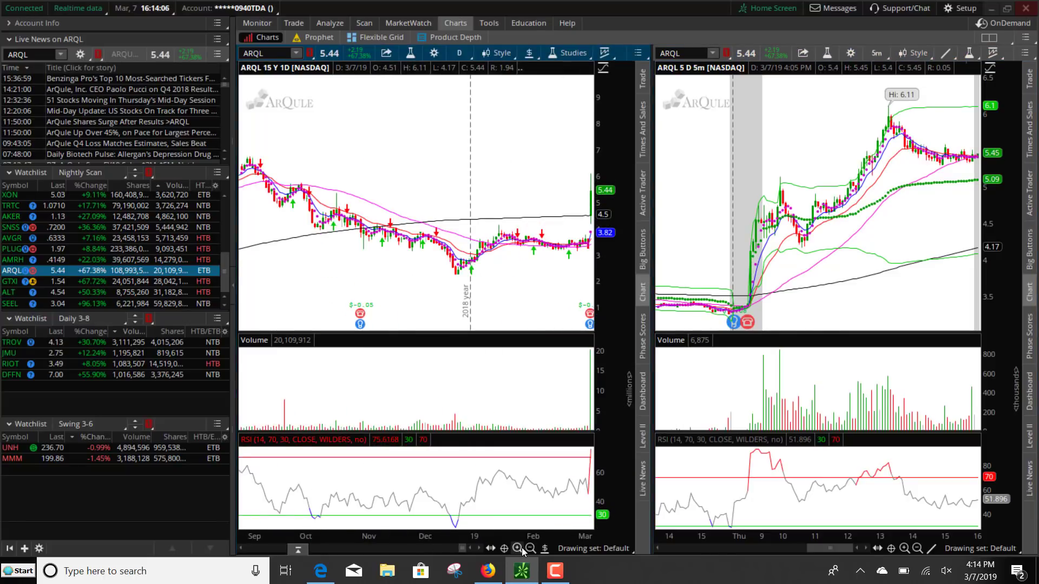
# Step: Review GTXI, ALT and SEEL, zooming each daily chart to recent months
pyautogui.click(158, 281)
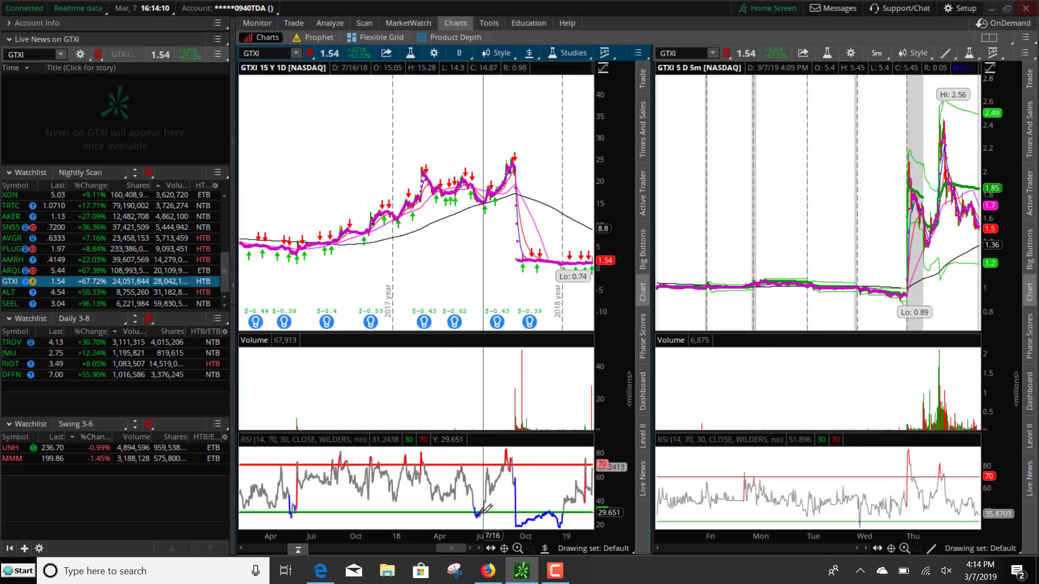
pyautogui.click(518, 548)
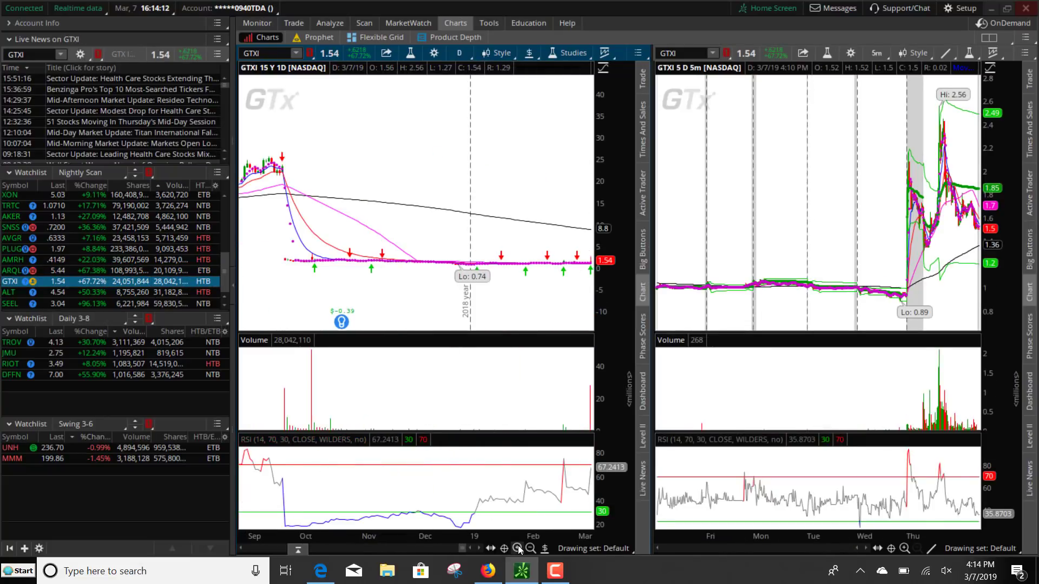
pyautogui.click(160, 292)
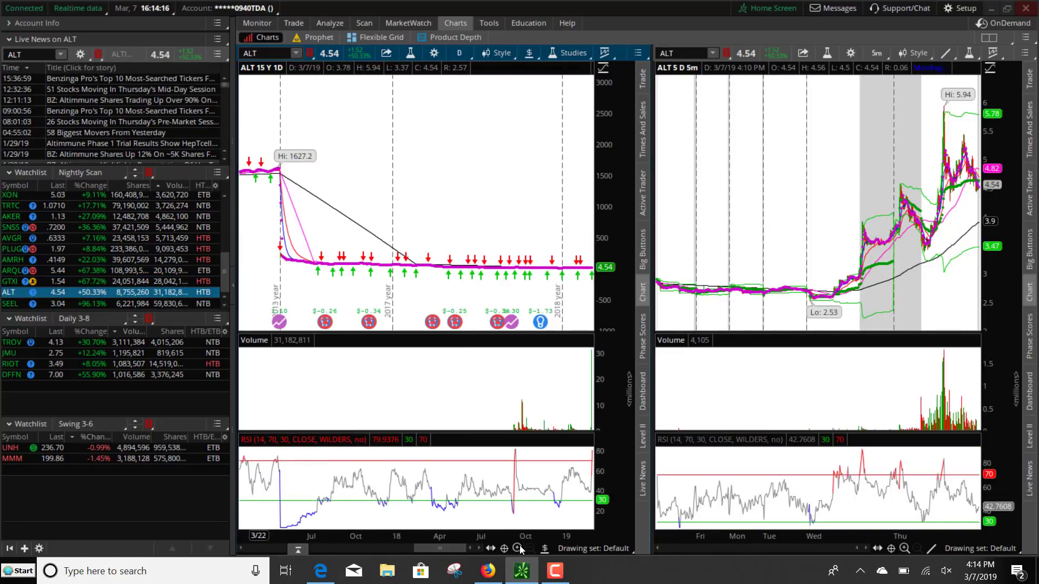
pyautogui.click(518, 549)
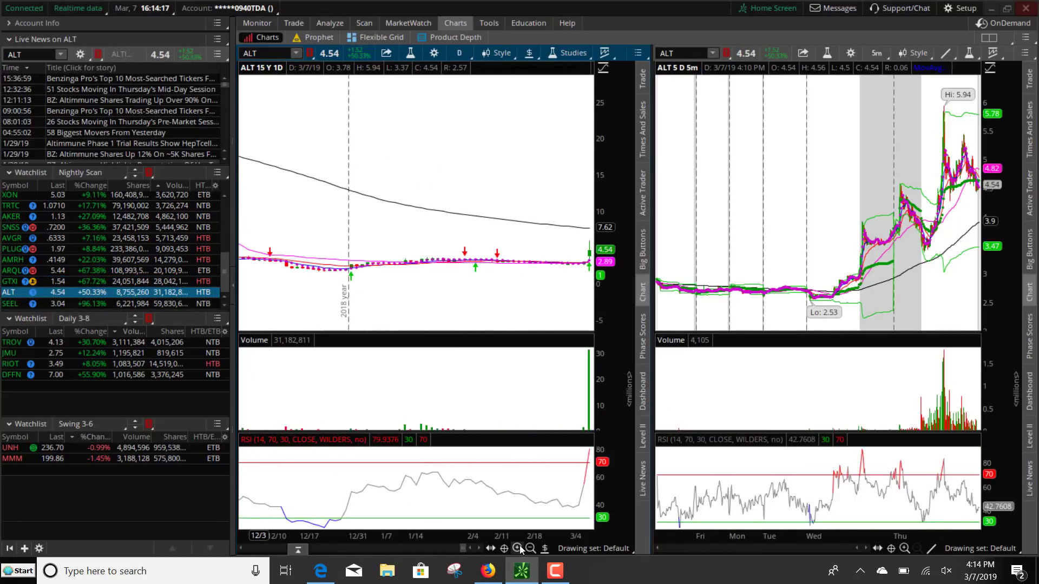
pyautogui.click(161, 303)
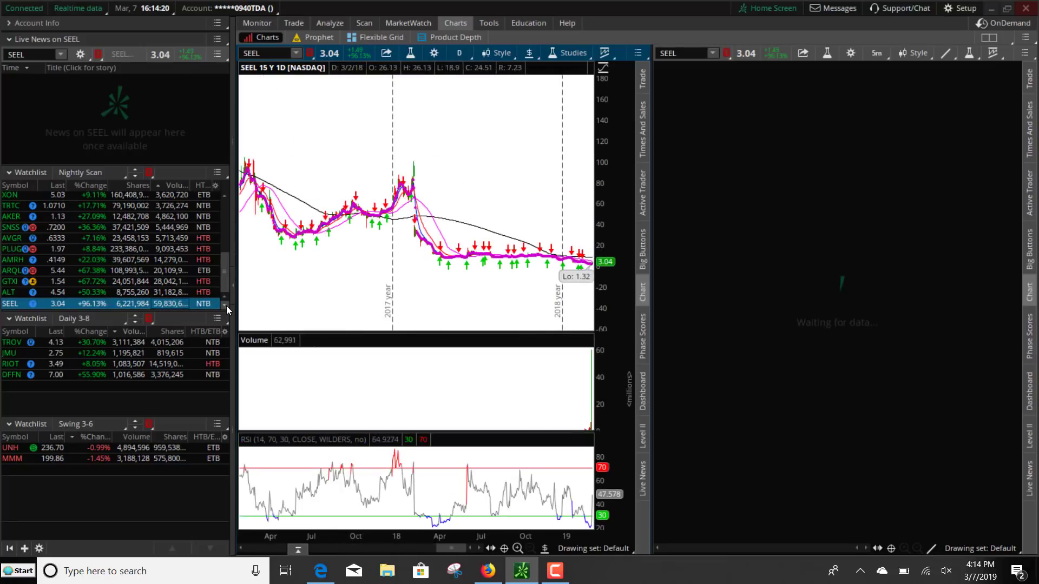
pyautogui.click(517, 549)
pyautogui.click(517, 549)
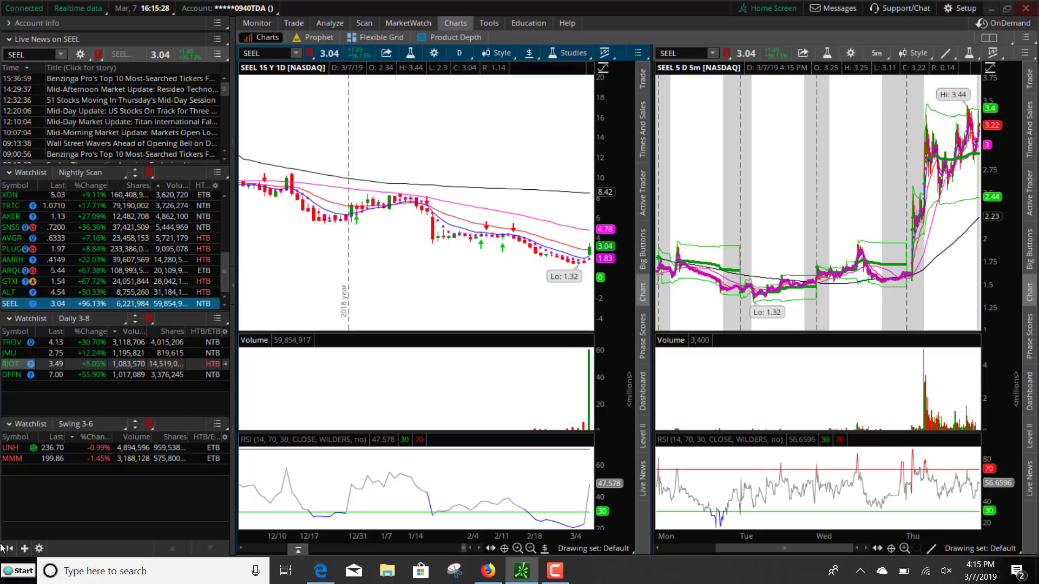
# Step: Switch to Edge and open the Bullish Bears stock market trading services page via SUBSCRIBE
pyautogui.click(320, 571)
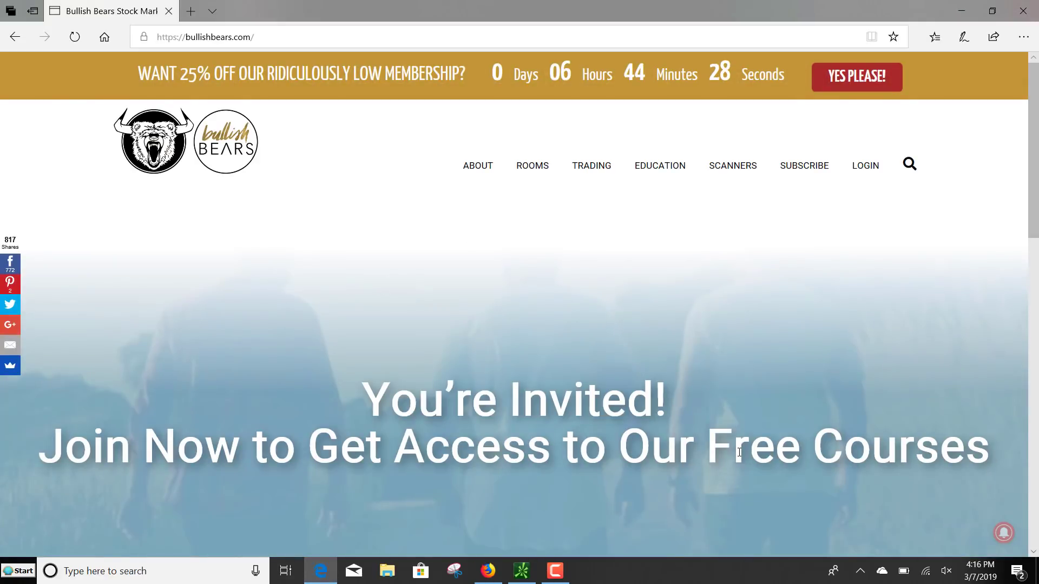
pyautogui.moveTo(814, 169)
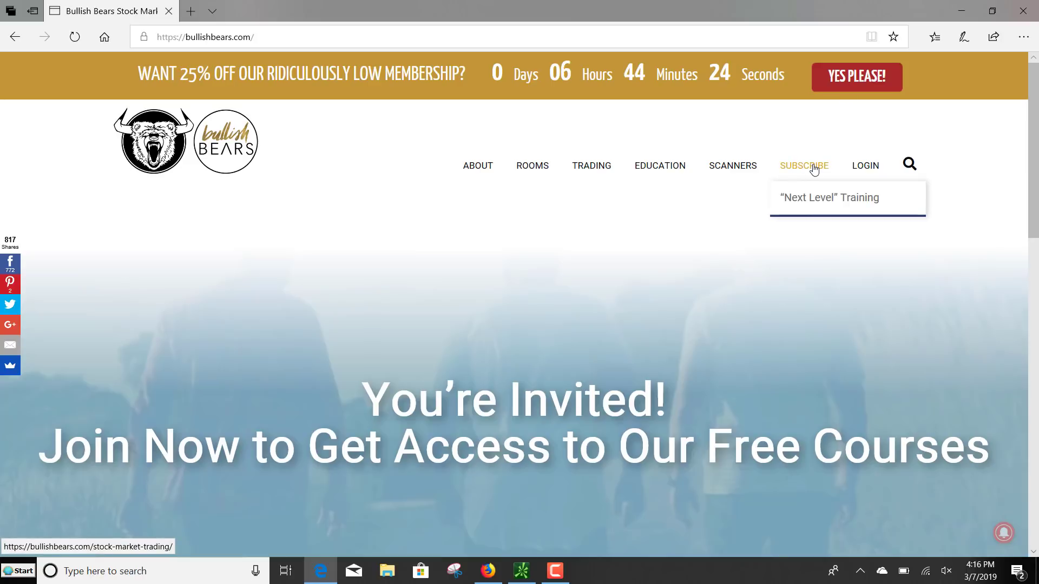
pyautogui.click(814, 170)
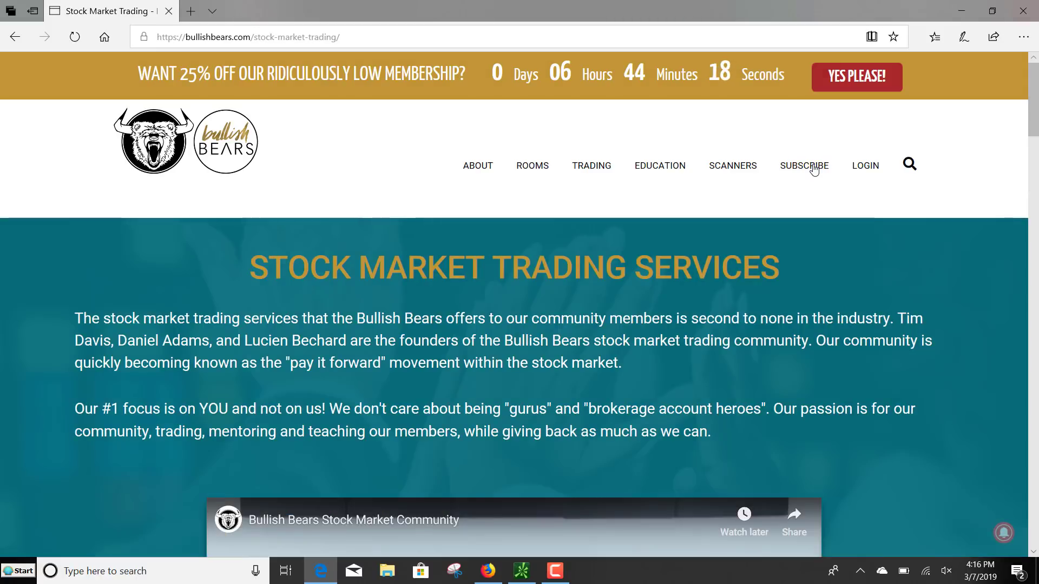
# Step: Scroll down to the Membership Rates: $49 monthly or $25 paid annually
pyautogui.scroll(-20, 1035, 349)
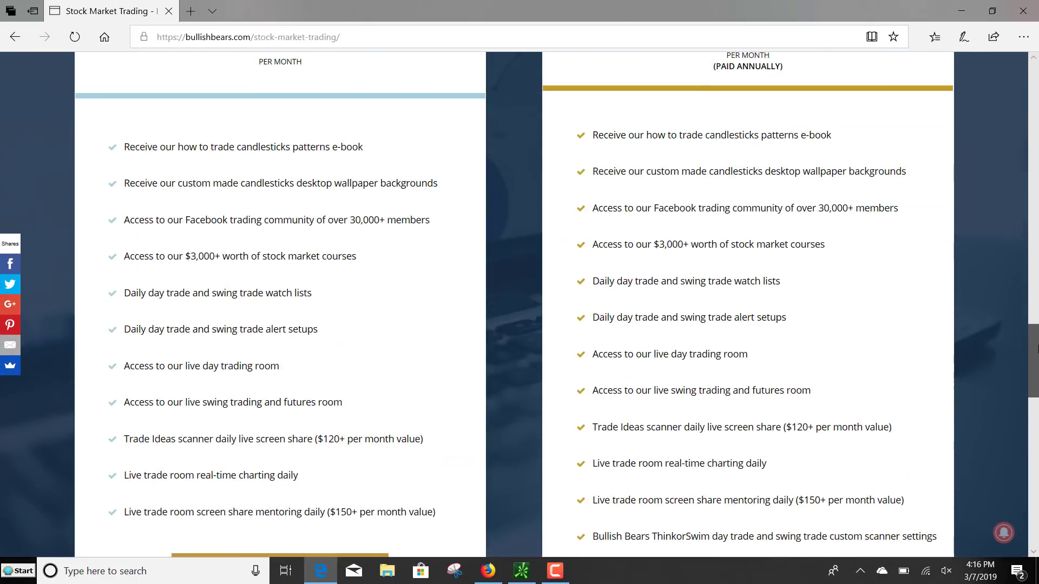
pyautogui.scroll(-4, 1035, 349)
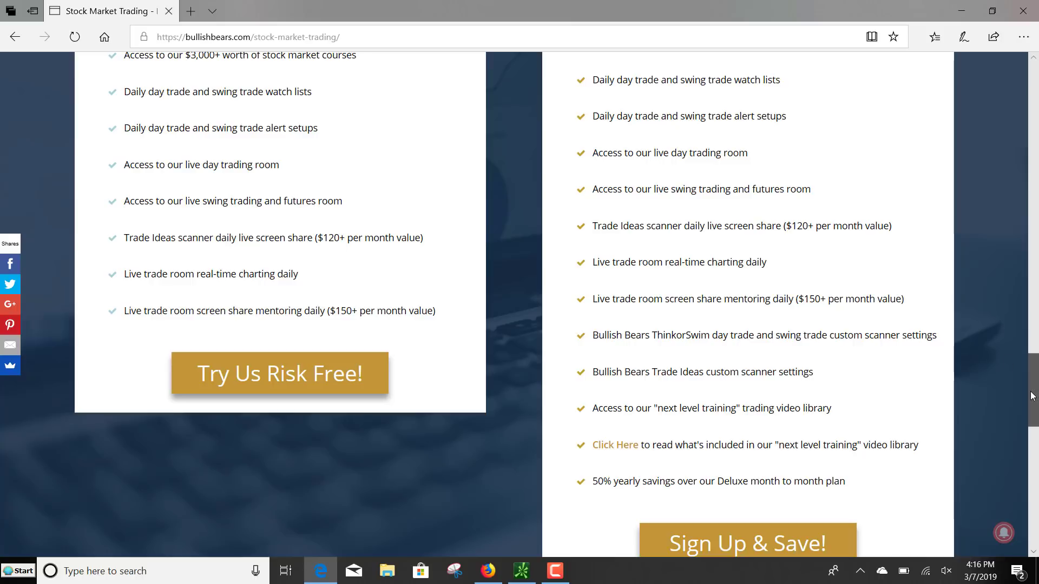
pyautogui.moveTo(1031, 396)
pyautogui.mouseDown()
pyautogui.moveTo(1032, 301)
pyautogui.moveTo(1036, 382)
pyautogui.mouseUp()
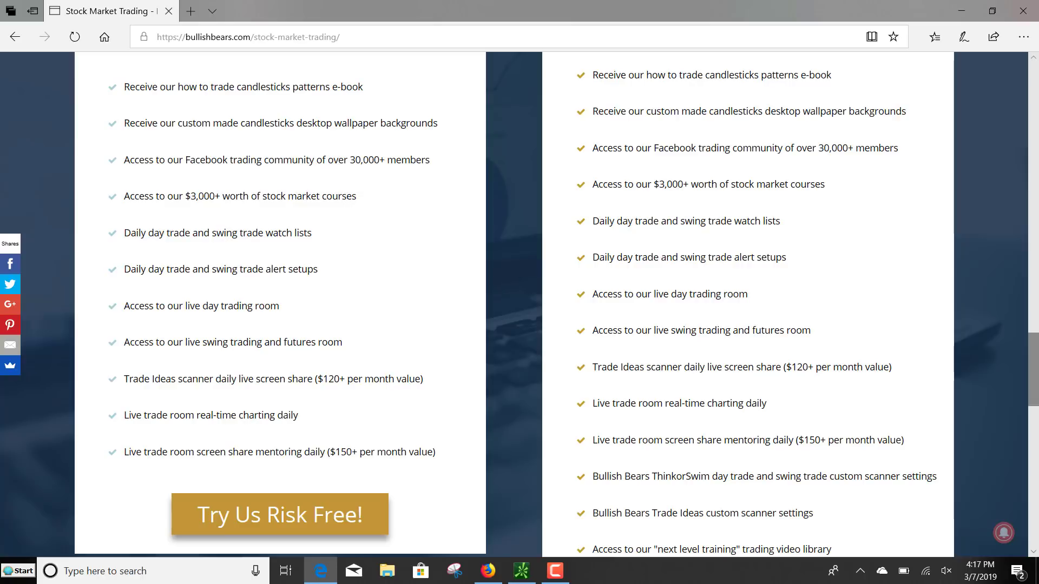
# Step: Scroll back to the page top and reveal the EDUCATION Free Courses and ROOMS menus
pyautogui.scroll(15, 1031, 314)
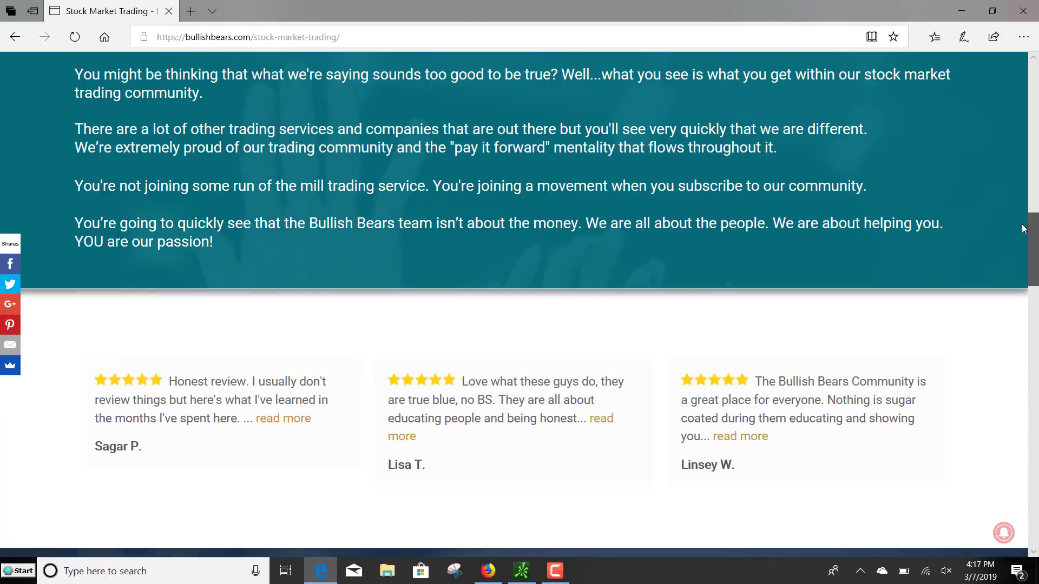
pyautogui.moveTo(1024, 229); pyautogui.dragTo(983, 50)
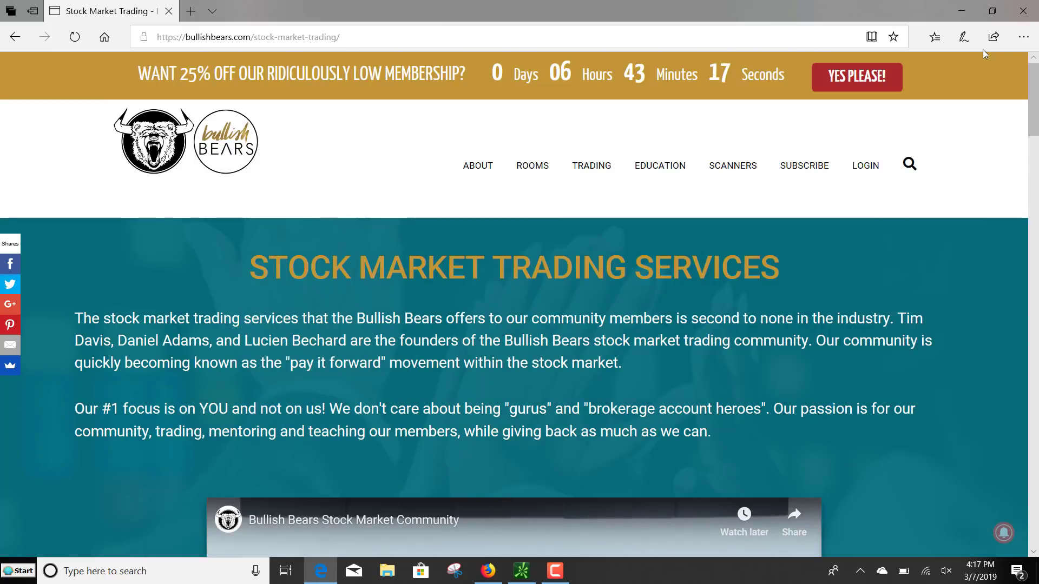
pyautogui.moveTo(678, 157)
pyautogui.moveTo(677, 199)
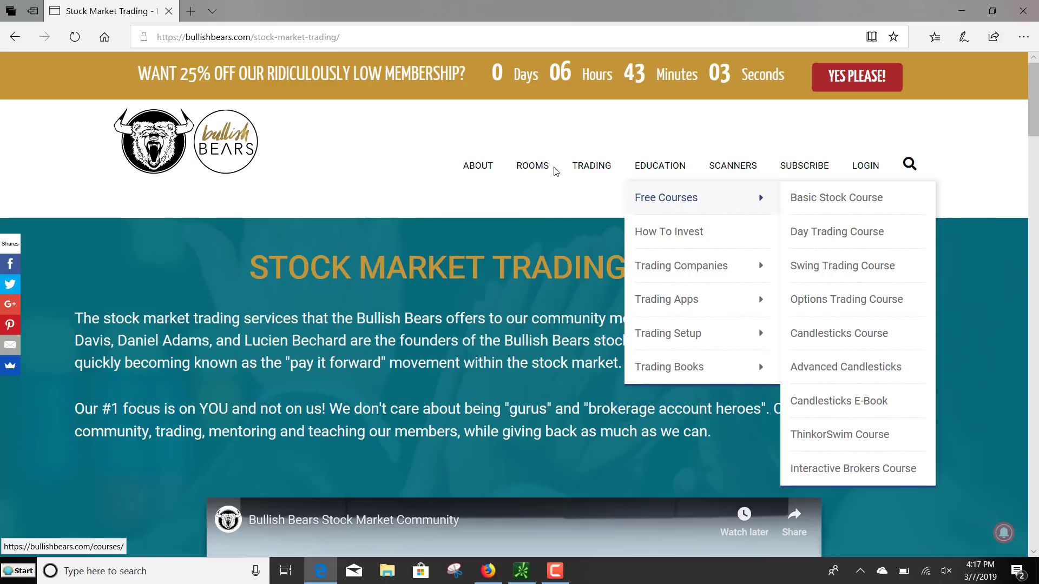
pyautogui.moveTo(529, 171)
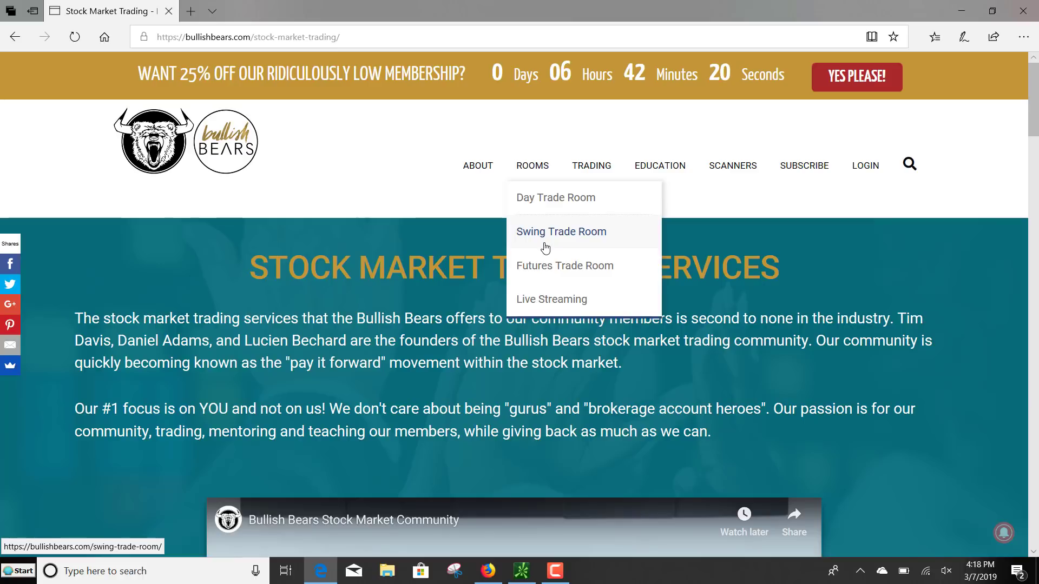
# Step: Reveal the TRADING, EDUCATION and SCANNERS dropdowns, ending on TrendSpider and Benzinga Pro scanners
pyautogui.moveTo(587, 163)
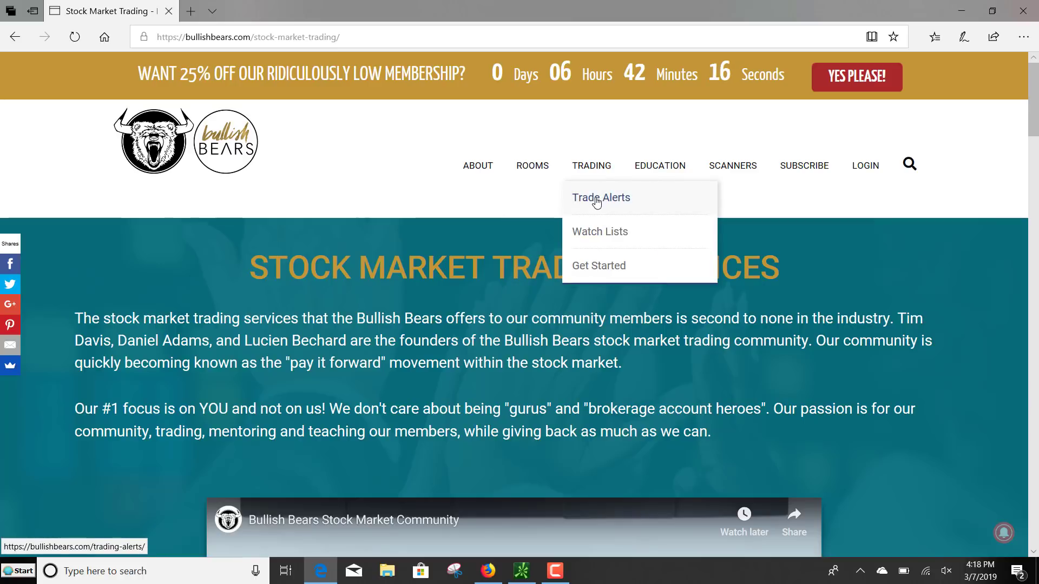
pyautogui.moveTo(654, 168)
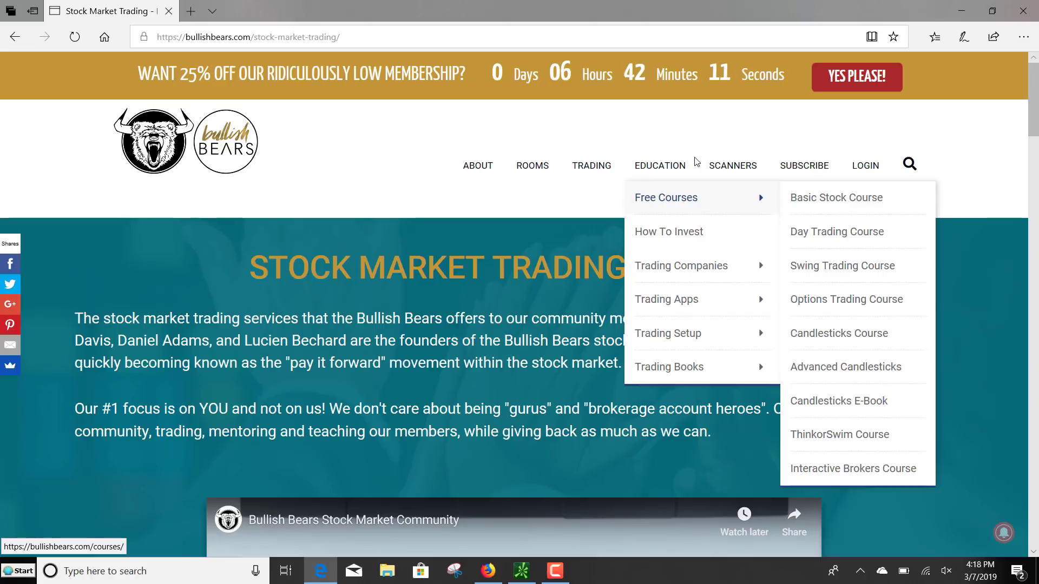
pyautogui.moveTo(718, 167)
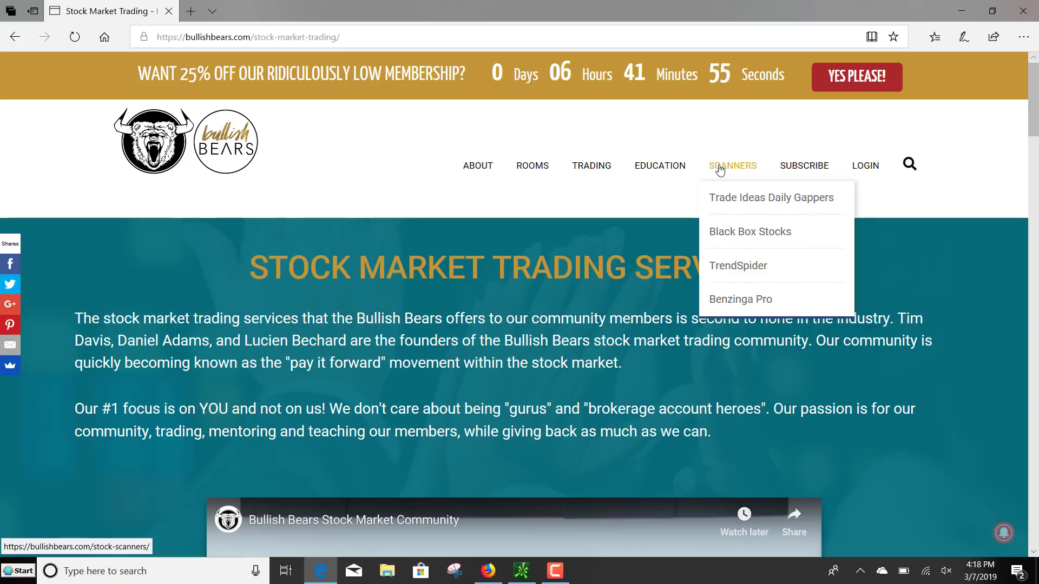
pyautogui.moveTo(789, 167)
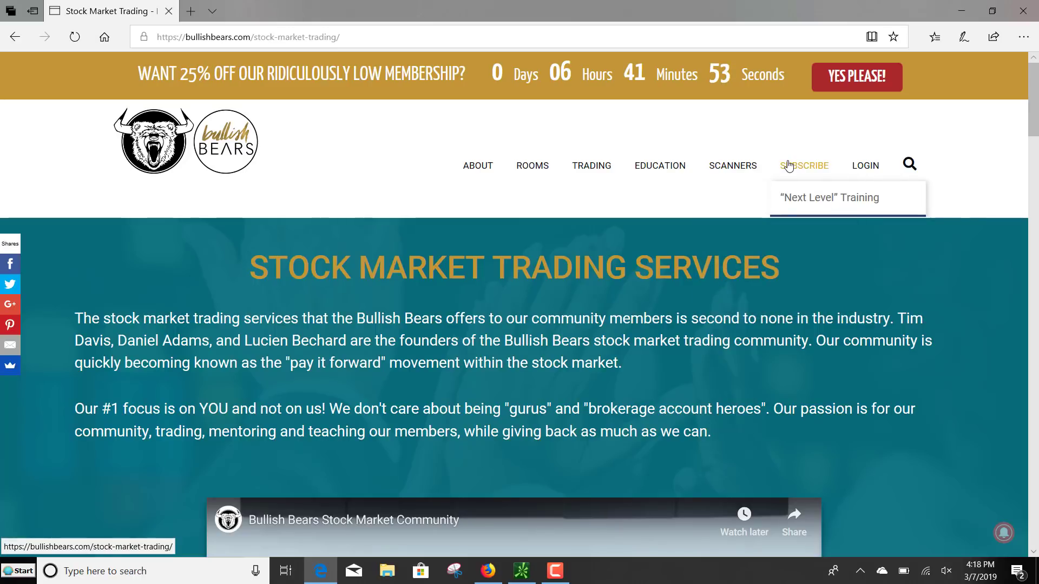